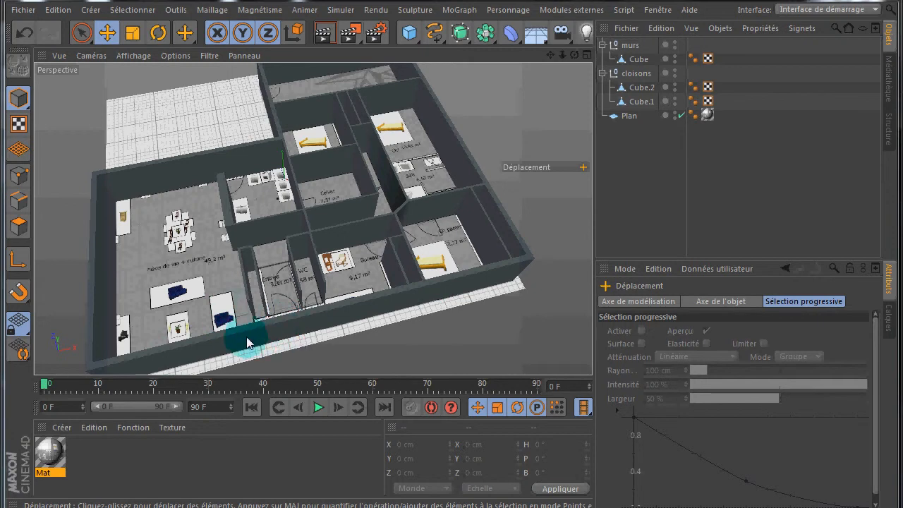
In the top view, set up the Knife in Ligne mode and polygon mode for the murs group's Cube, over the entrance wall
middle_click(378, 219)
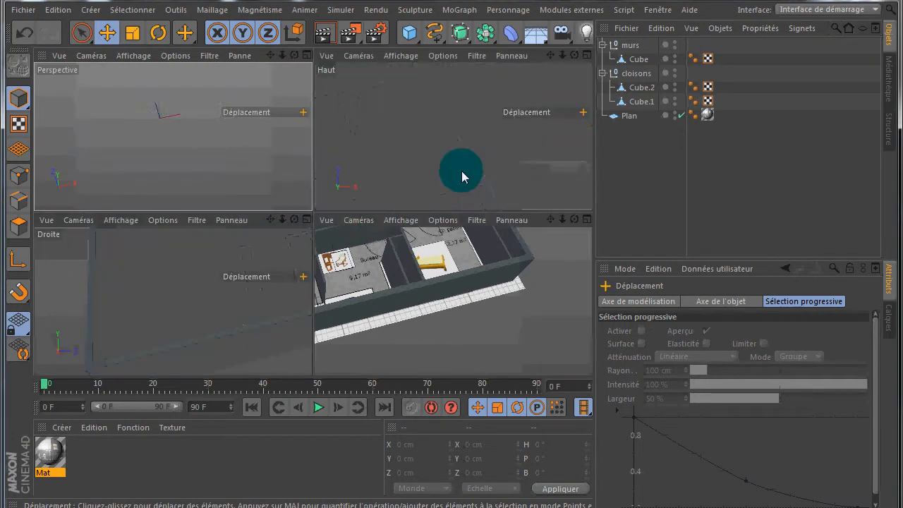
middle_click(462, 171)
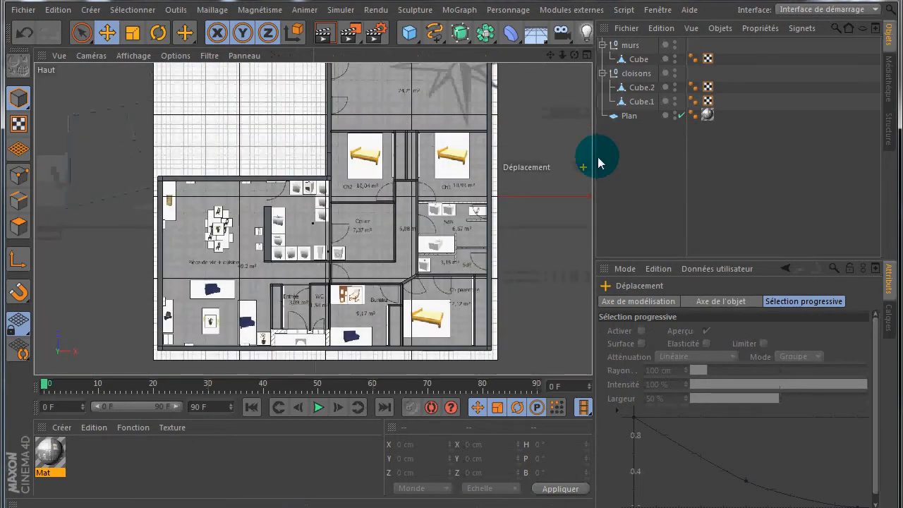
left_click_drag(596, 158, 716, 162)
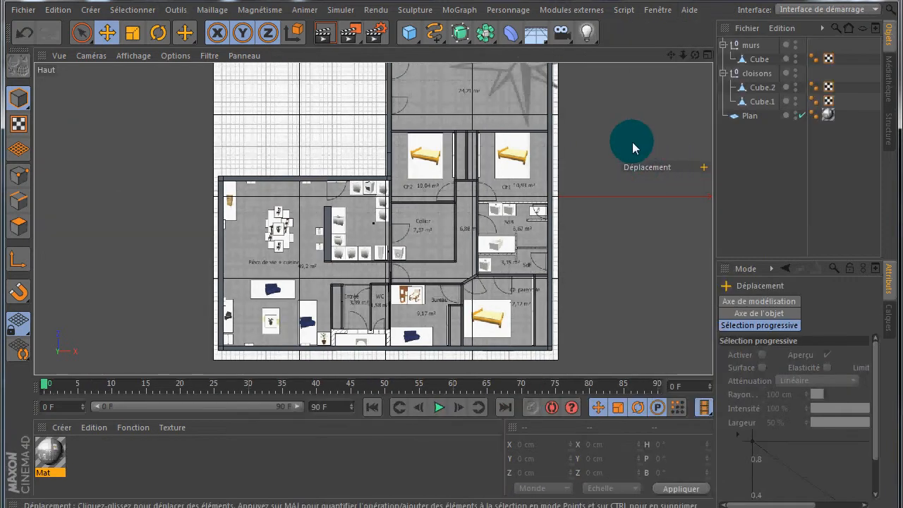
scroll(351, 350, "up", 1)
scroll(350, 350, "up", 6)
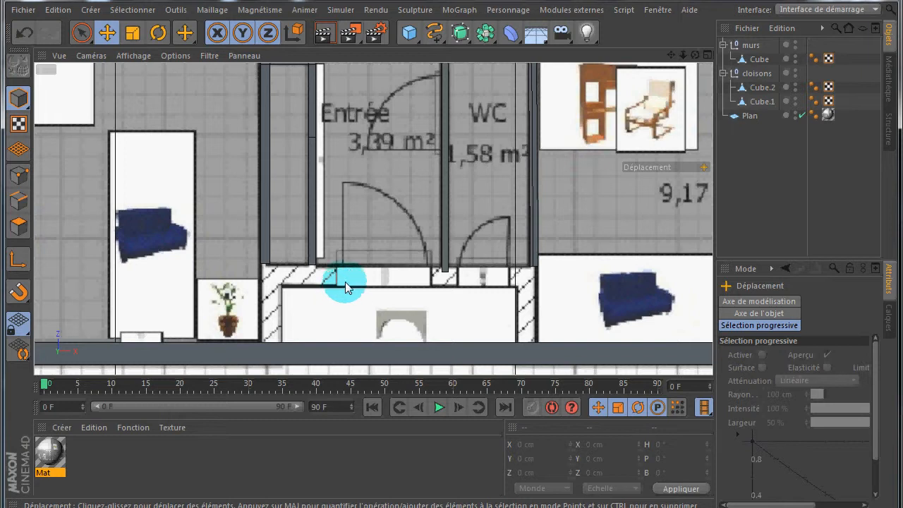
key("k")
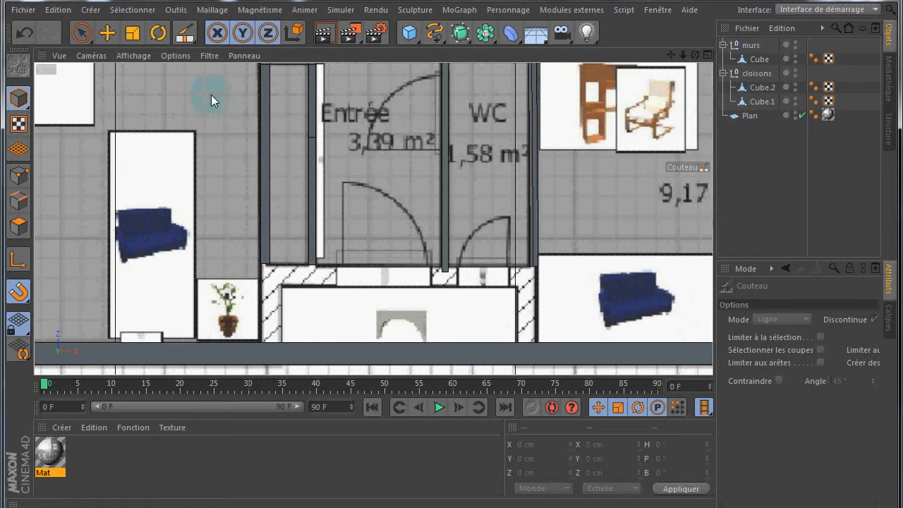
left_click(22, 182)
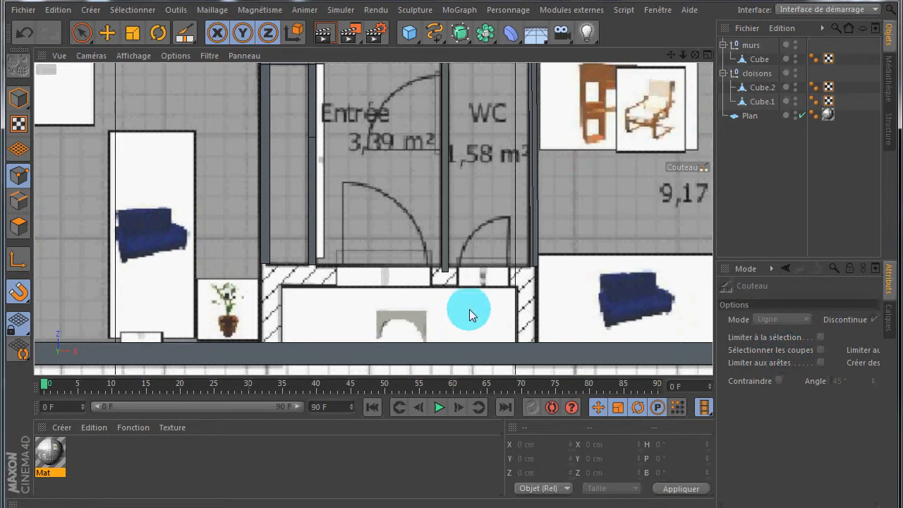
left_click(19, 227)
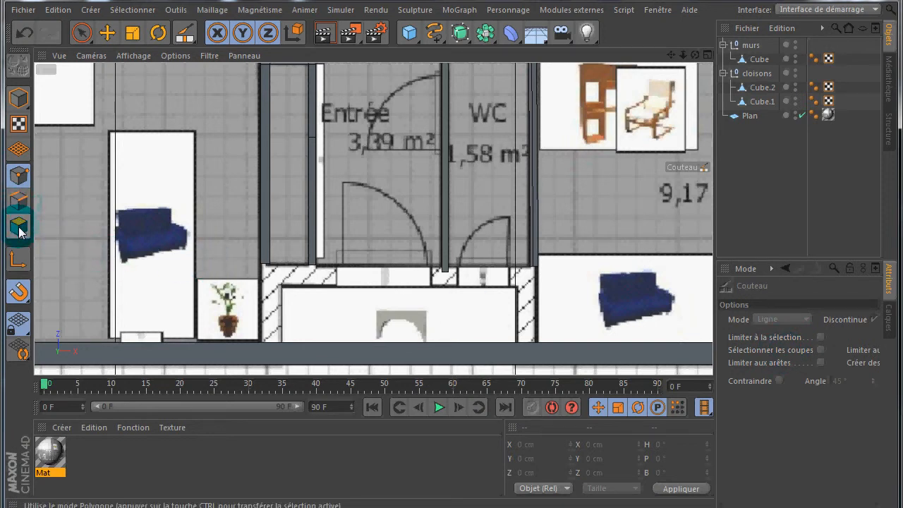
left_click(19, 227)
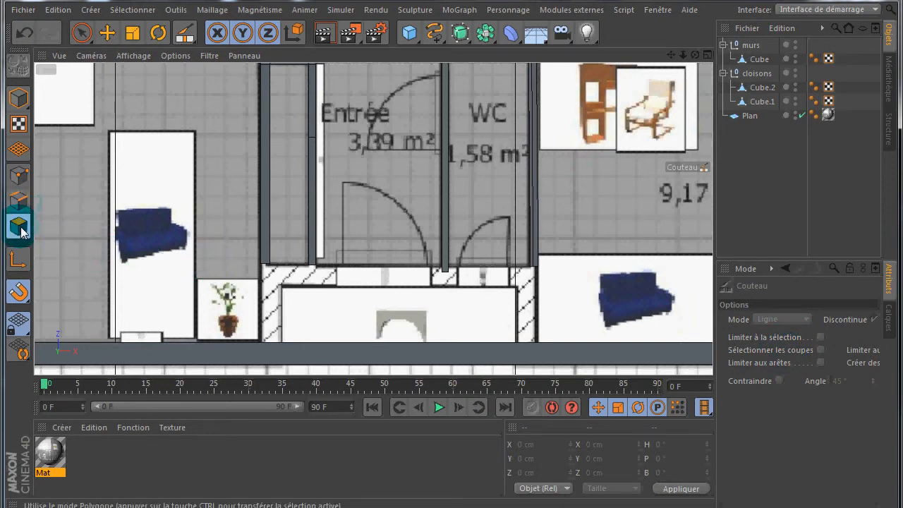
left_click(809, 324)
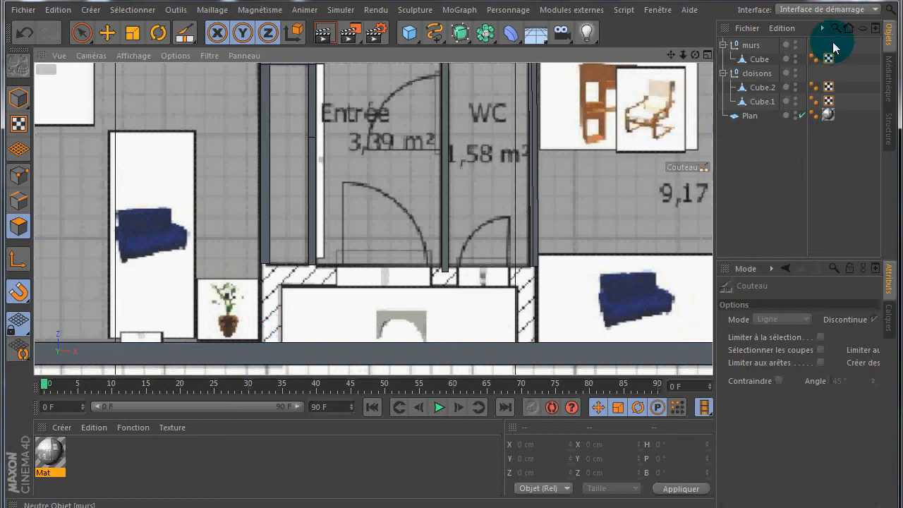
left_click(752, 61)
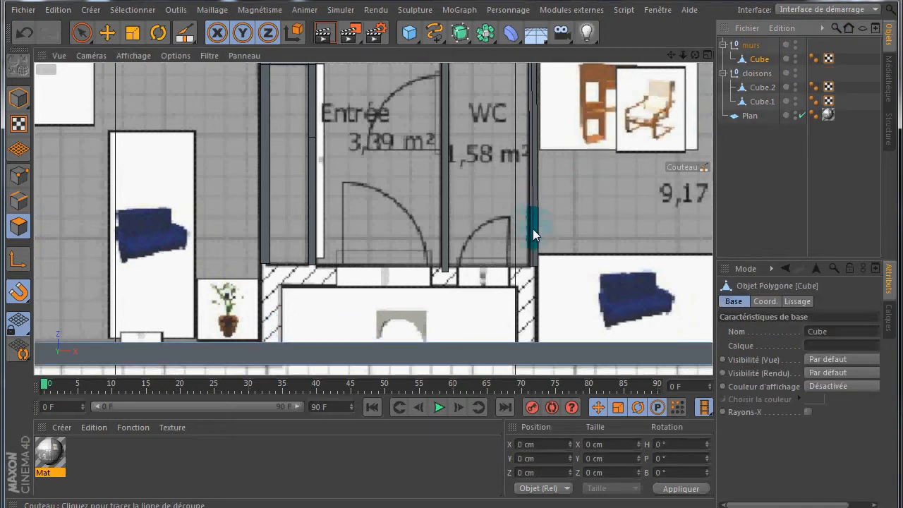
left_click(186, 36)
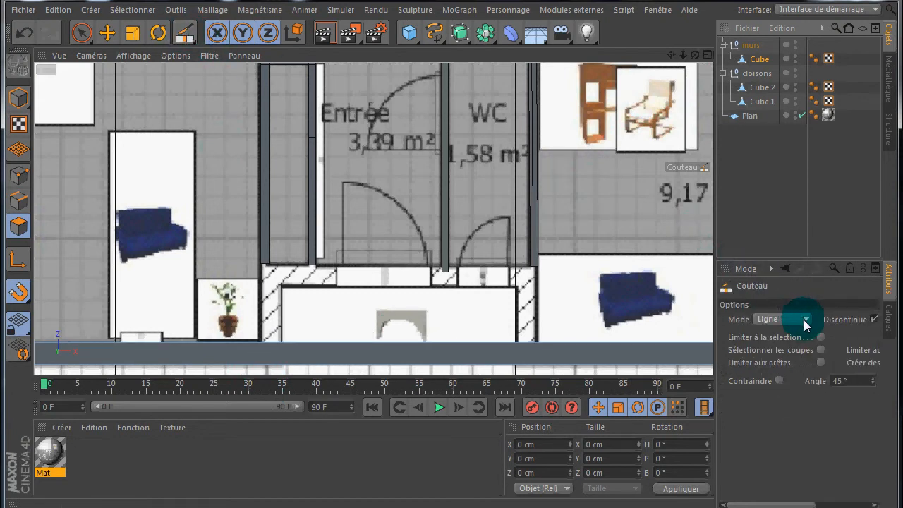
left_click(803, 319)
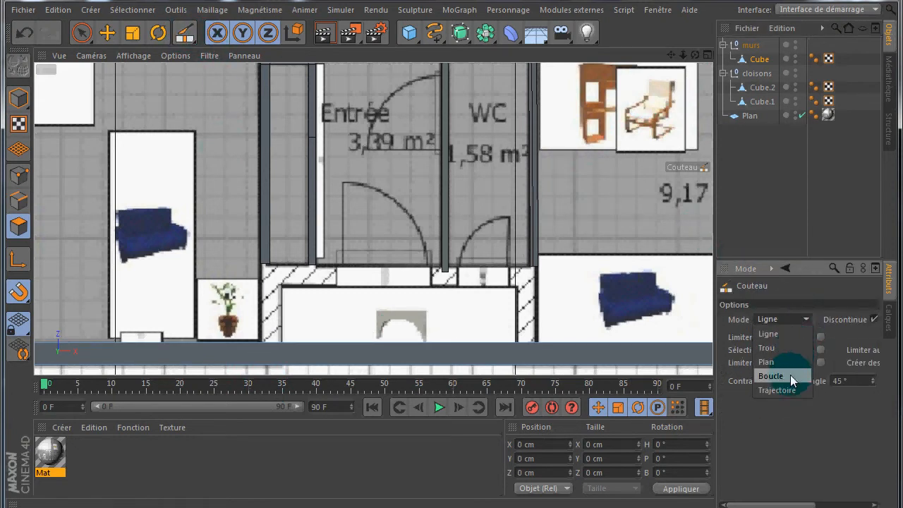
left_click(792, 335)
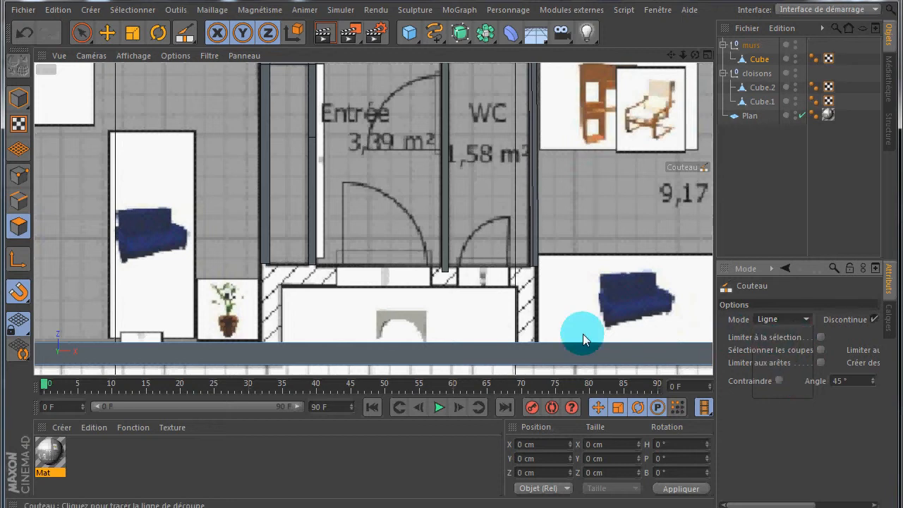
Make four cuts across the outer wall, at both faces of each hatched porch wall in front of the Entrée and WC
left_click(262, 302)
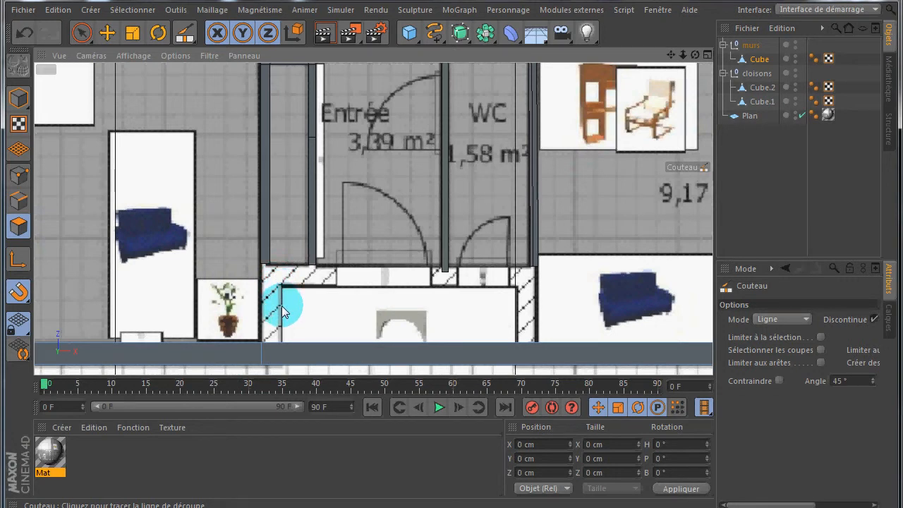
left_click_drag(282, 345, 282, 366)
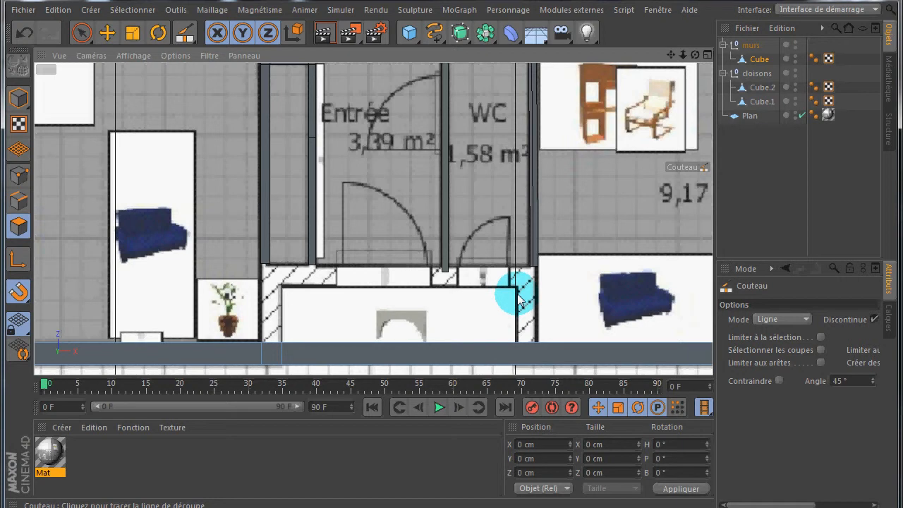
left_click_drag(519, 300, 517, 380)
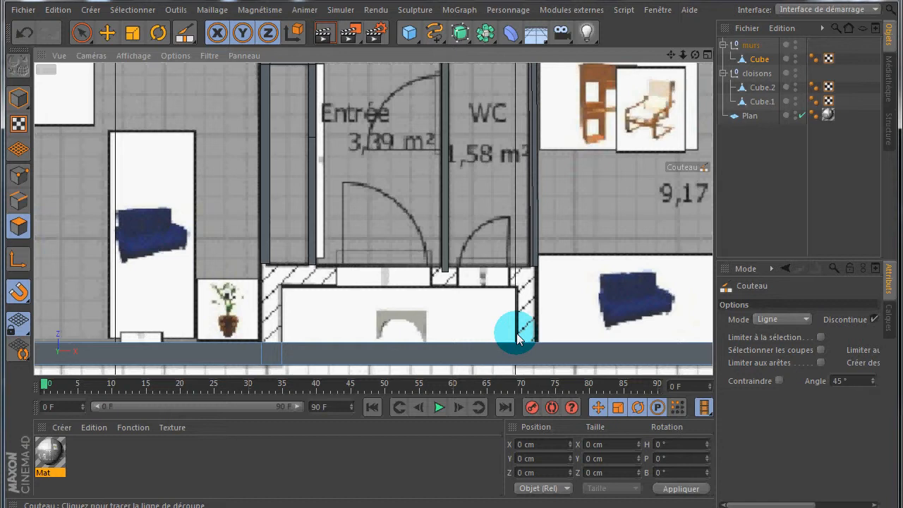
left_click_drag(517, 339, 519, 383)
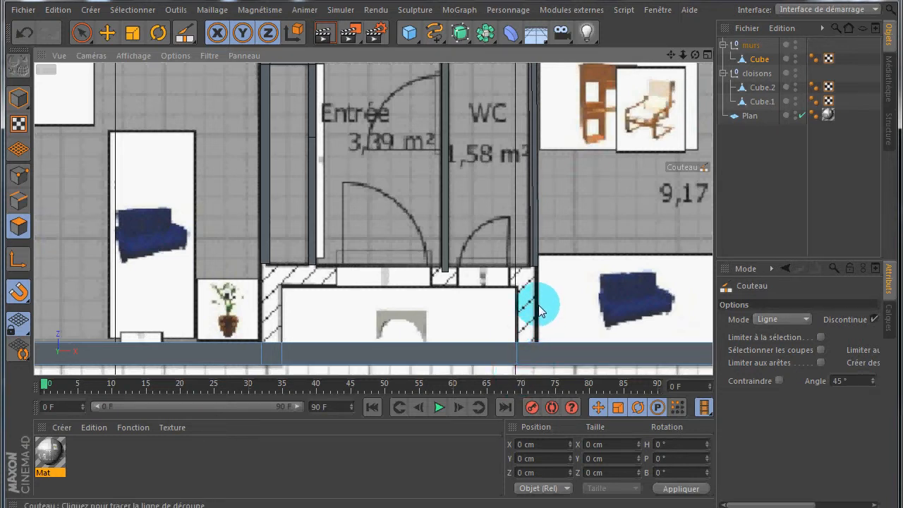
left_click_drag(540, 311, 540, 381)
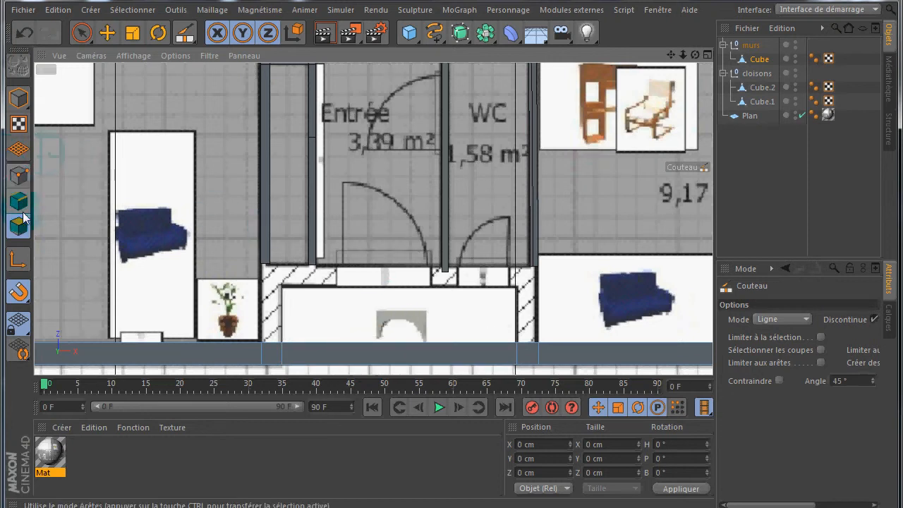
Delete the outer, inner, top and bottom polygons of the outer wall section between the two innermost porch cuts
left_click(19, 226)
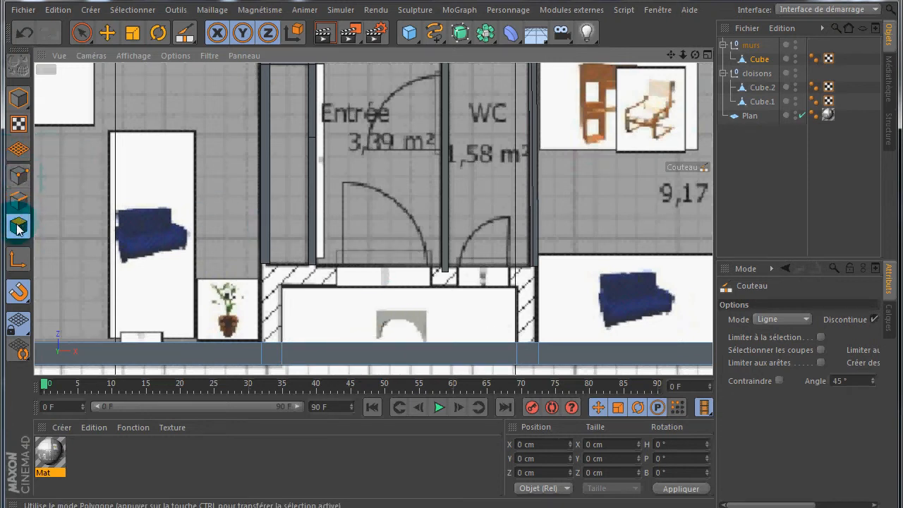
left_click(103, 32)
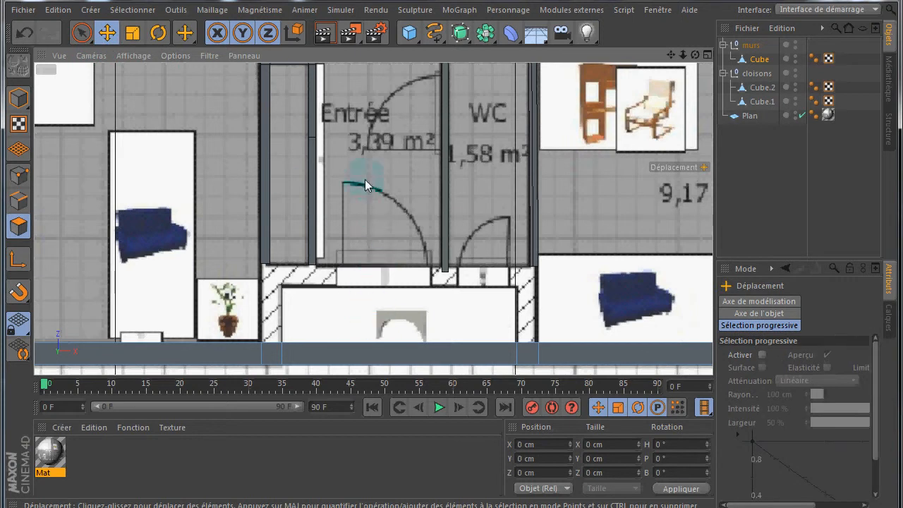
middle_click(82, 118)
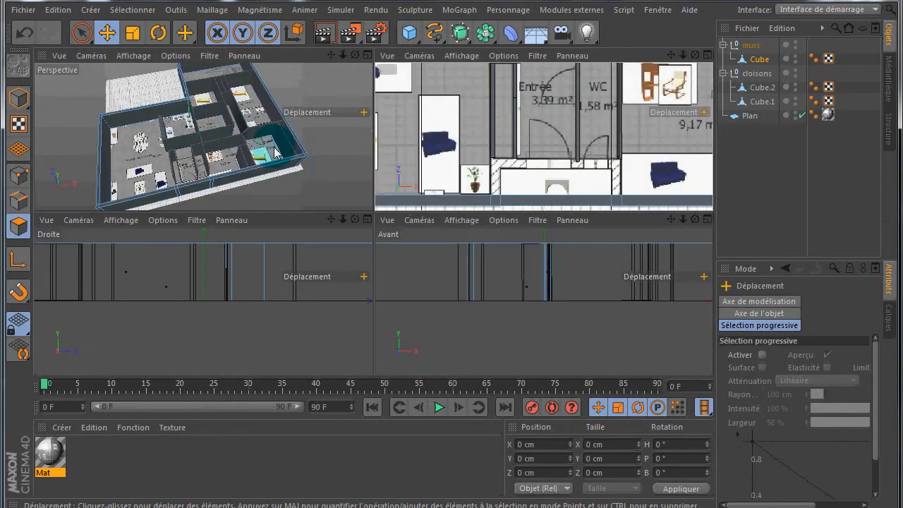
middle_click(310, 169)
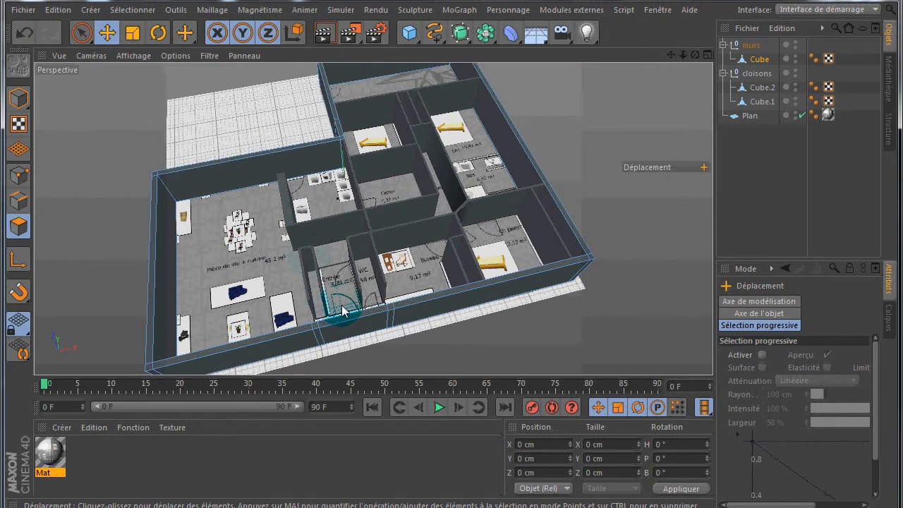
left_click(346, 320)
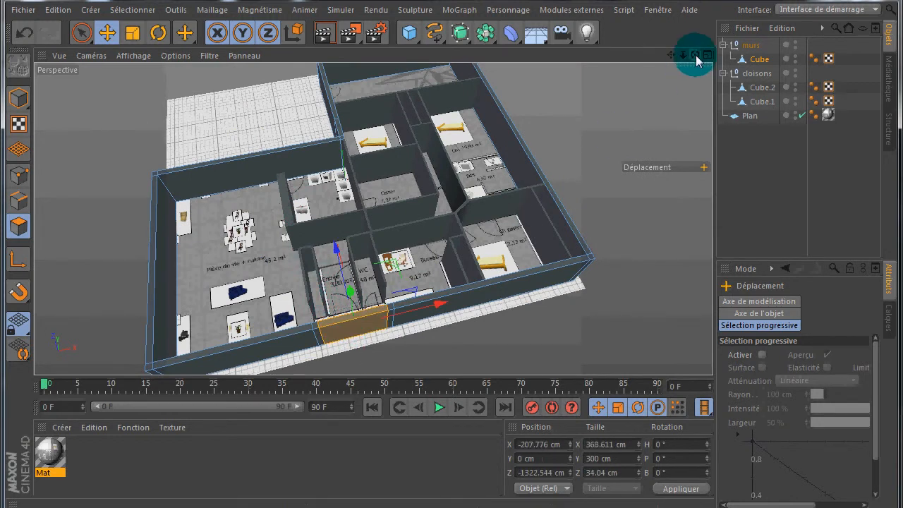
left_click_drag(695, 55, 448, 262)
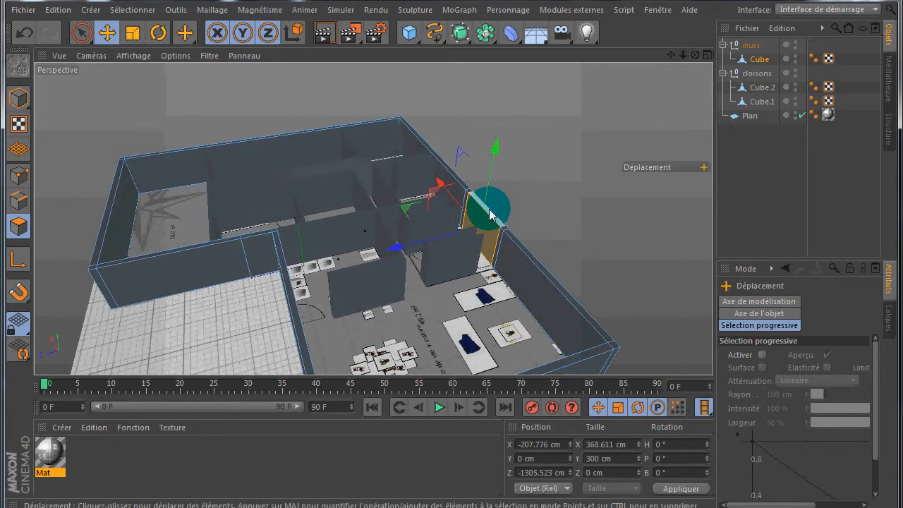
left_click_drag(695, 55, 414, 263)
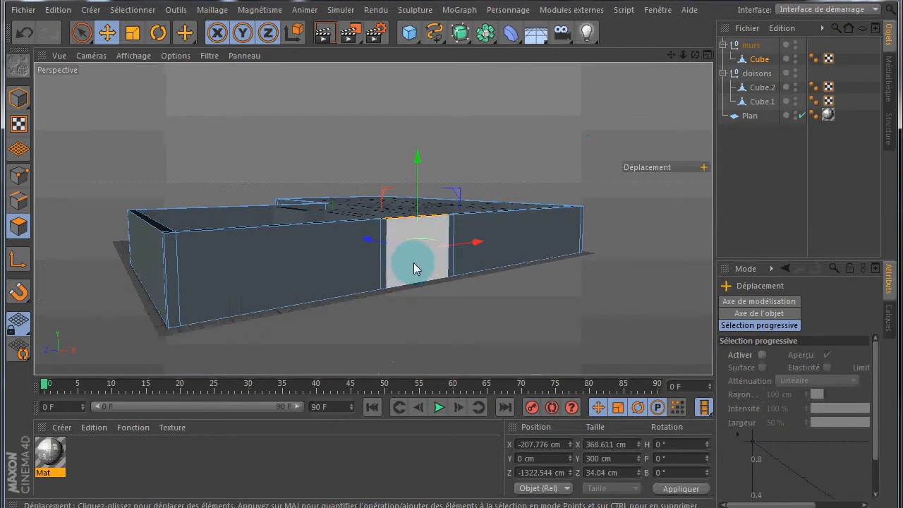
key("Delete")
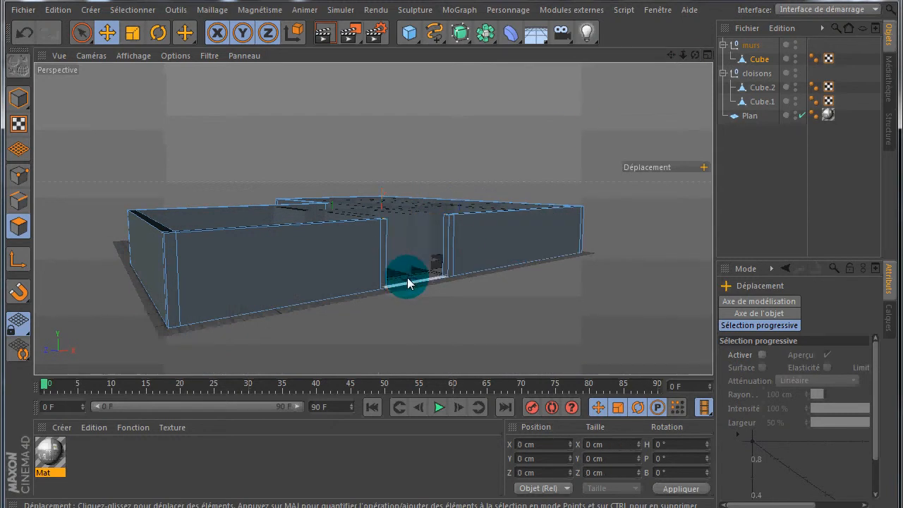
left_click(408, 278)
key("Delete")
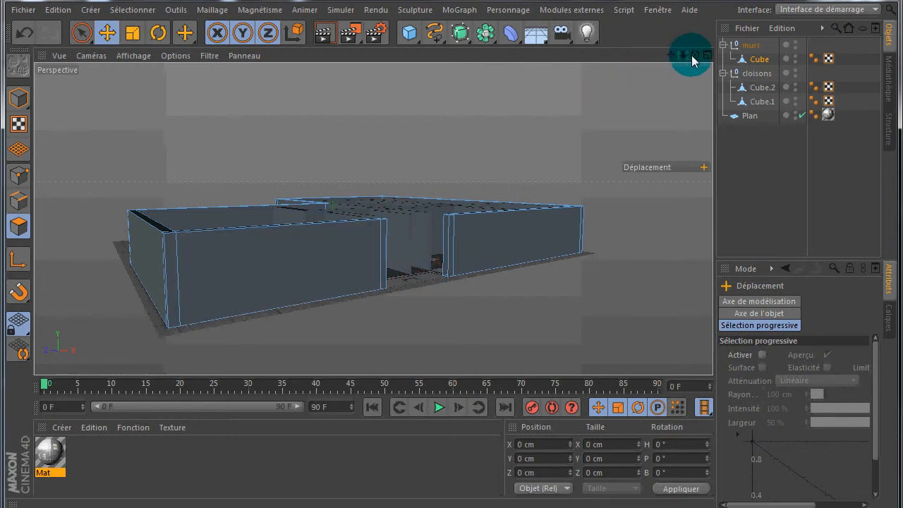
Activate the Ponter (Bridge) tool in edge mode, facing the new opening in the outer wall
left_click_drag(695, 55, 351, 258)
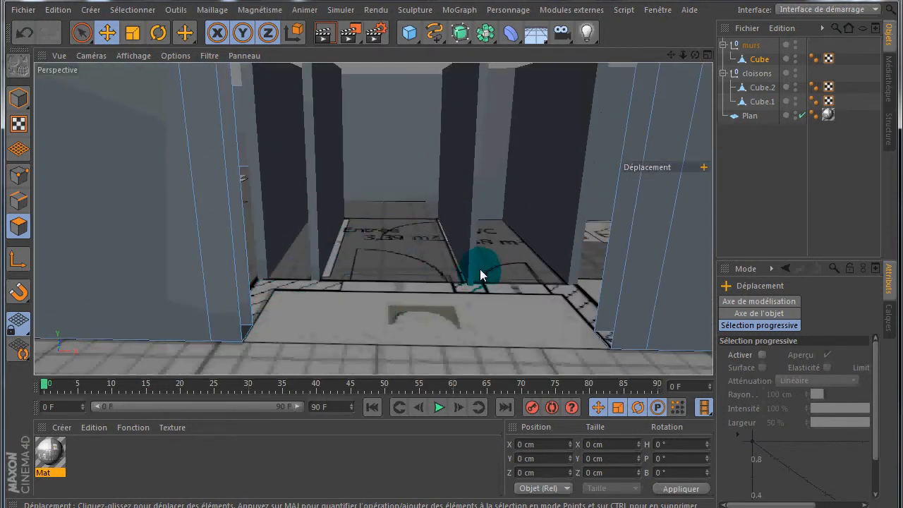
key("p")
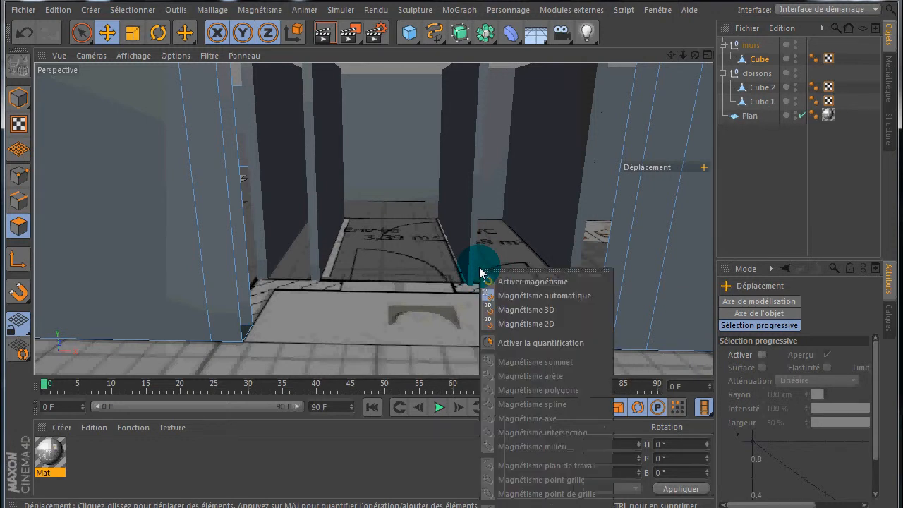
key("Escape")
key("m")
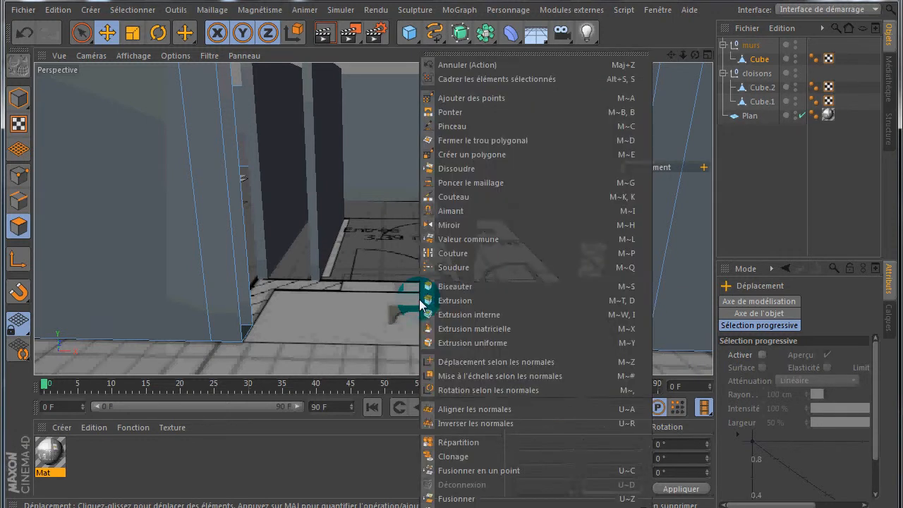
left_click(483, 115)
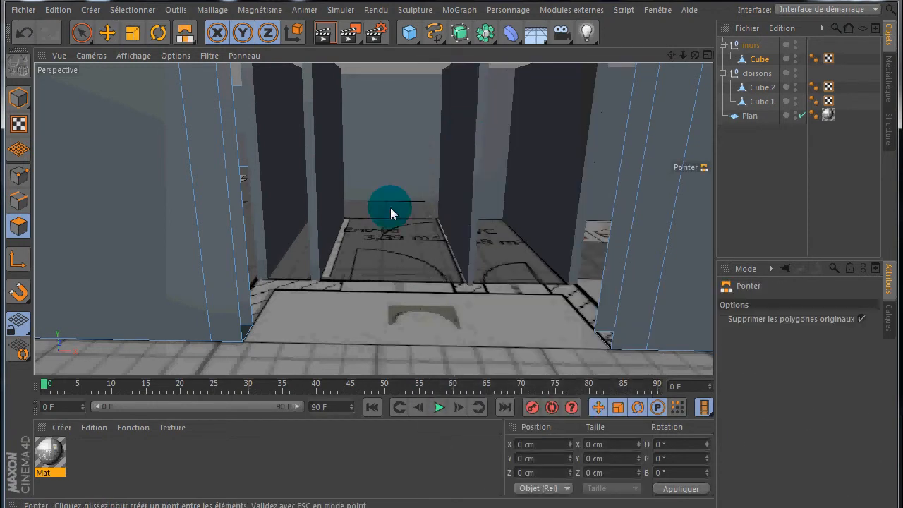
left_click(18, 201)
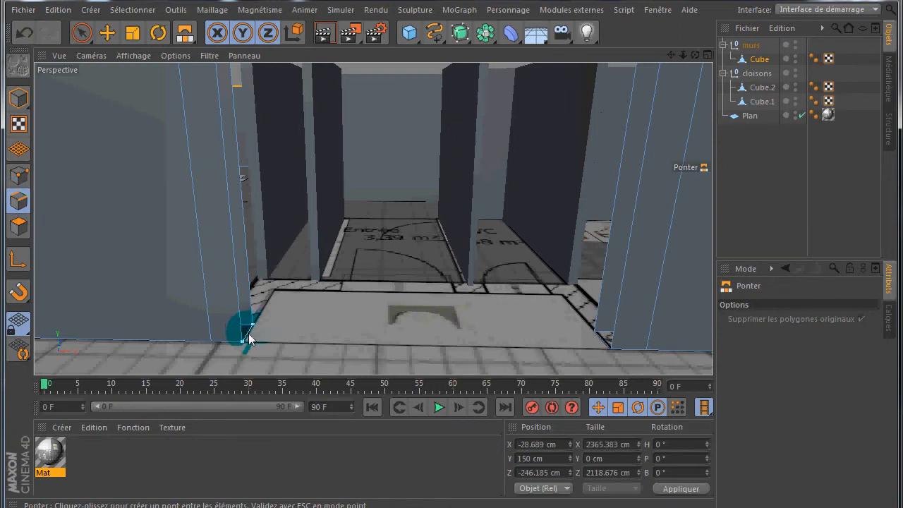
Try to bridge the bottom edges and then the inner vertical edges across the wall opening, and undo both bridges
mouse_move(248, 336)
left_mouse_down()
mouse_move(617, 339)
mouse_move(596, 342)
mouse_move(600, 337)
left_mouse_up()
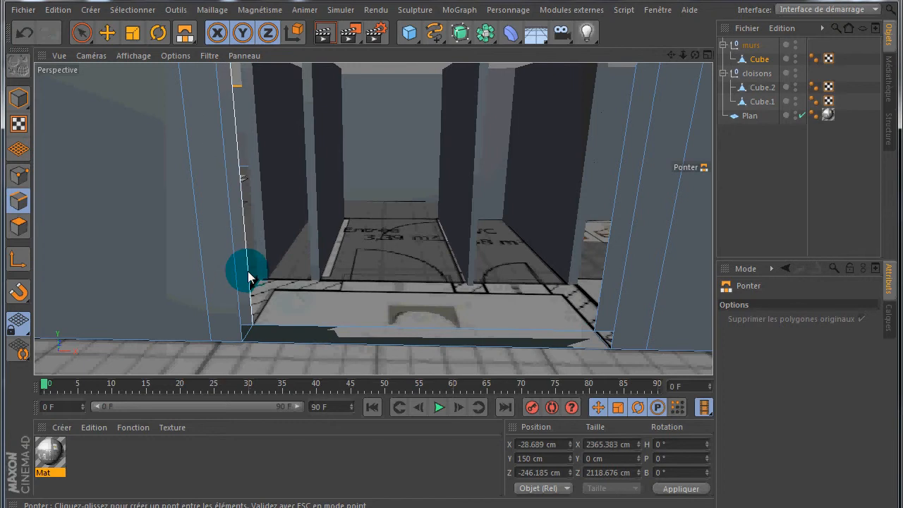
left_click_drag(248, 271, 584, 284)
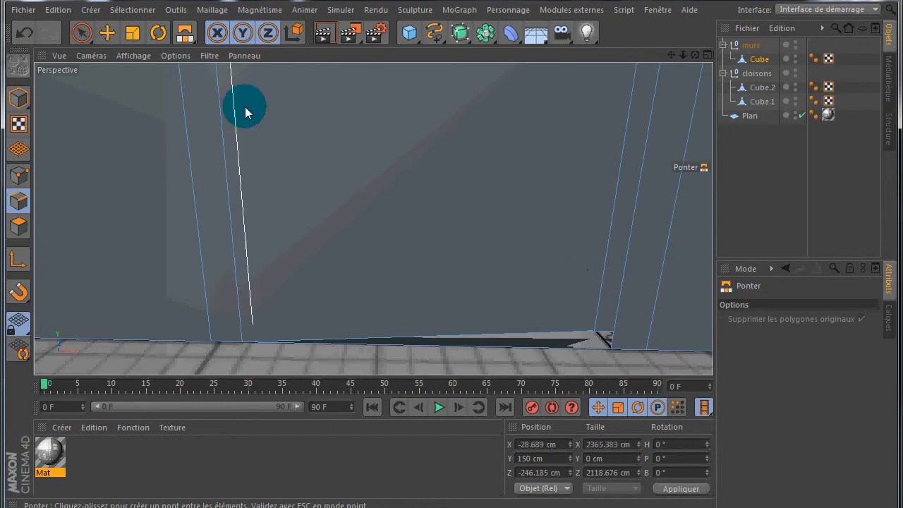
left_click(24, 32)
left_click(25, 32)
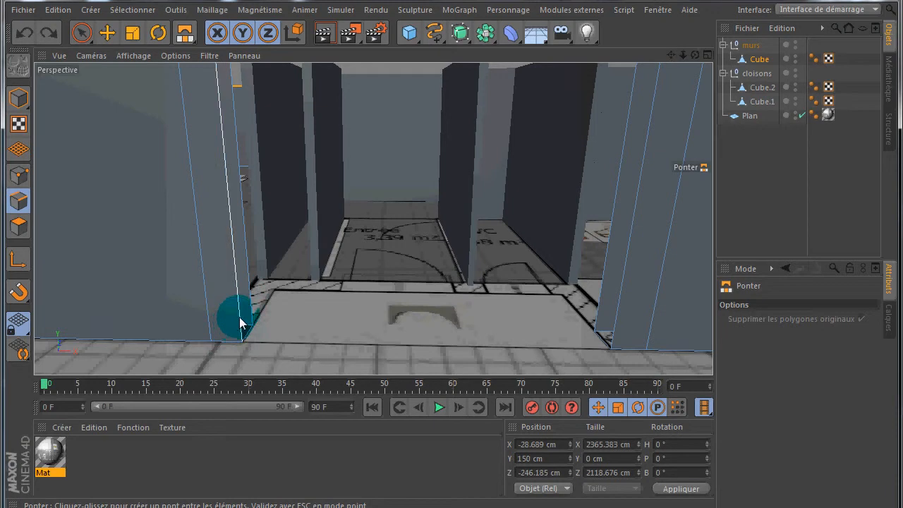
Close the exposed wall thickness on both sides of the porch opening by bridging the inner and outer vertical edges at each end
left_click_drag(243, 317, 255, 310)
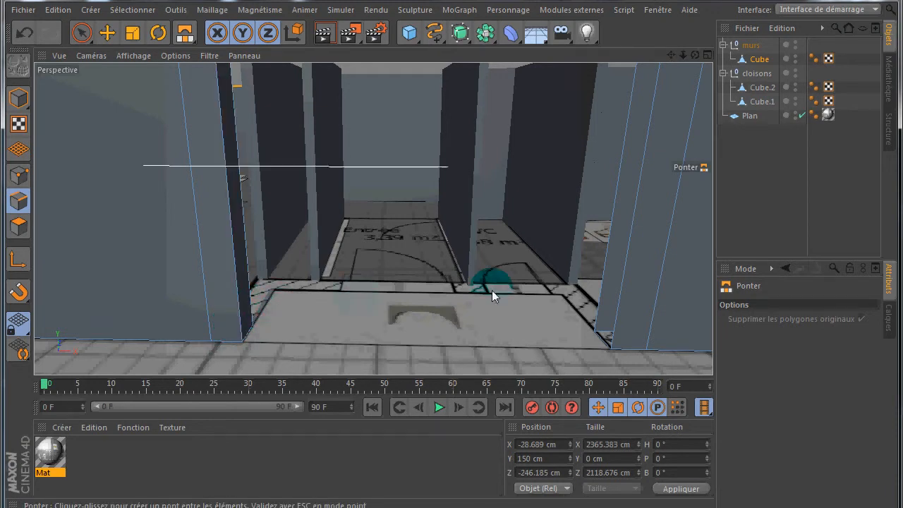
left_click_drag(605, 276, 615, 284)
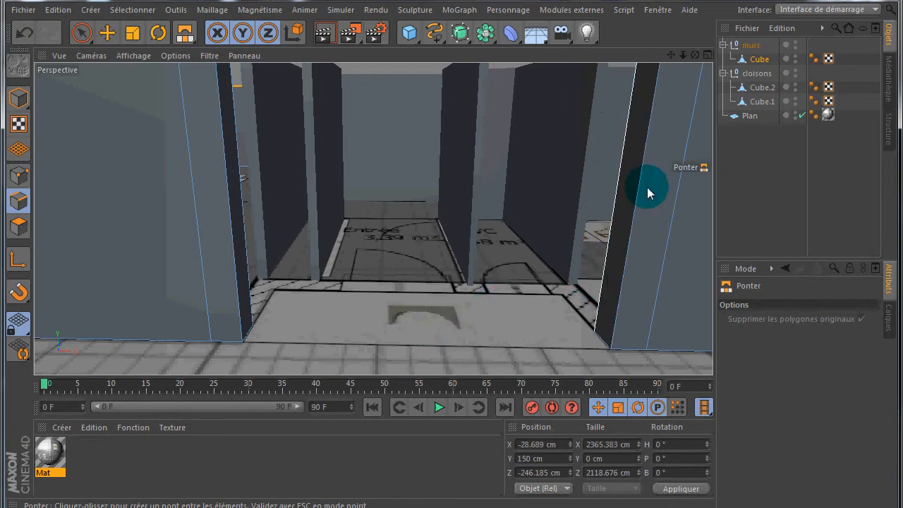
left_click_drag(694, 56, 549, 119)
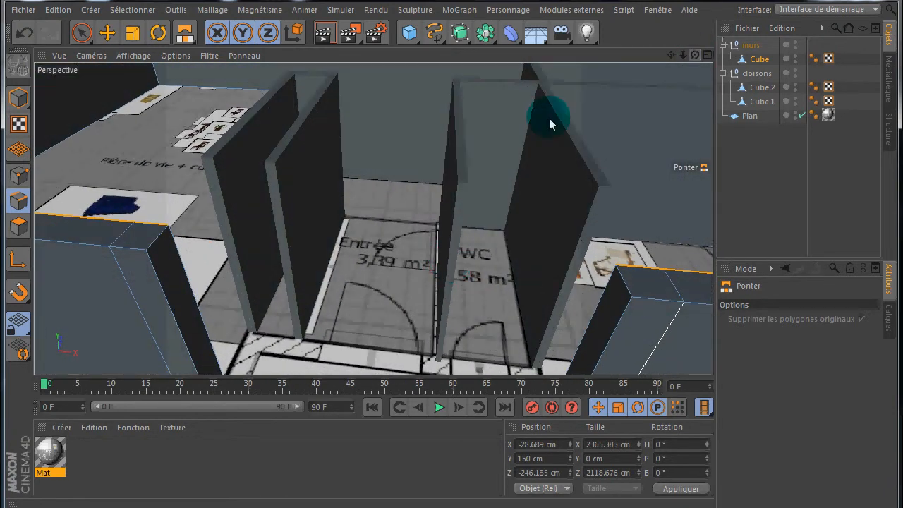
In the top view, lasso the inner edges of the wall section at the Entrée-side hatched wall and extrude them about 124 cm inward to the porch's back line
middle_click(470, 185)
middle_click(501, 170)
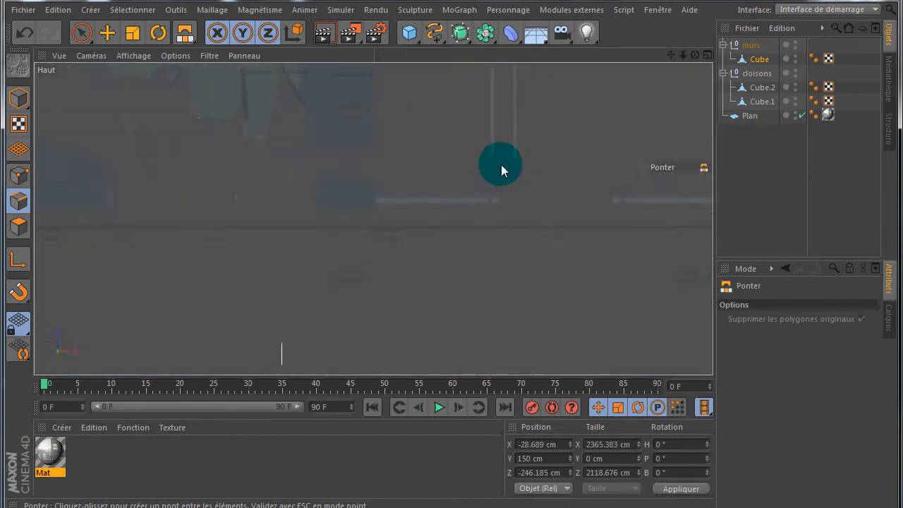
left_click(82, 32)
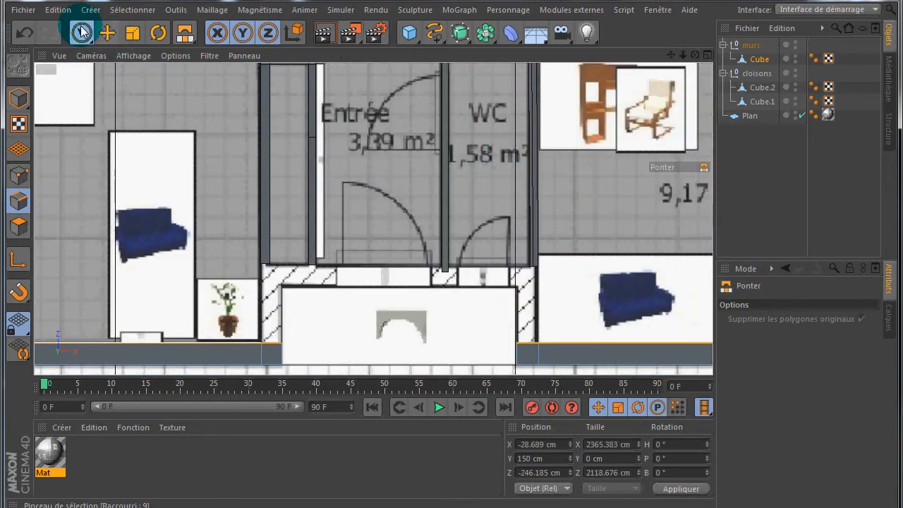
left_click(127, 98)
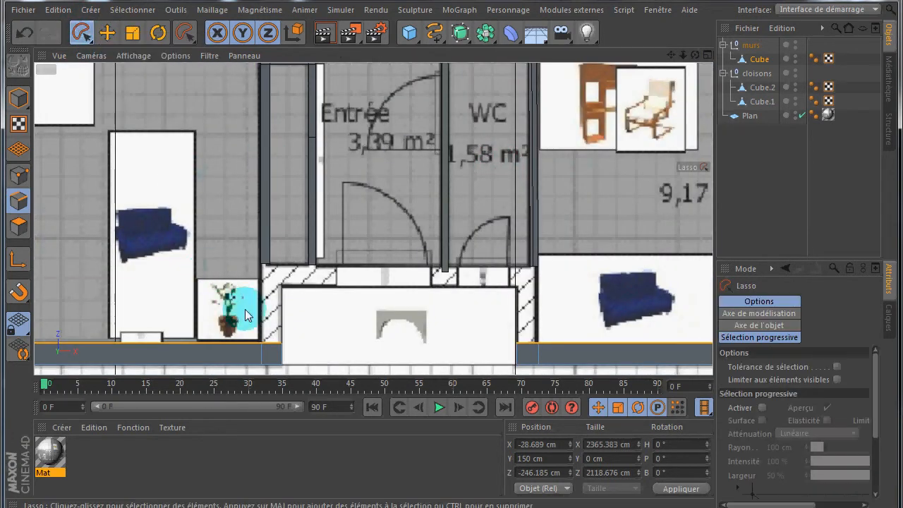
mouse_move(307, 329)
left_mouse_down()
mouse_move(292, 360)
mouse_move(252, 347)
mouse_move(276, 314)
left_mouse_up()
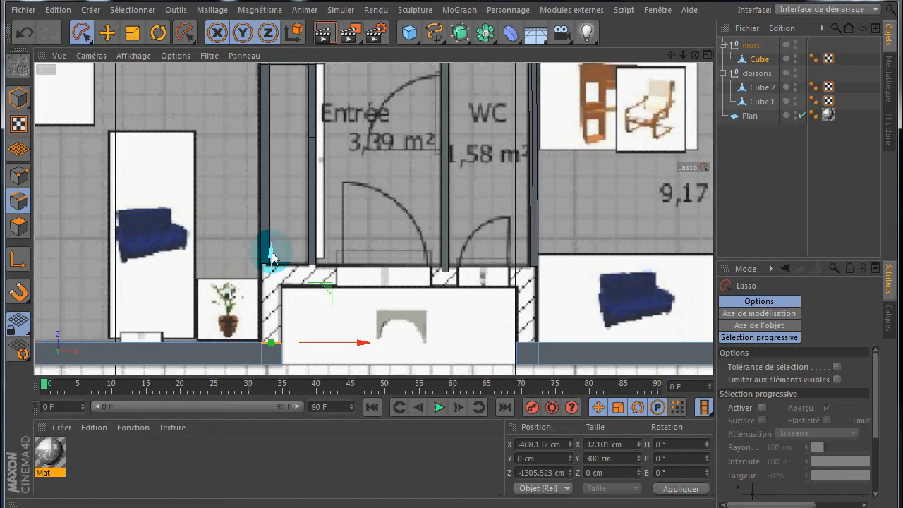
left_click_drag(272, 251, 278, 171)
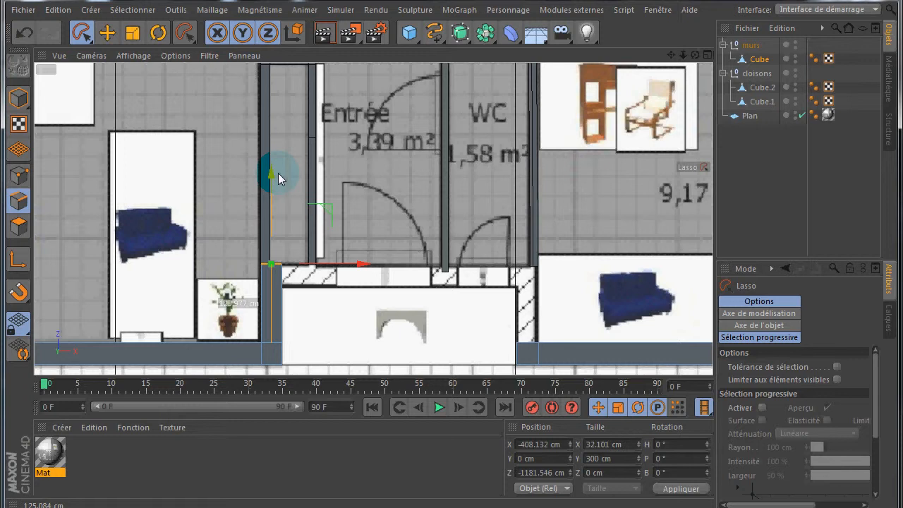
Cut across the extended Entrée-side porch wall with the Knife, level with the front face of the hatched back wall
scroll(292, 297, "up", 5)
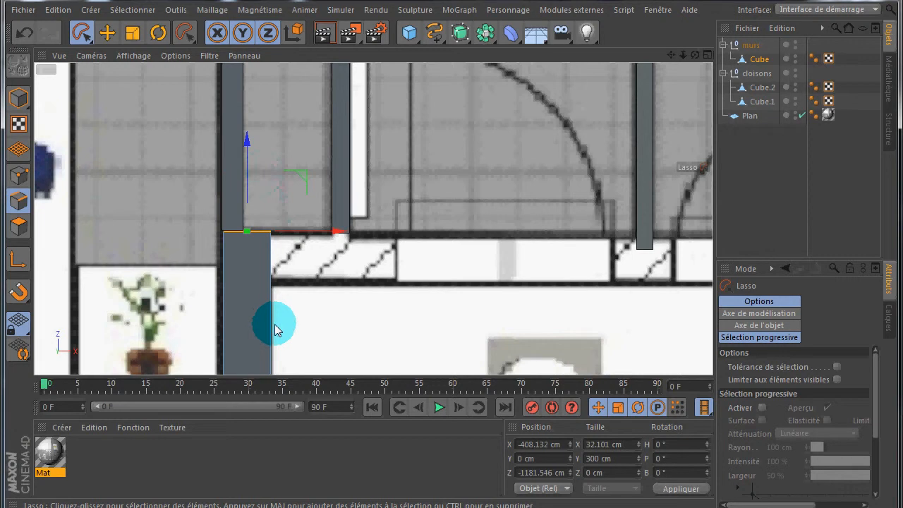
key("k")
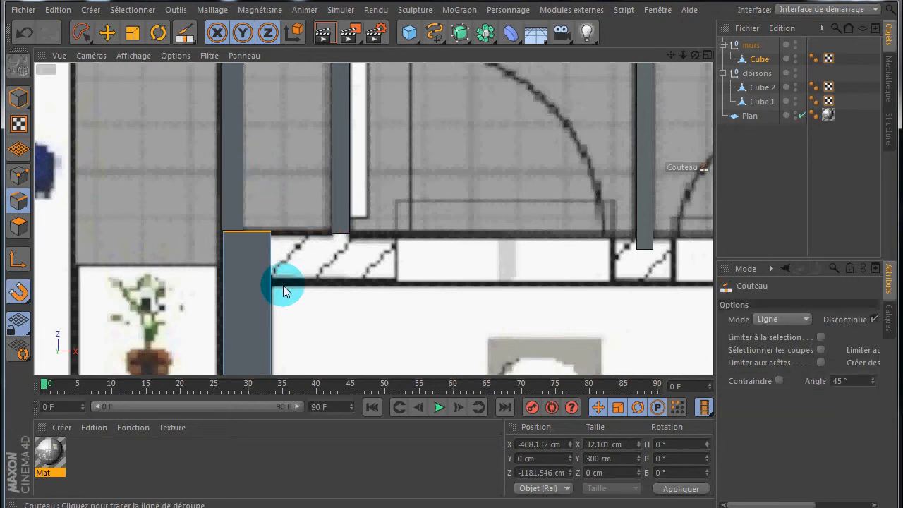
left_click_drag(283, 285, 197, 284)
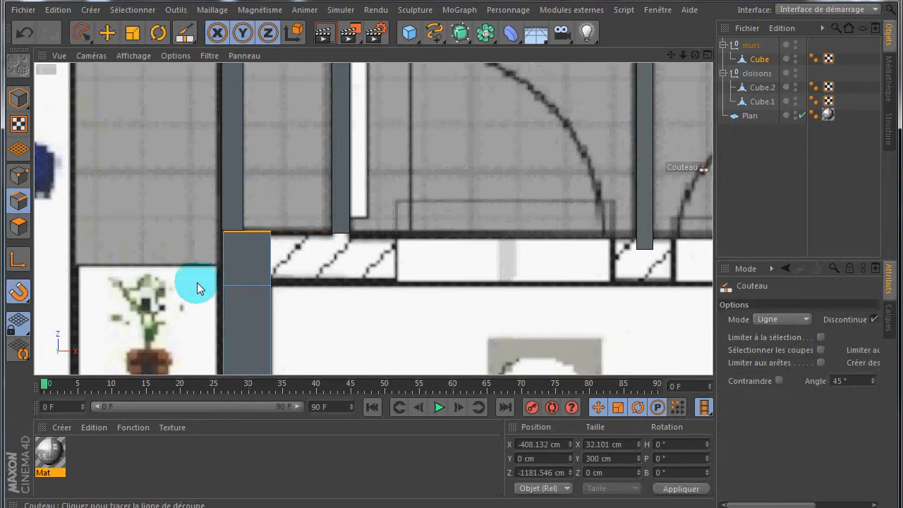
Extrude the inner side edges across the porch to X 11.043 cm, at the WC-side wall's outer face, and cut at that wall's inner face
key("space")
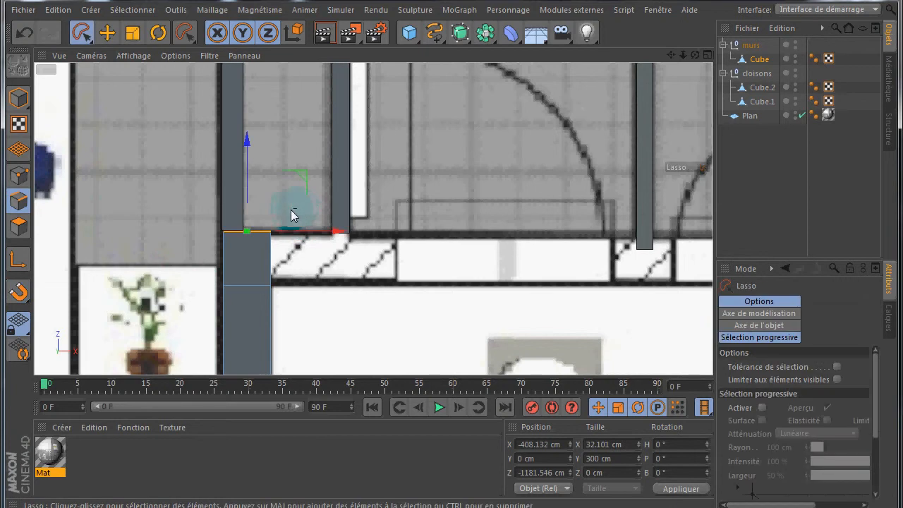
mouse_move(295, 209)
left_mouse_down()
mouse_move(251, 252)
mouse_move(323, 288)
mouse_move(337, 256)
mouse_move(706, 251)
left_mouse_up()
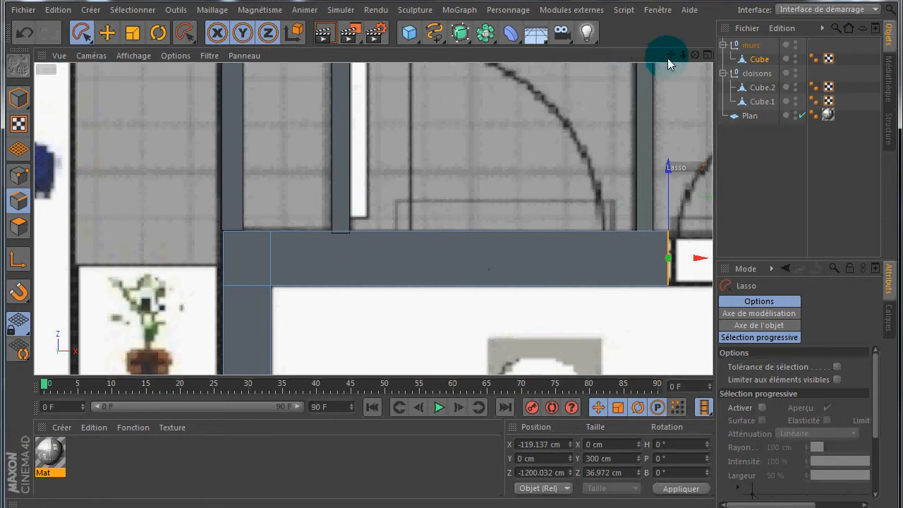
left_click_drag(671, 55, 548, 256)
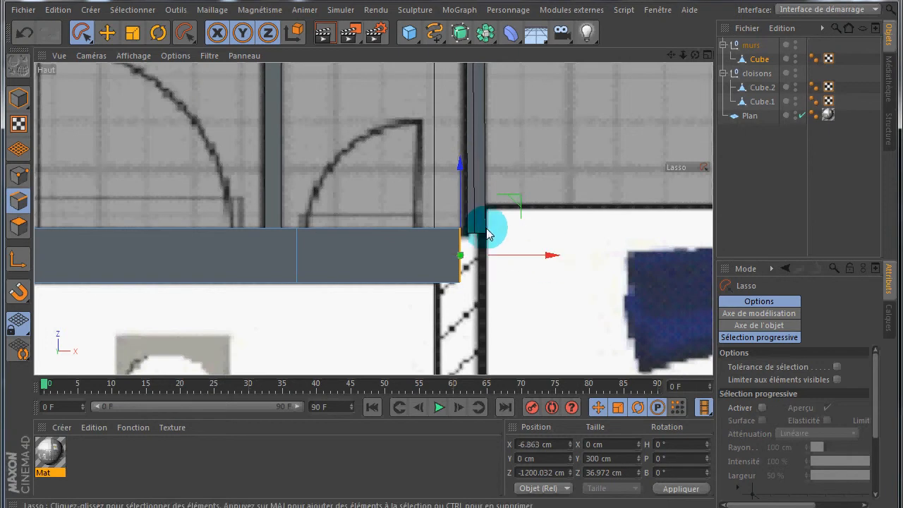
left_click(25, 32)
left_click_drag(385, 253, 583, 261)
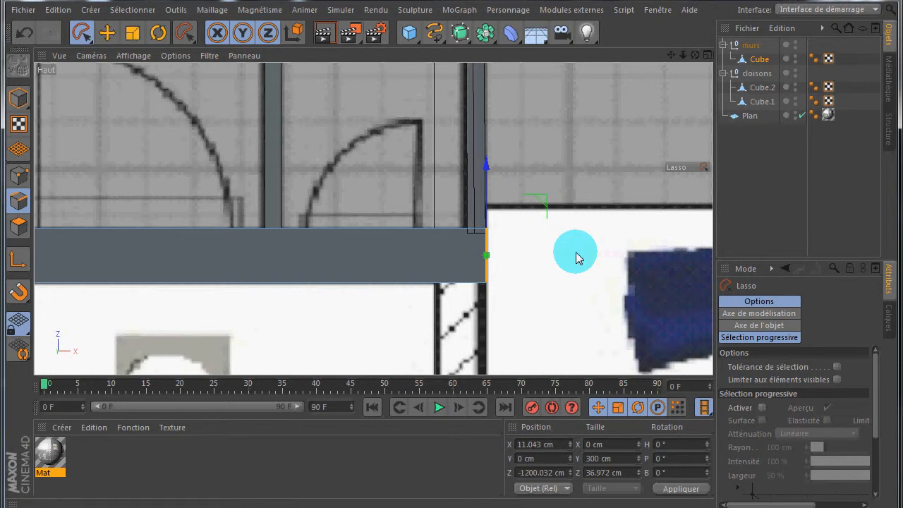
key("k")
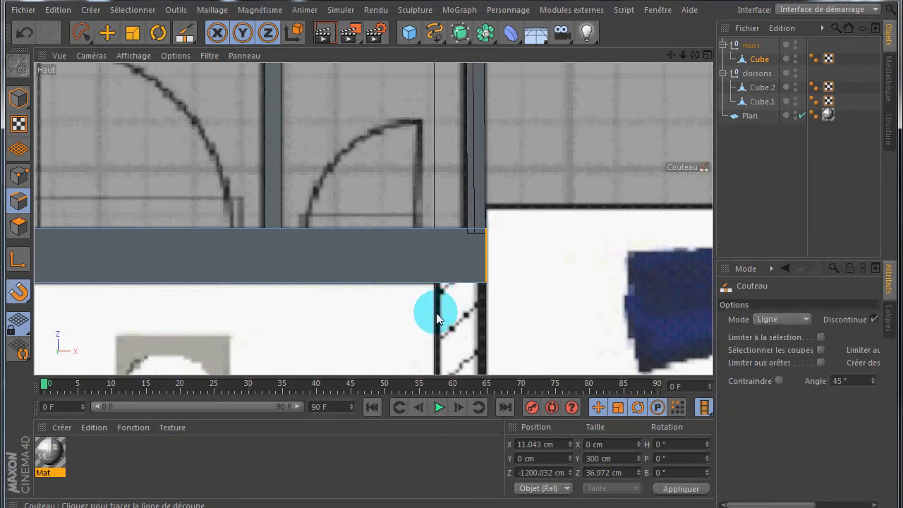
left_click_drag(437, 319, 438, 183)
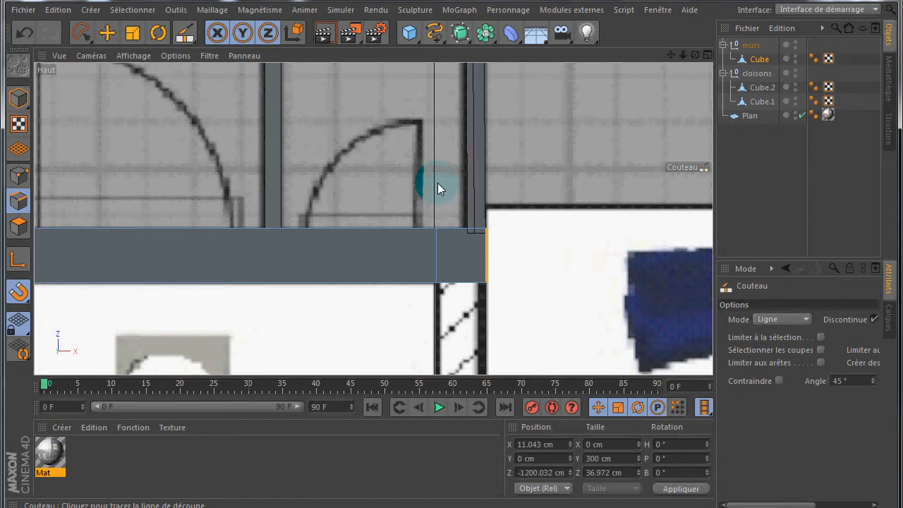
Close the open WC-side end of the porch's new back wall by bridging its two vertical end edges in the perspective view
middle_click(189, 150)
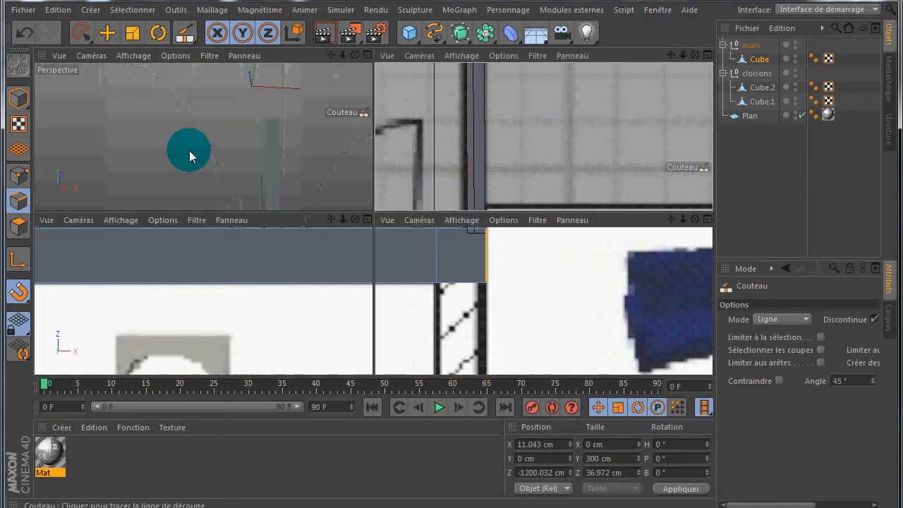
middle_click(189, 150)
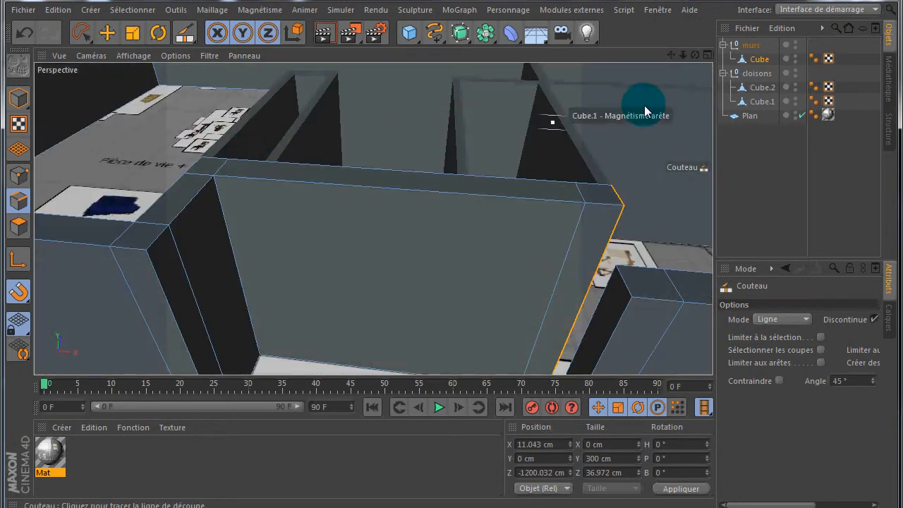
left_click_drag(452, 262, 452, 262, "alt")
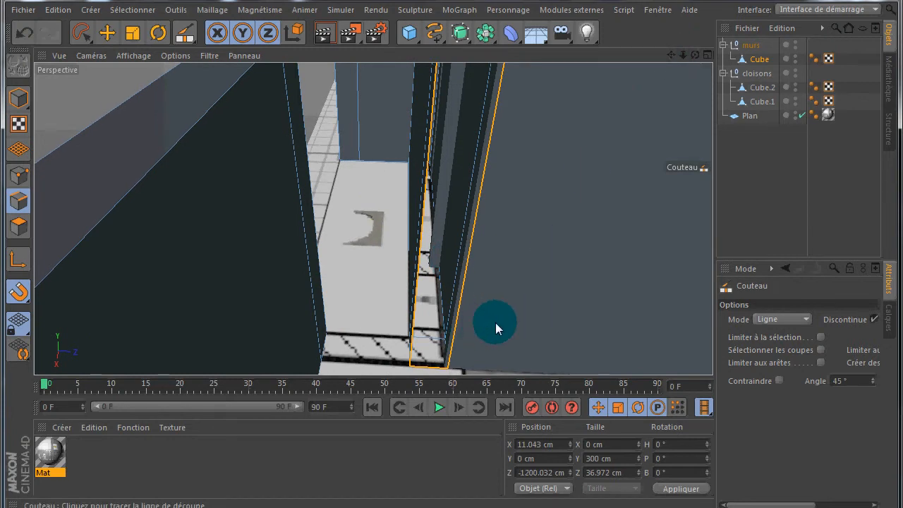
right_click(531, 252)
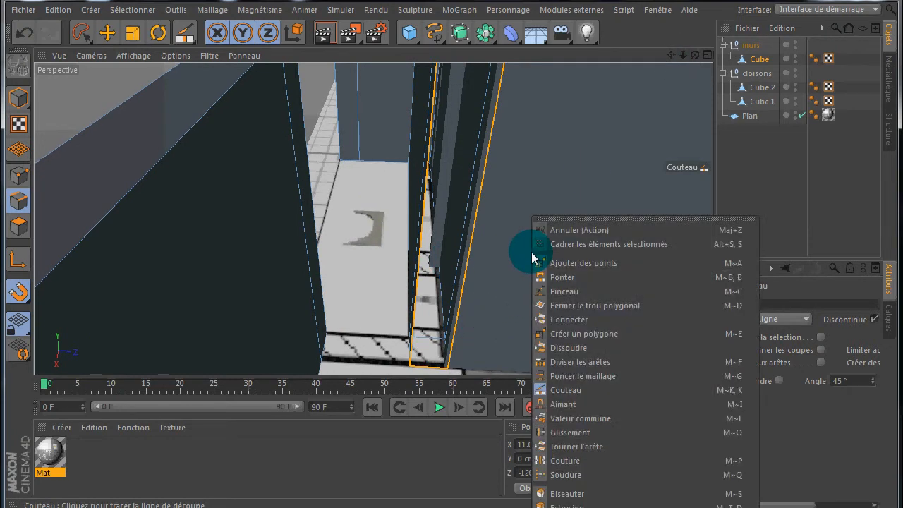
left_click(540, 277)
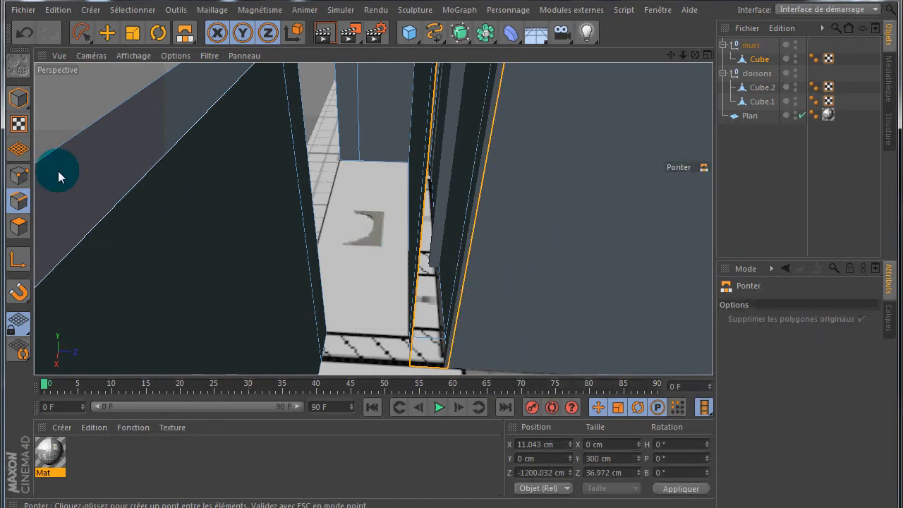
left_click(19, 202)
left_click(403, 233)
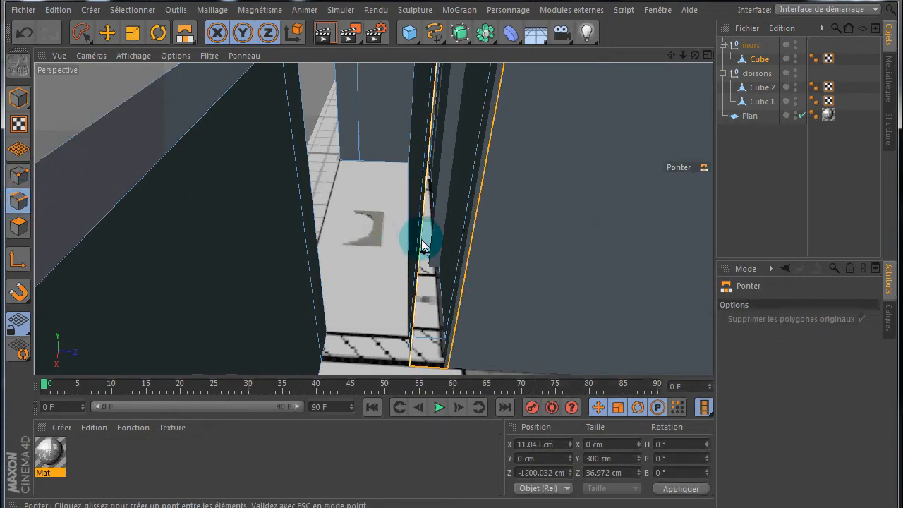
left_click_drag(422, 245, 472, 255)
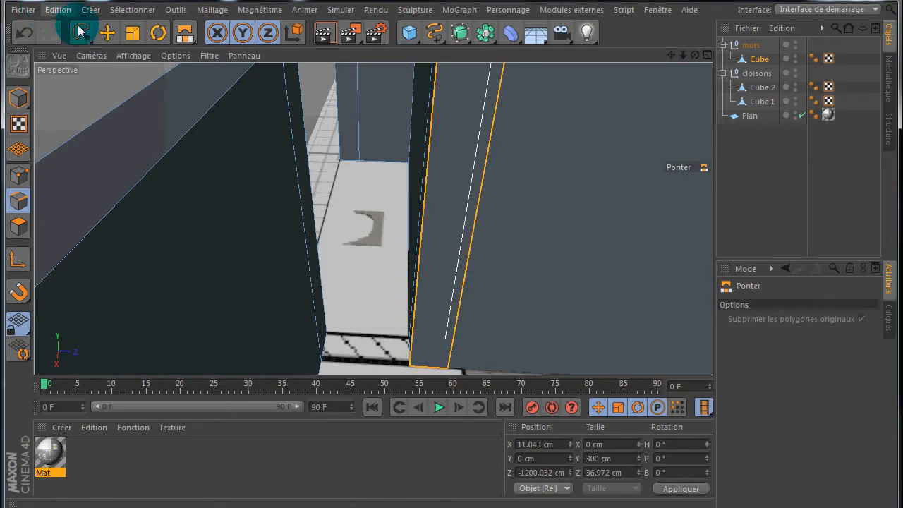
Delete the two facing polygons where the WC-side porch wall meets the outer wall and the end section of the back wall
left_click(107, 35)
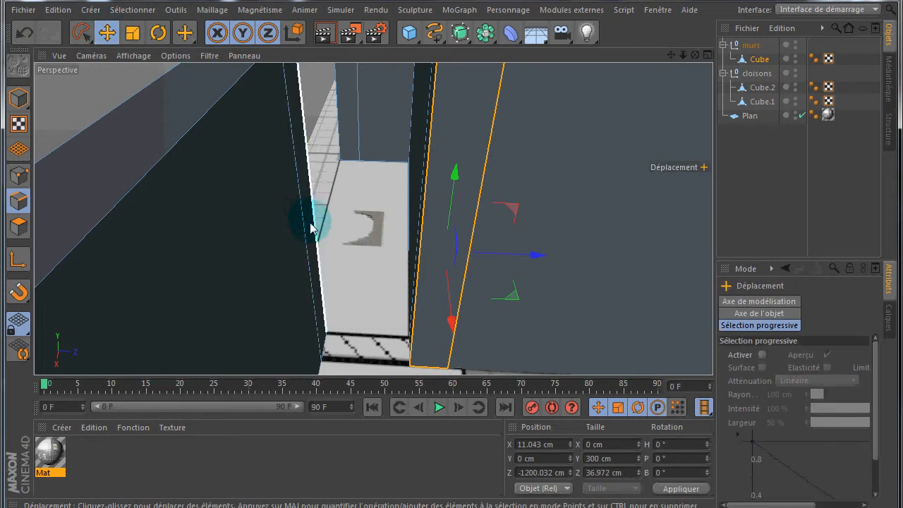
left_click(18, 226)
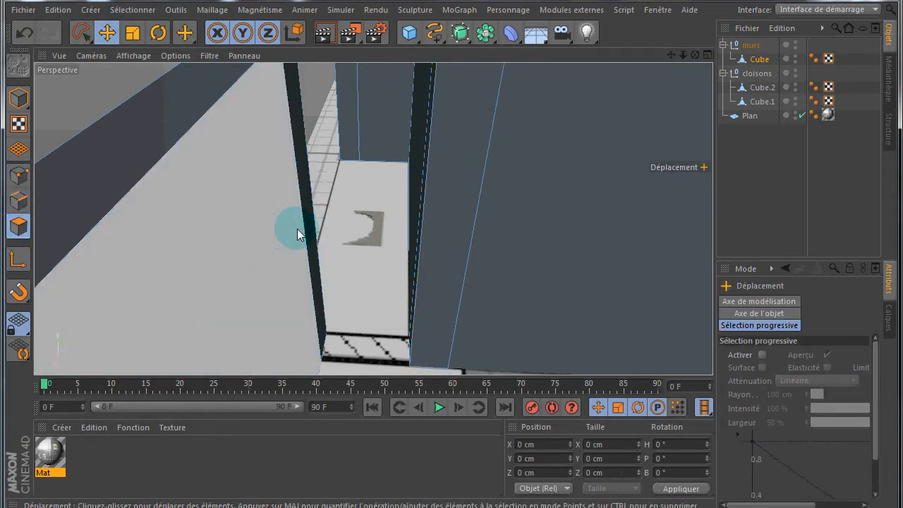
left_click(298, 229)
left_click(311, 229)
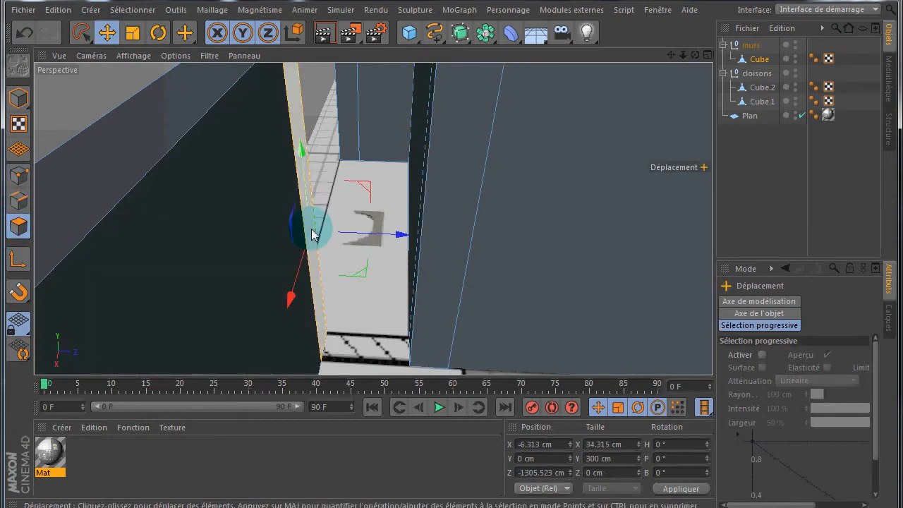
key("Delete")
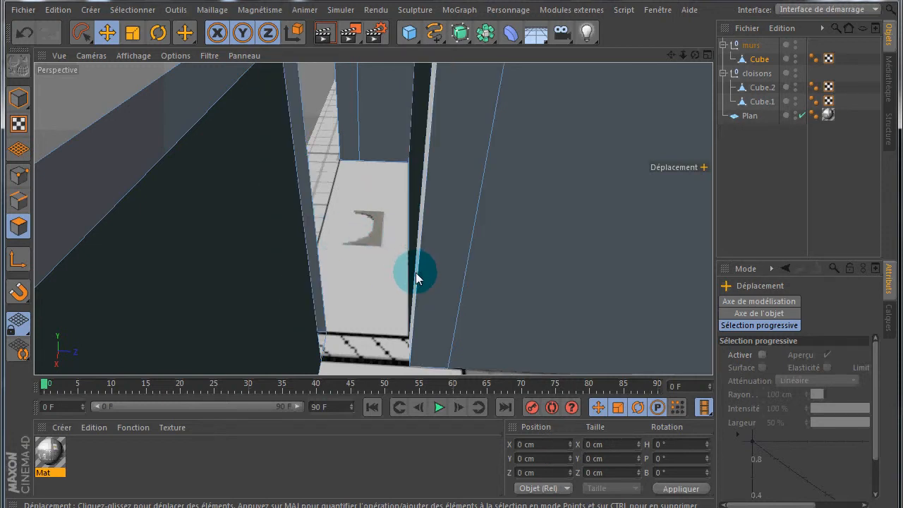
left_click(416, 273)
key("Delete")
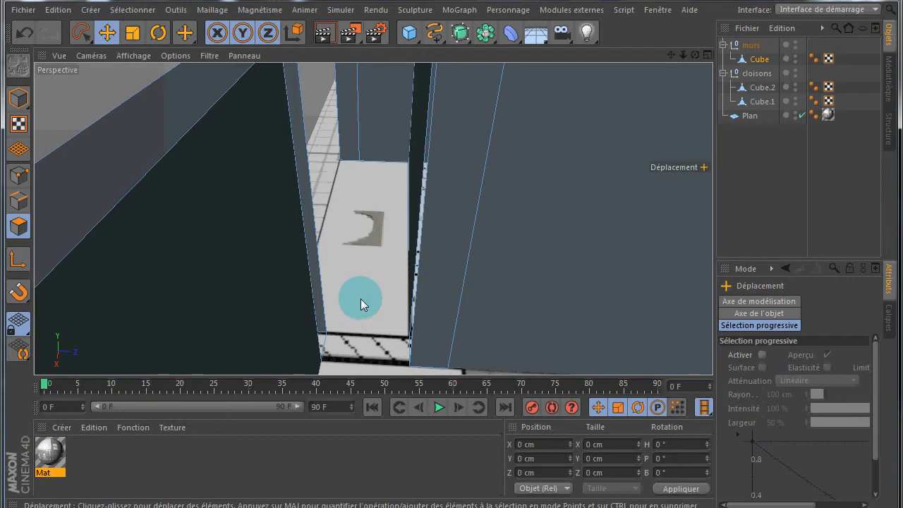
Bridge the facing edges of the outer wall and back wall to form the inner and outer faces of the WC-side porch wall
right_click(555, 211)
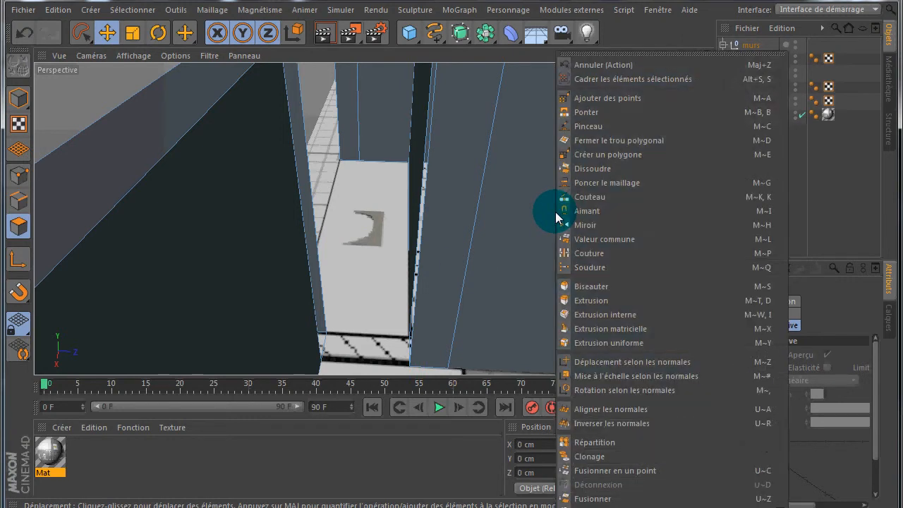
left_click(596, 113)
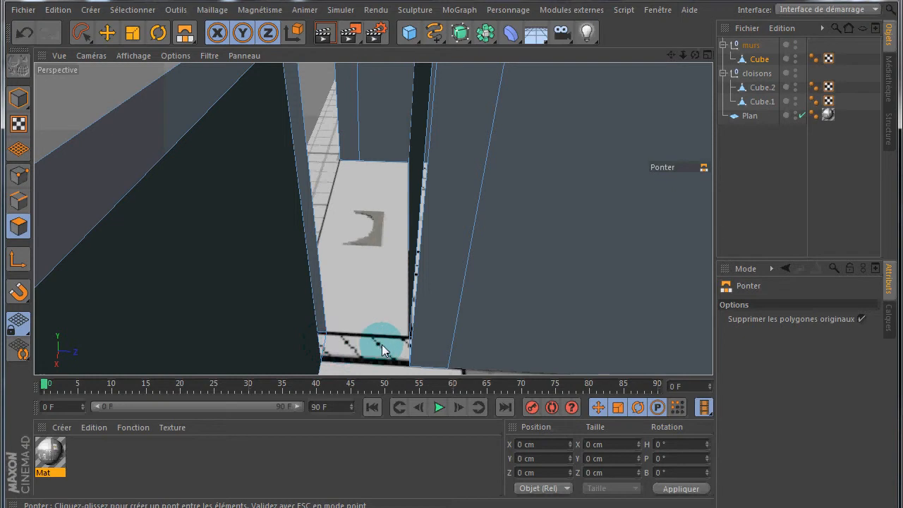
left_click(19, 201)
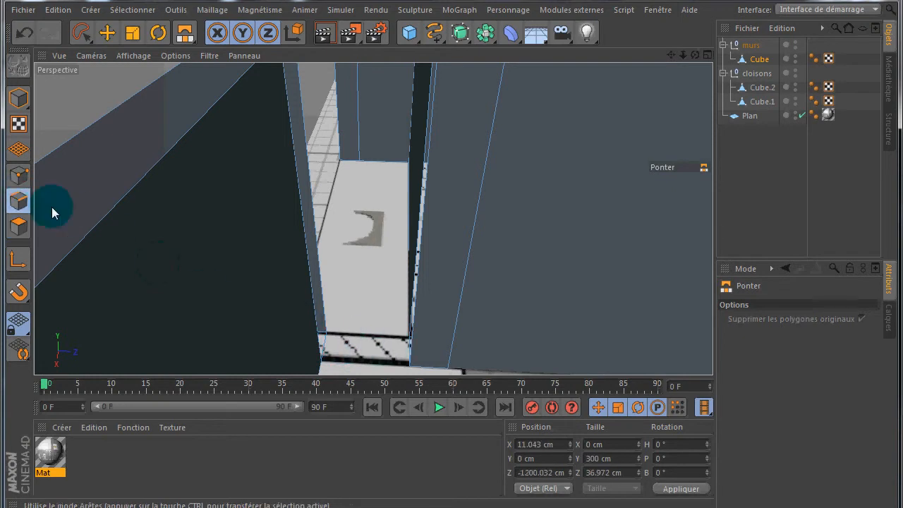
left_click_drag(294, 329, 404, 347)
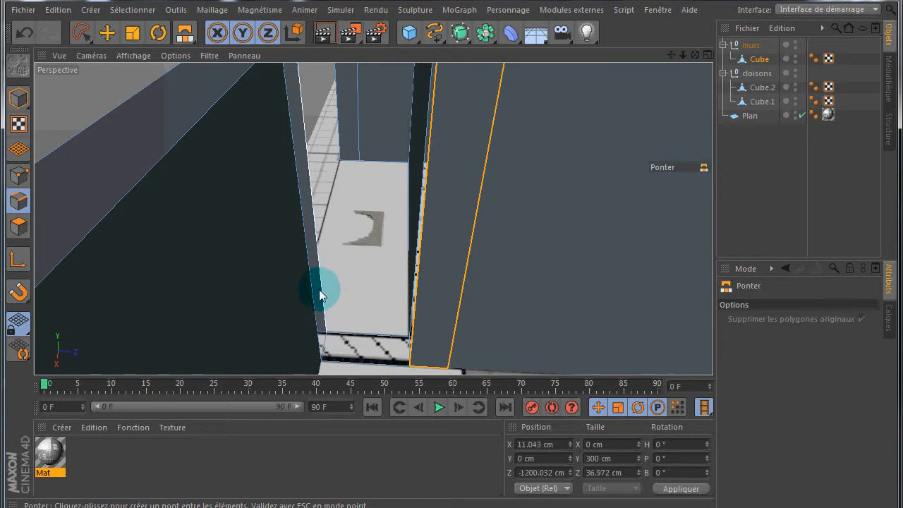
left_click_drag(373, 292, 416, 293)
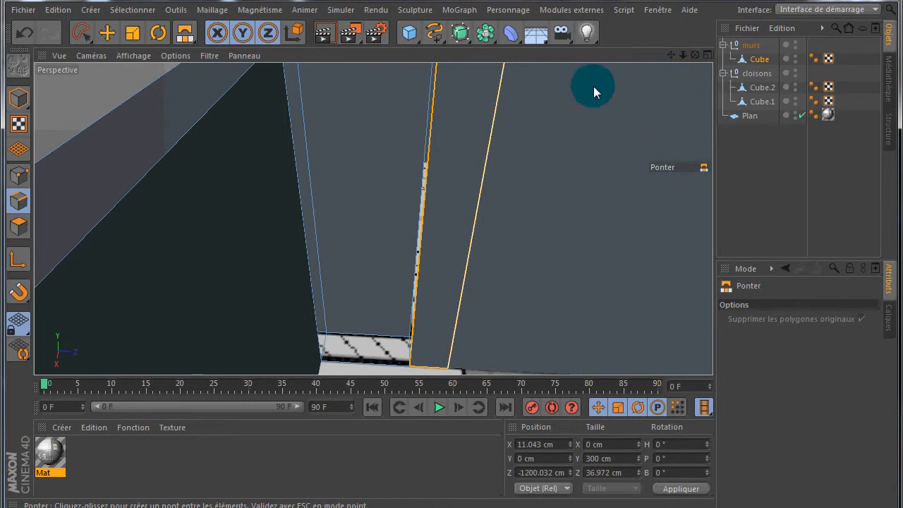
left_click_drag(311, 181, 427, 191)
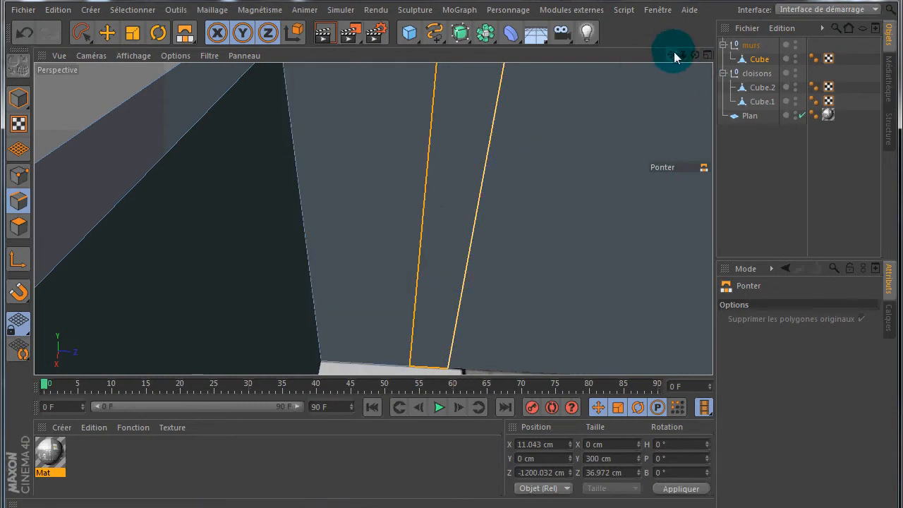
Examine the bridged entrance porch, its wall junctions and the house's outer wall corners from several angles
left_click_drag(674, 53, 439, 175)
left_click(108, 32)
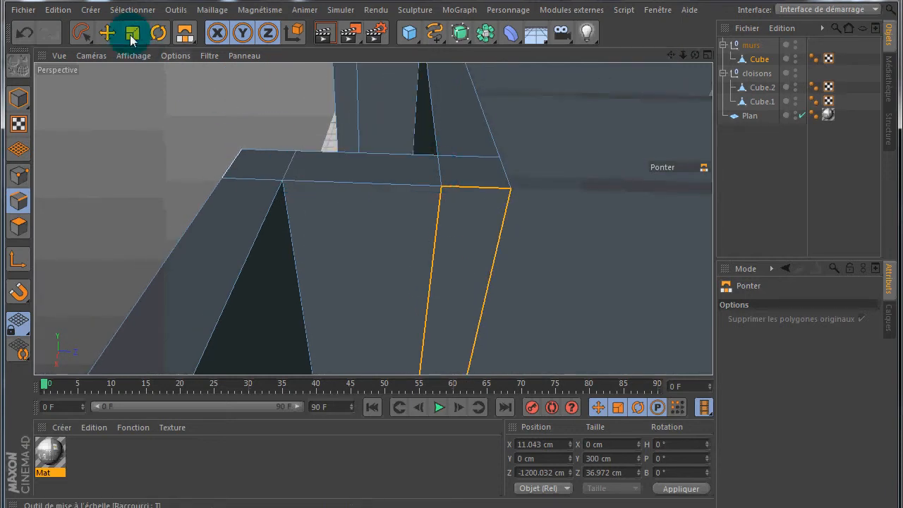
left_click(108, 34)
scroll(426, 224, "down", 7)
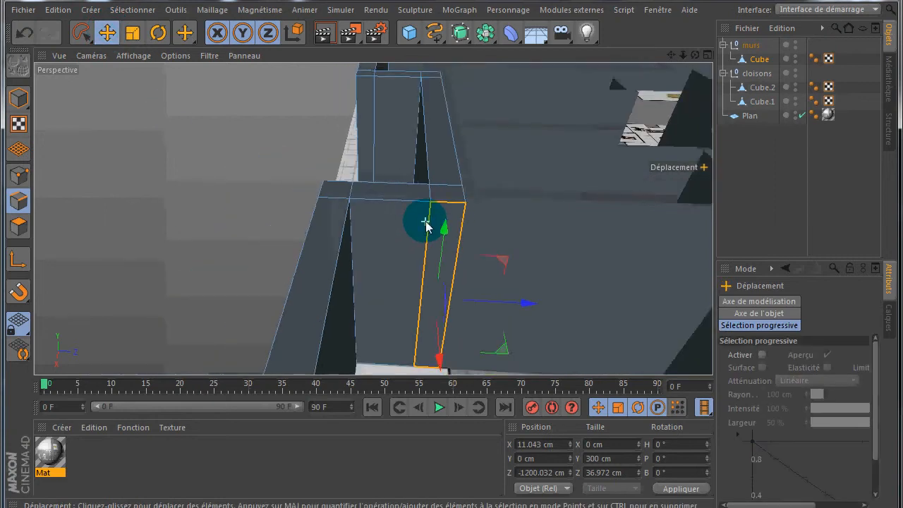
scroll(425, 225, "down", 2)
left_click_drag(695, 55, 452, 261)
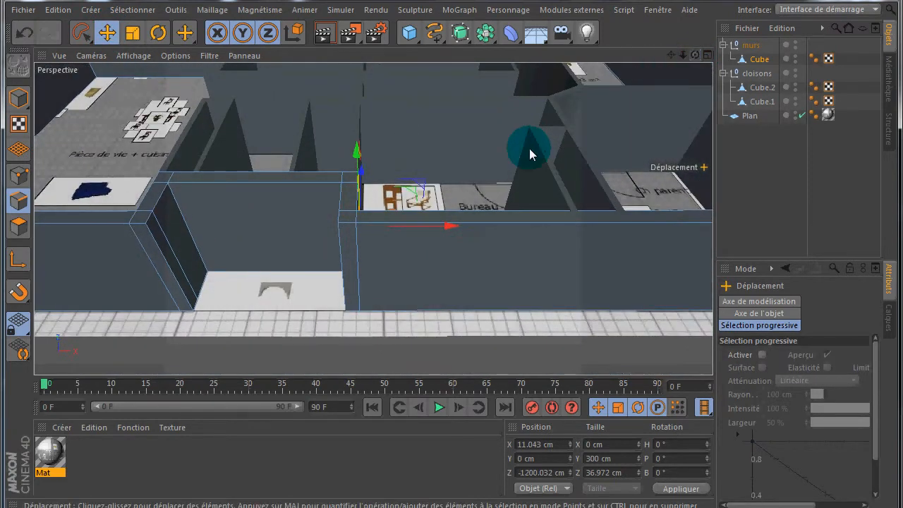
scroll(530, 149, "down", 5)
left_click_drag(696, 55, 432, 98)
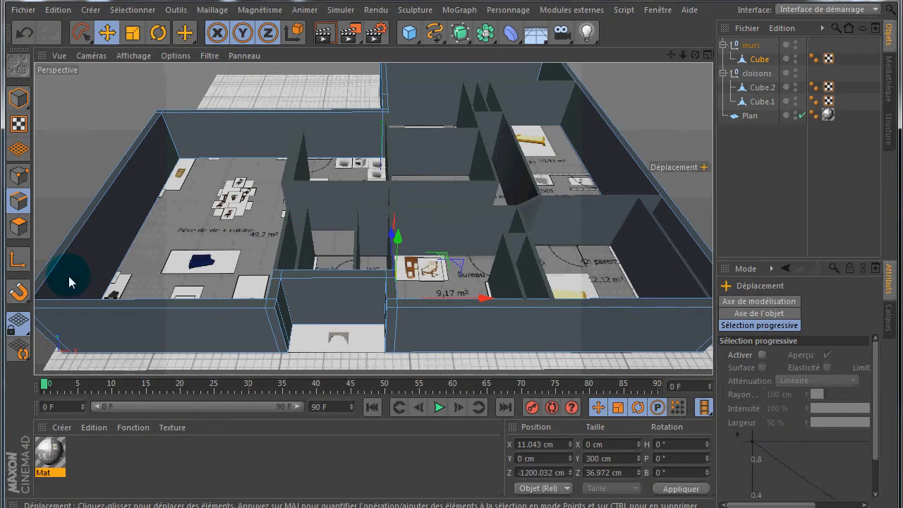
left_click_drag(671, 56, 456, 263)
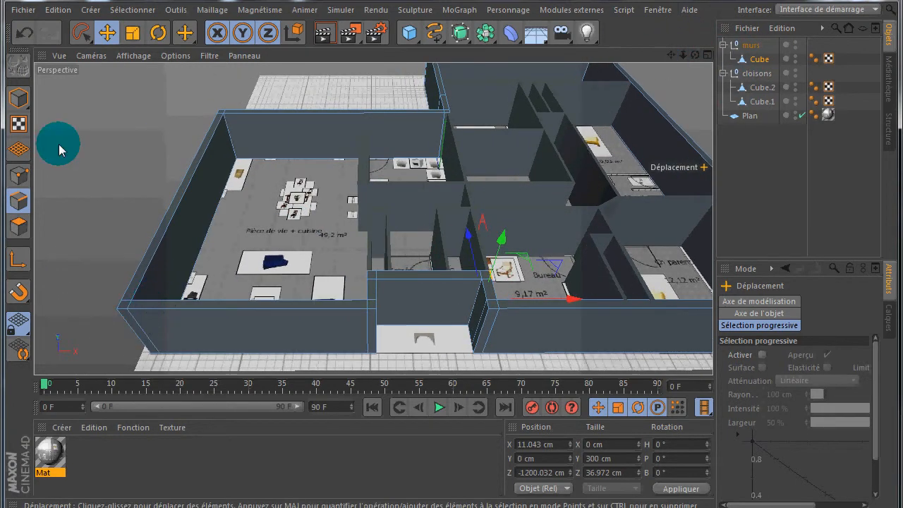
left_click(17, 102)
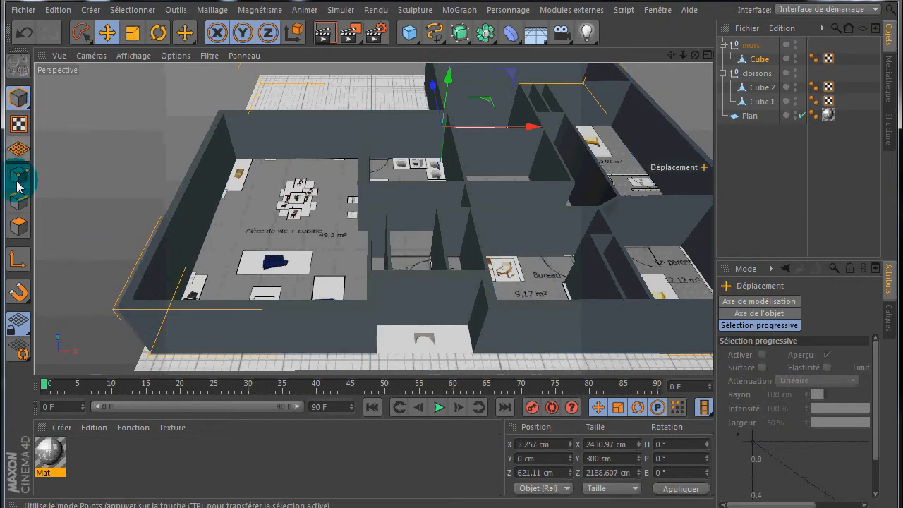
left_click(18, 226)
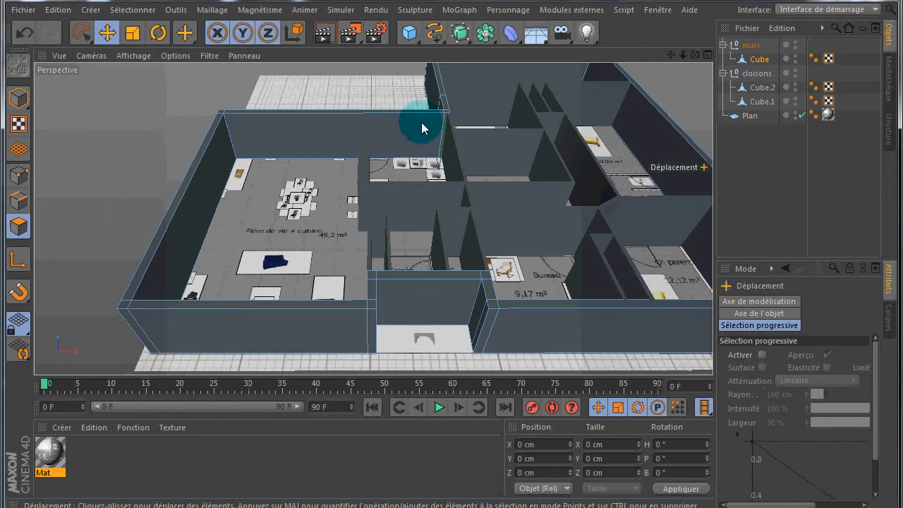
left_click_drag(695, 55, 453, 263)
left_click_drag(669, 54, 452, 261)
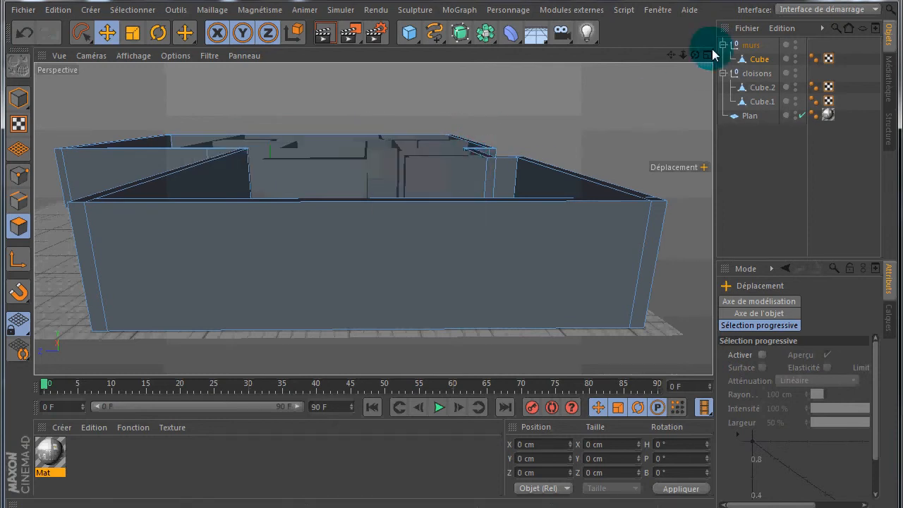
left_click_drag(697, 56, 669, 52)
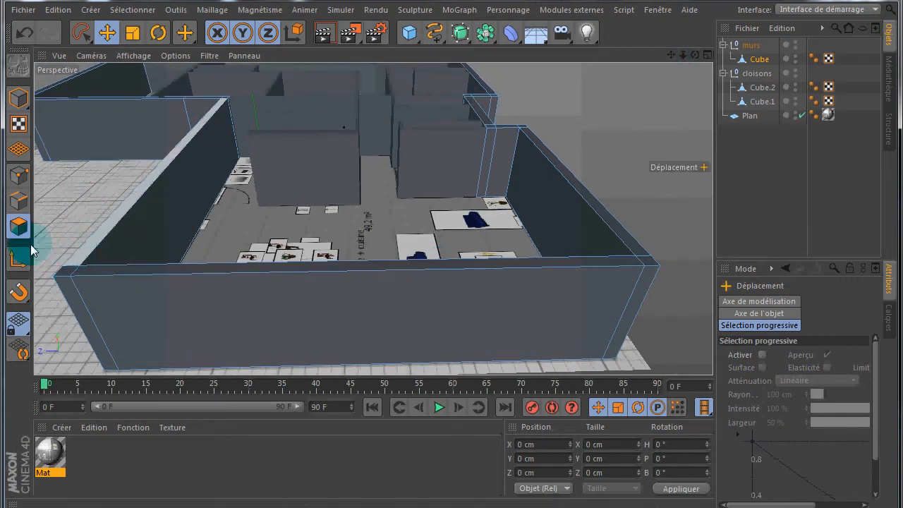
Try to weld the lassoed corner points where the WC-side porch wall meets the back wall, working in the top view
left_click(21, 176)
left_click_drag(695, 55, 373, 184)
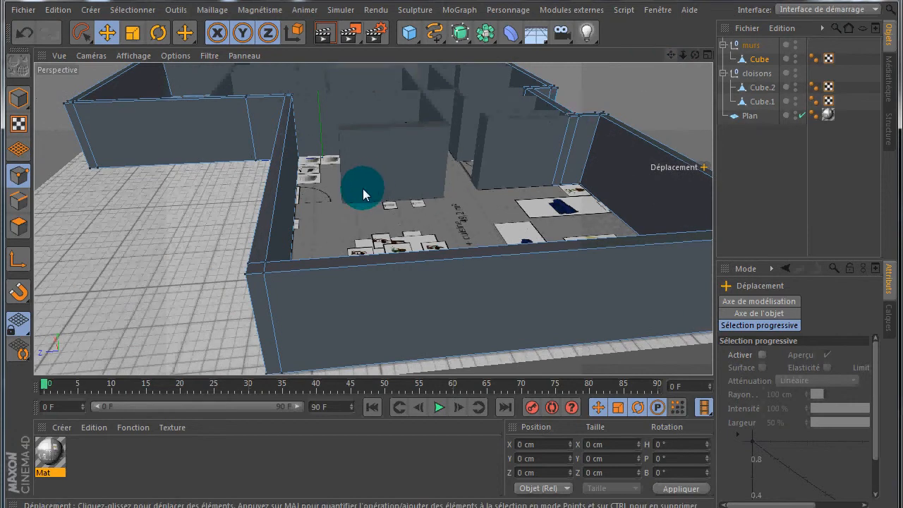
middle_click(363, 189)
middle_click(457, 176)
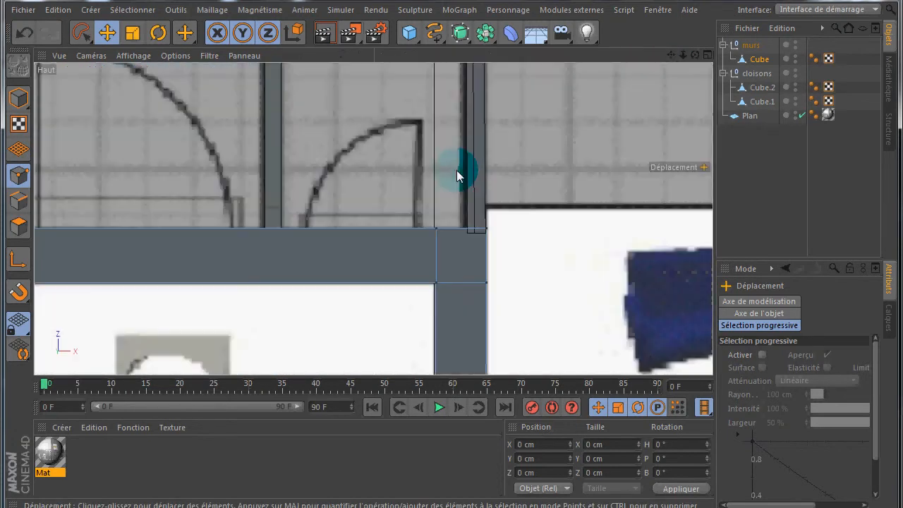
left_click(525, 265)
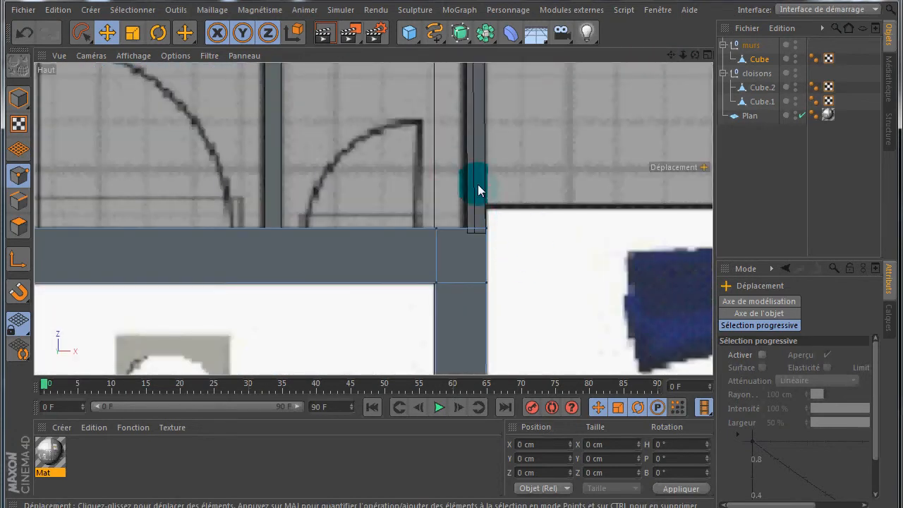
left_click(82, 33)
left_click(85, 39)
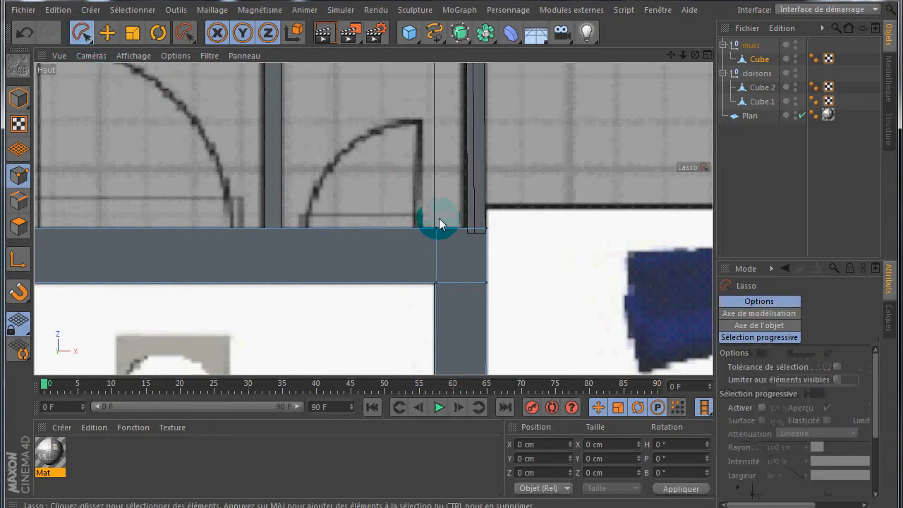
mouse_move(416, 199)
left_mouse_down()
mouse_move(423, 240)
mouse_move(472, 298)
mouse_move(520, 281)
mouse_move(422, 203)
left_mouse_up()
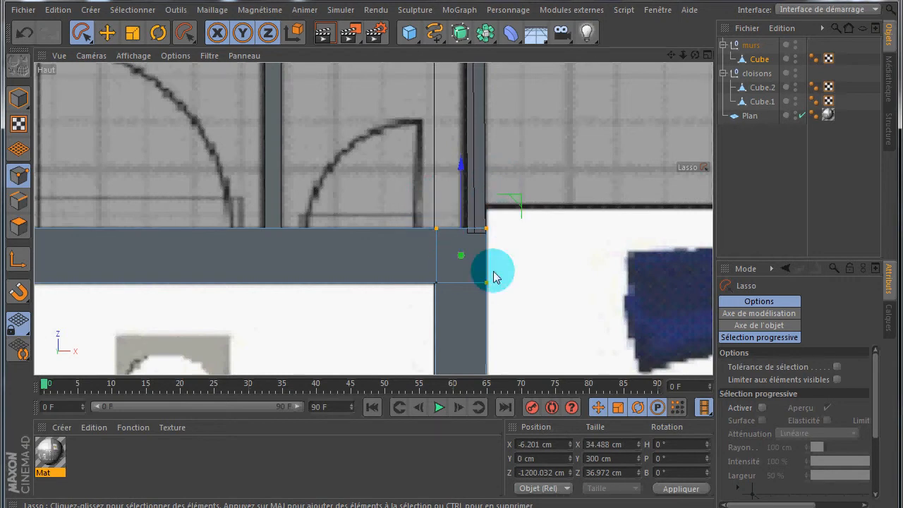
right_click(556, 278)
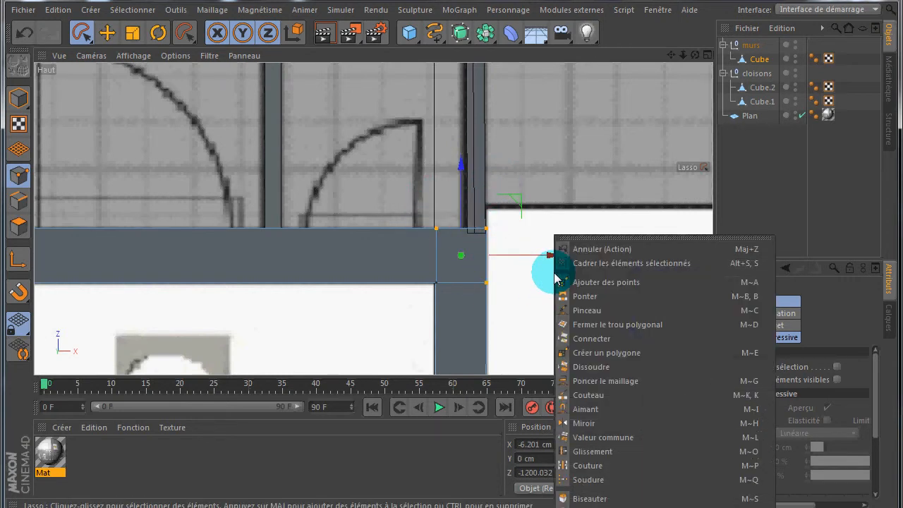
left_click(601, 469)
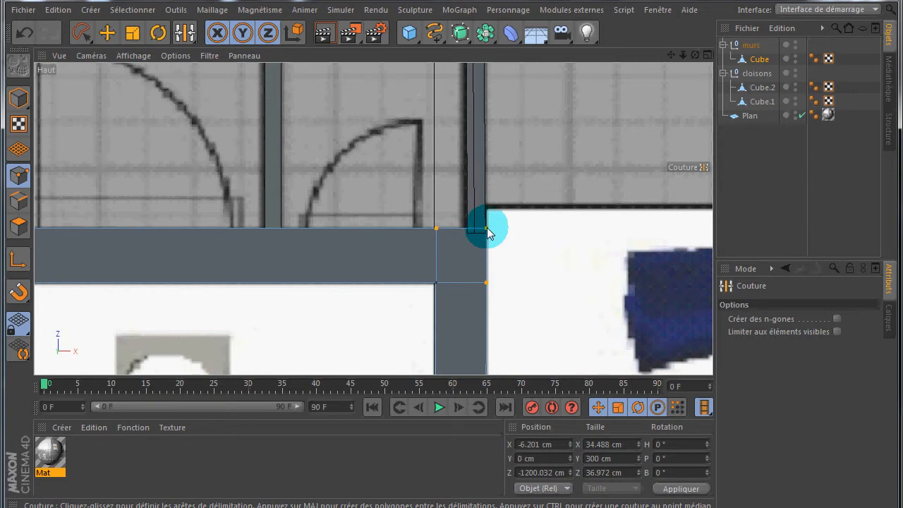
right_click(571, 235)
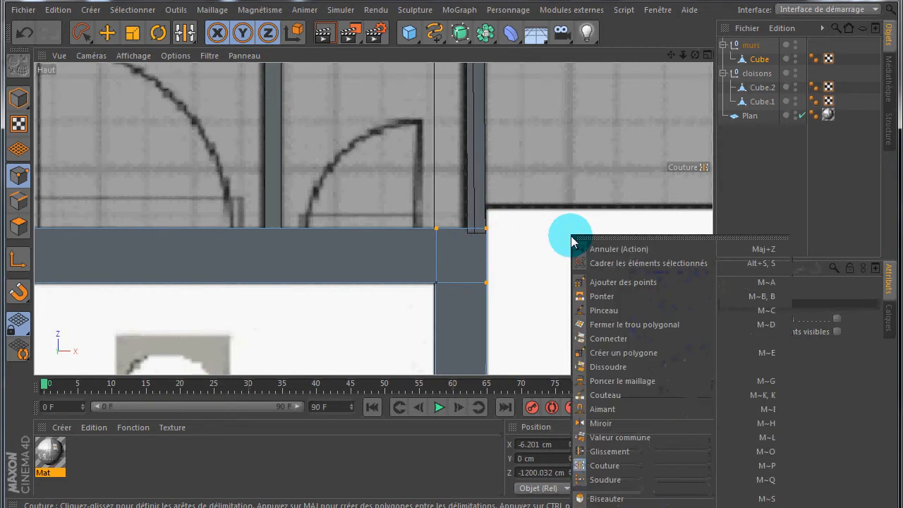
left_click(605, 480)
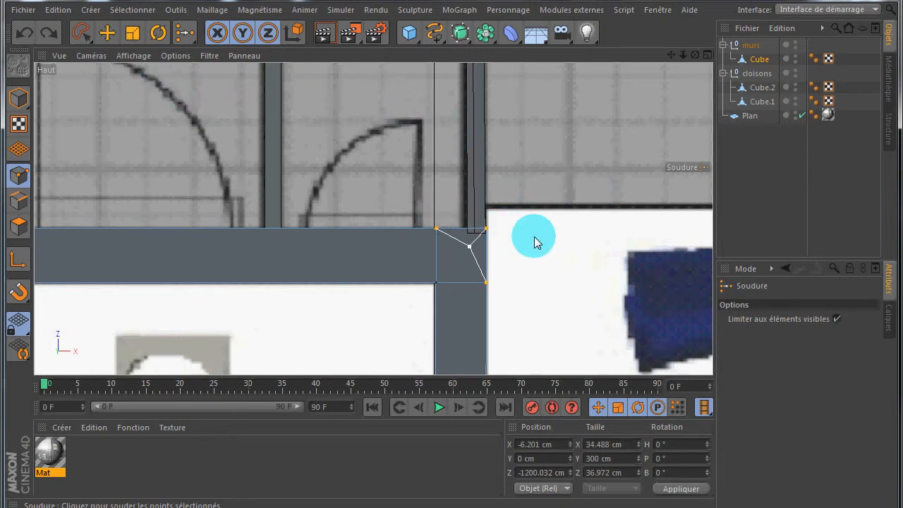
mouse_move(694, 54)
left_mouse_down()
mouse_move(456, 262)
mouse_move(696, 54)
left_mouse_up()
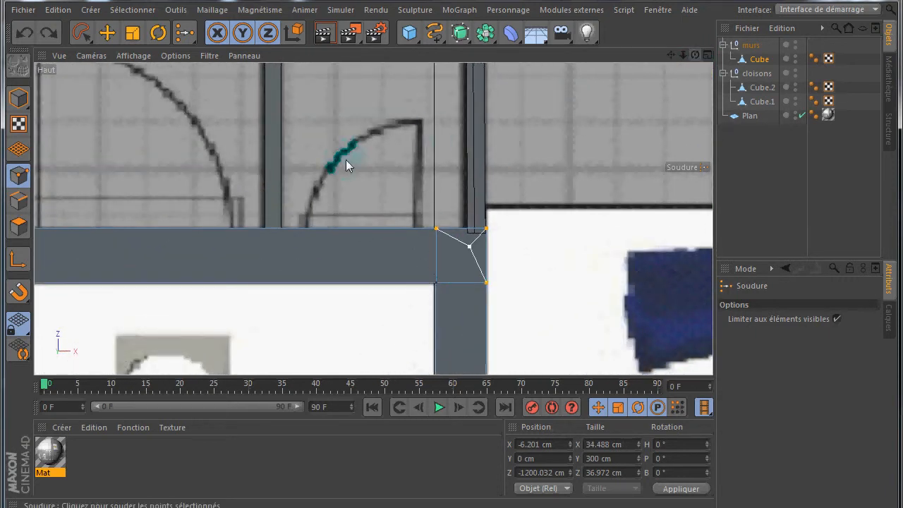
Undo the lasso selection and, in the perspective view, weld the porch corner's three upper points onto the office-side point at X 11.043 cm, Z -1181.546 cm
middle_click(216, 176)
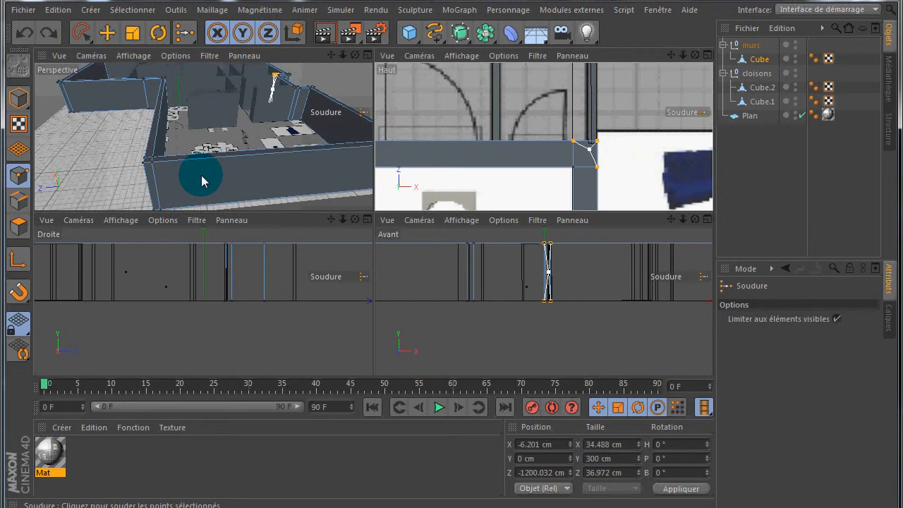
middle_click(202, 181)
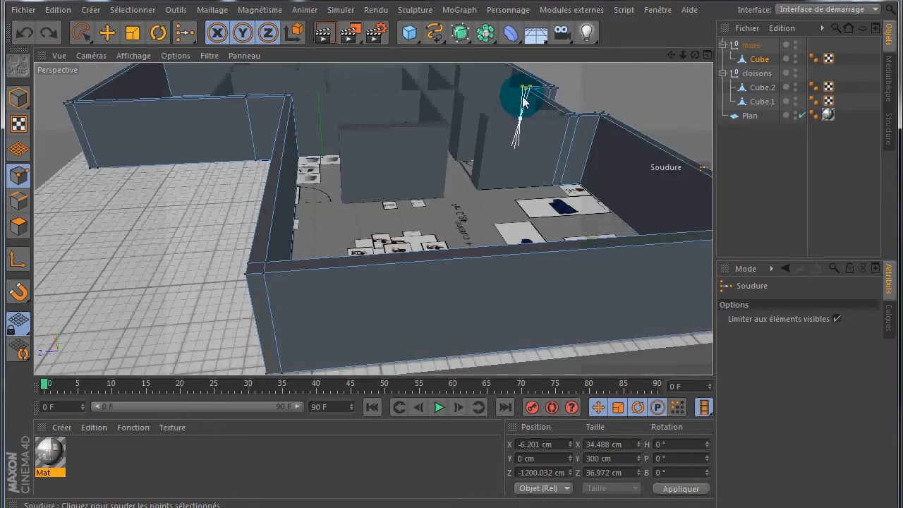
left_click_drag(452, 262, 452, 261)
left_click_drag(671, 55, 535, 183)
left_click(26, 35)
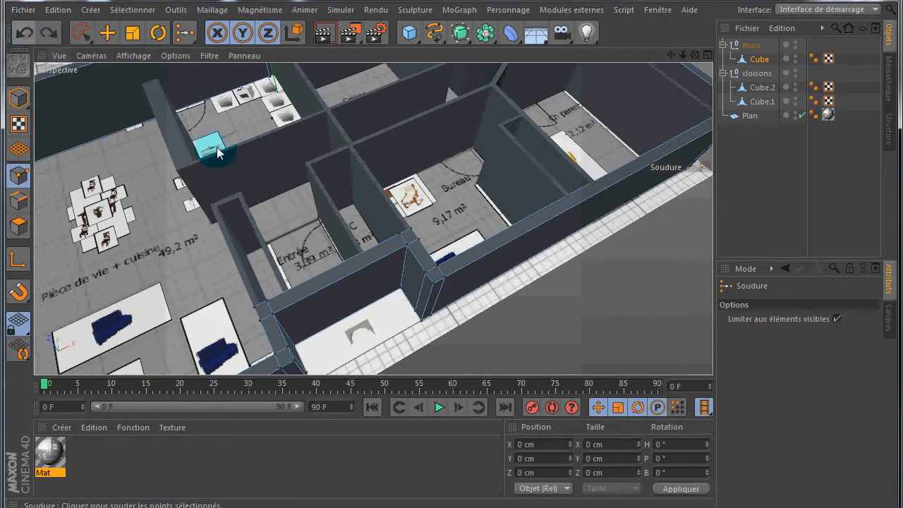
left_click(107, 29)
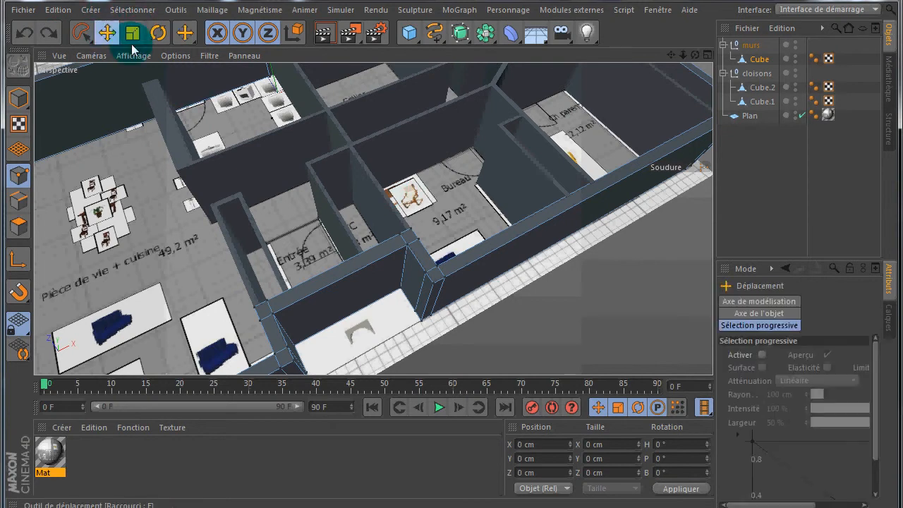
left_click(416, 237)
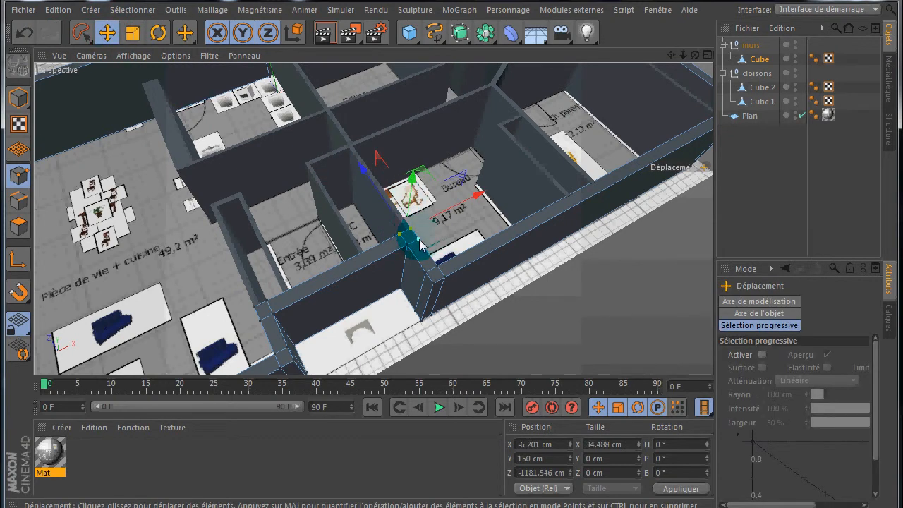
right_click(595, 296)
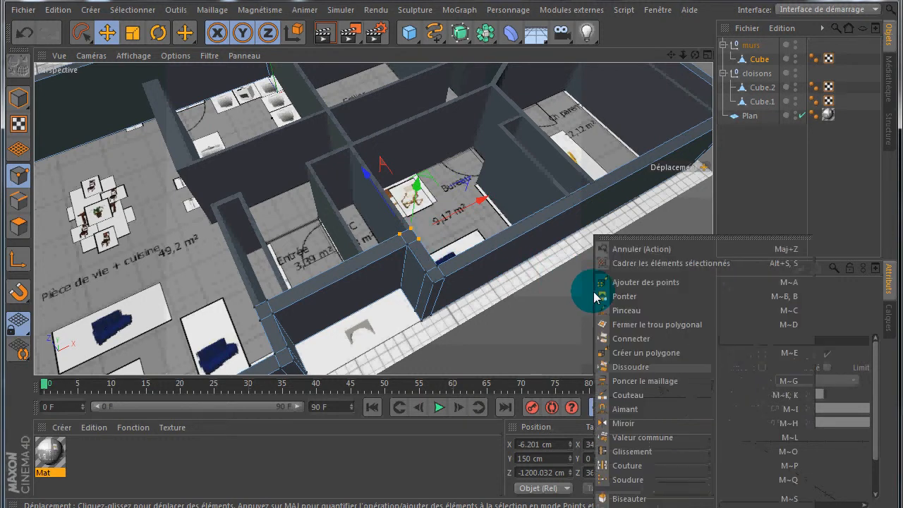
right_click_drag(594, 296, 633, 480)
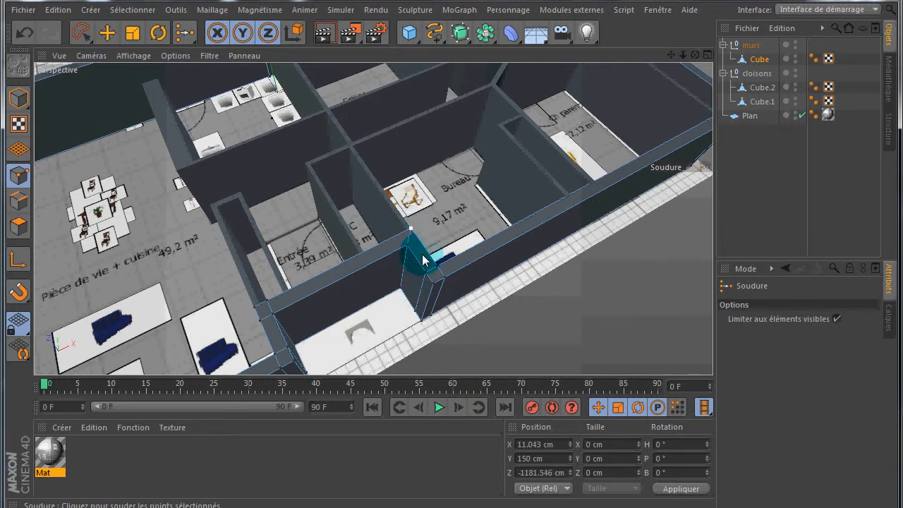
Hide the floor plan and weld the same porch corner's three lower points from below onto the point at X 11.043 cm, Z -1181.546 cm
left_click(797, 115)
left_click_drag(696, 56, 397, 189)
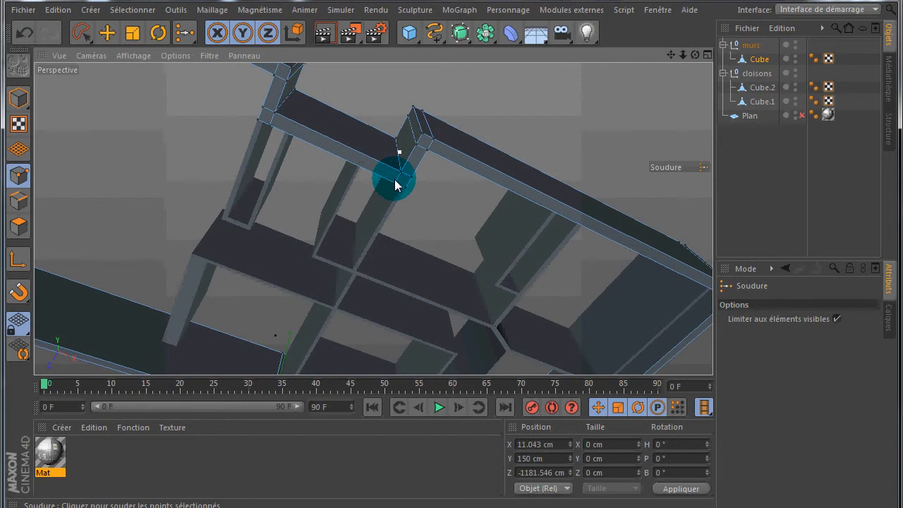
key("8")
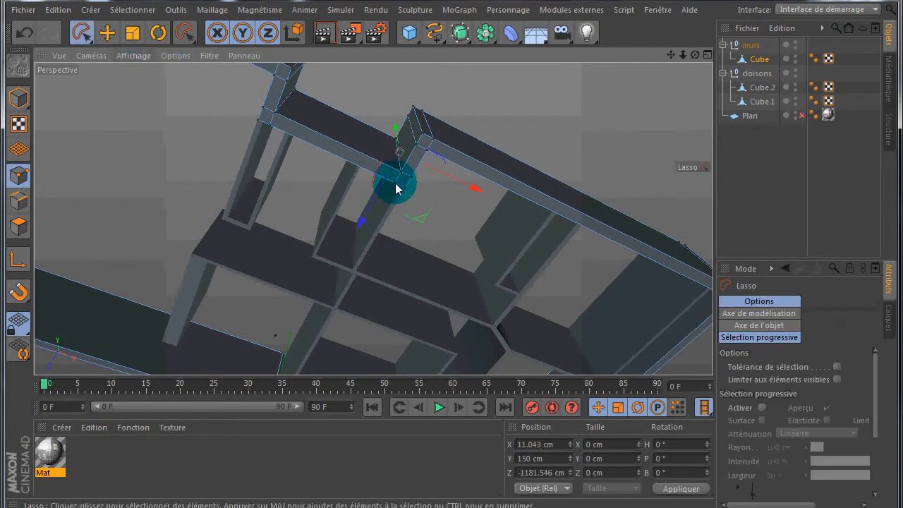
left_click(107, 33)
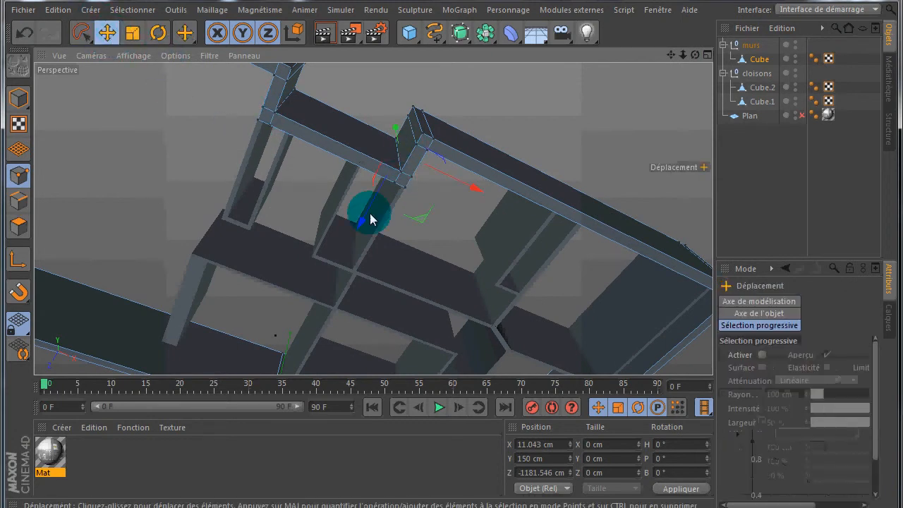
left_click_drag(396, 191, 417, 186)
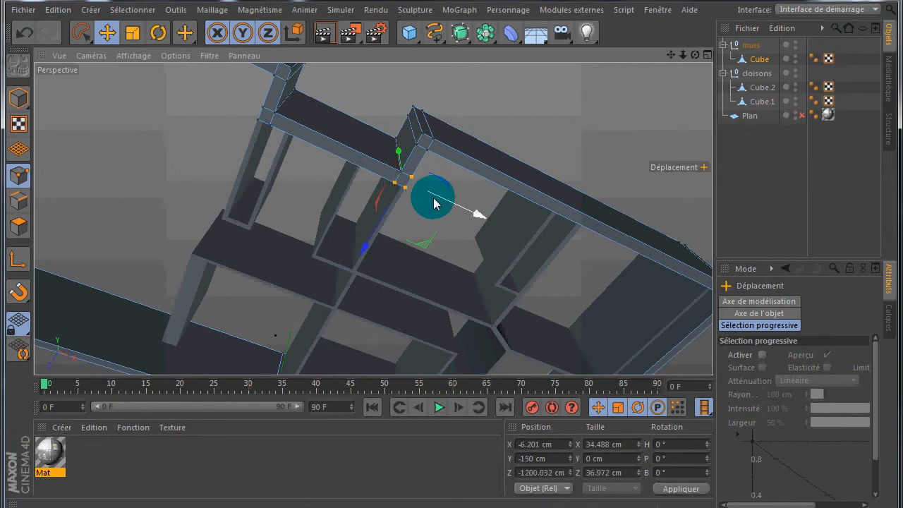
right_click(444, 224)
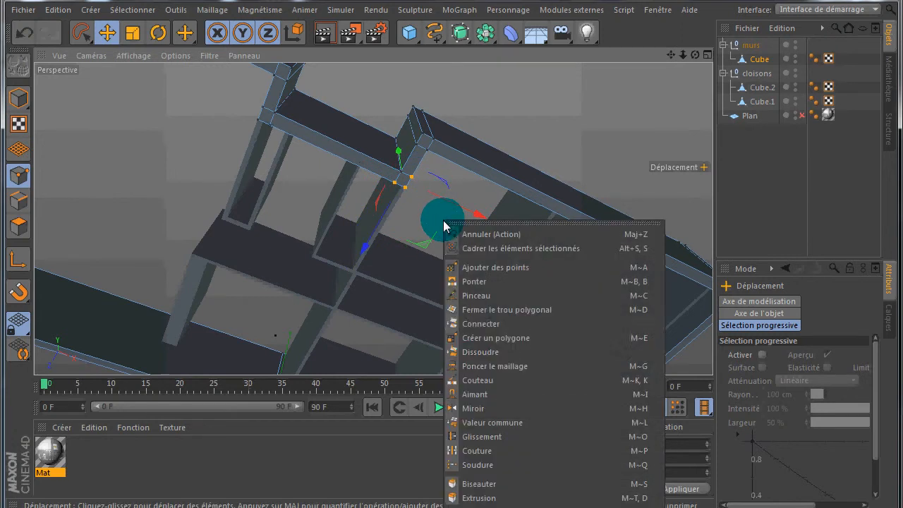
left_click(488, 466)
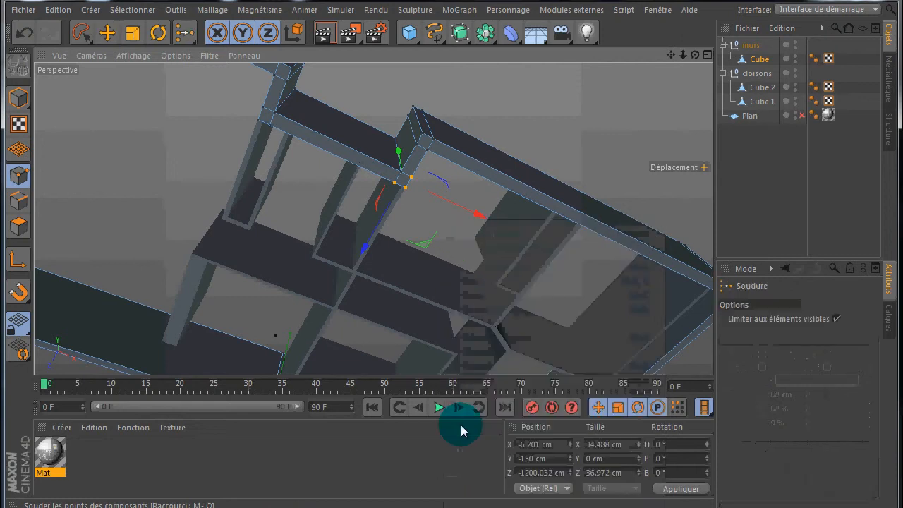
left_click(405, 188)
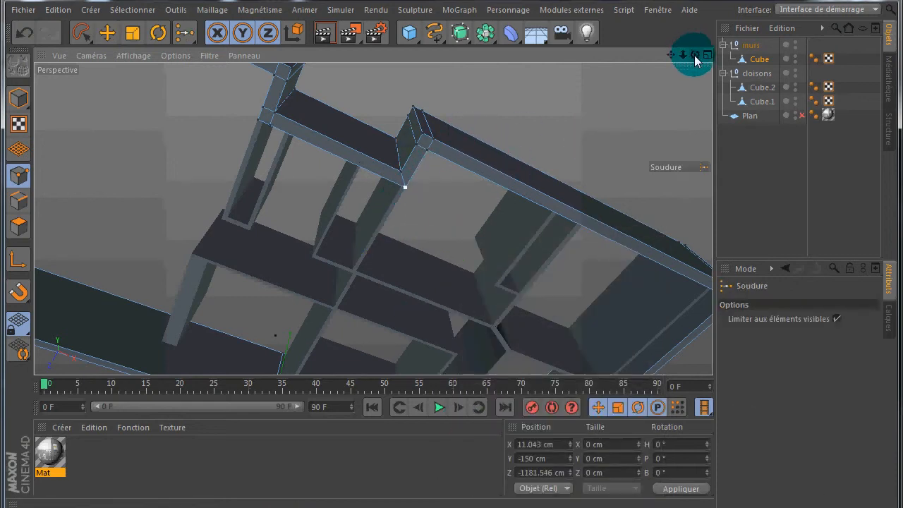
Weld the three lower outer points of the wall corner from below onto the point at X 1185.495 cm, Z -1339.564 cm
left_click_drag(695, 55, 452, 261)
left_click_drag(671, 55, 452, 262)
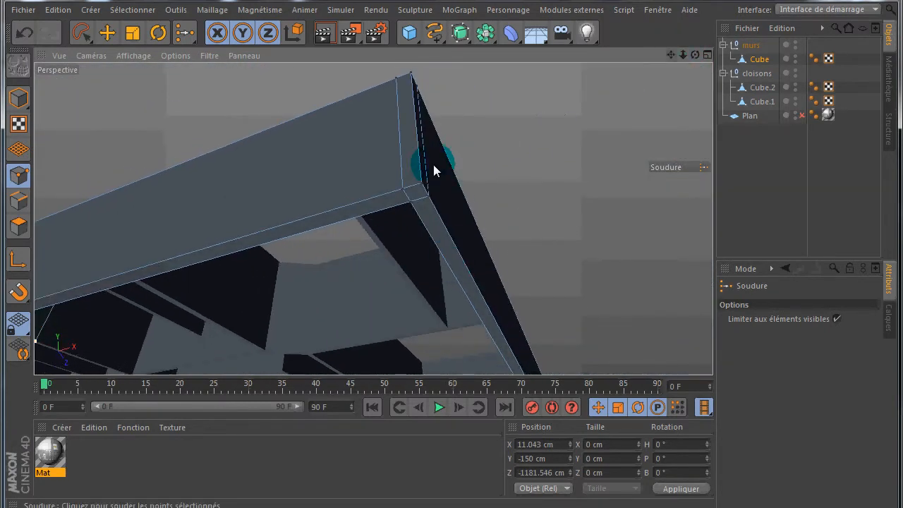
key("space")
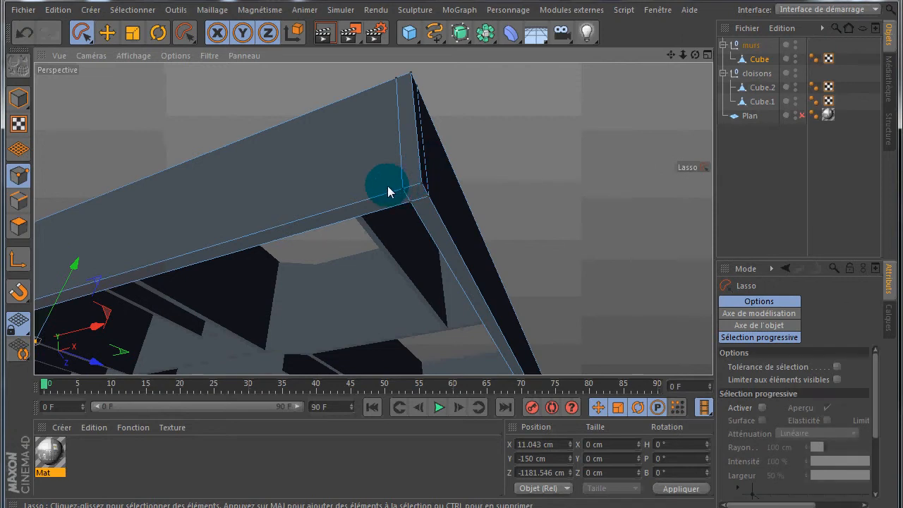
left_click(108, 32)
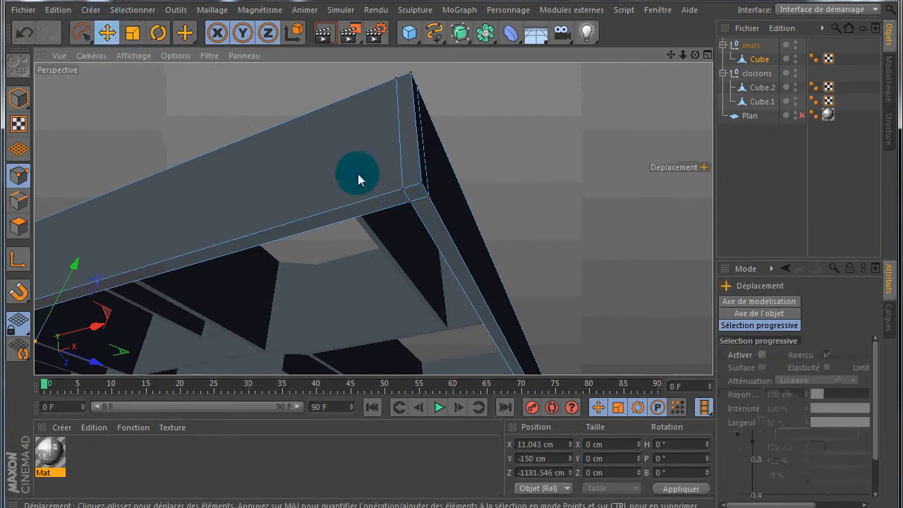
left_click(406, 189)
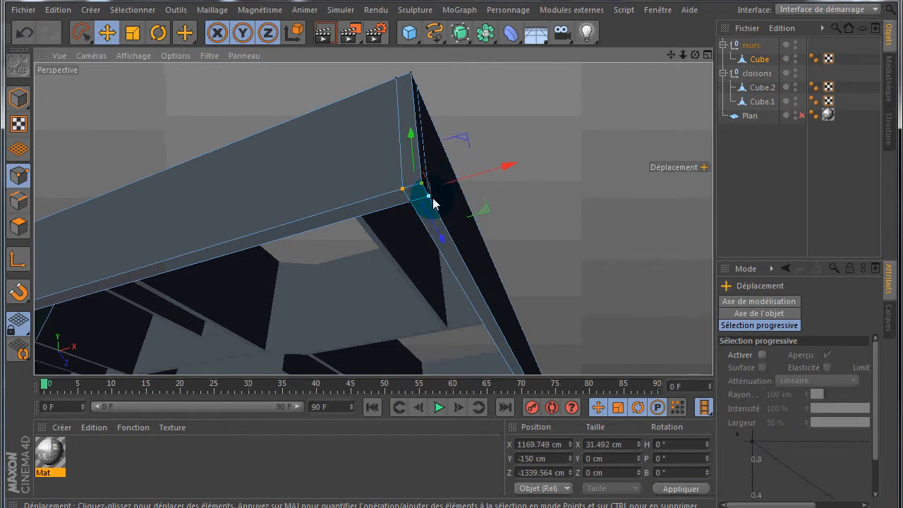
key("space")
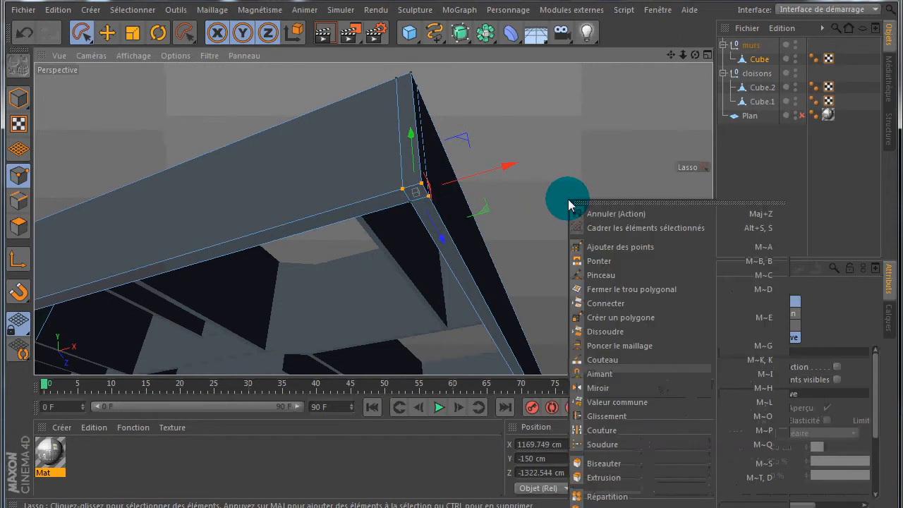
right_click(568, 199)
left_click(604, 445)
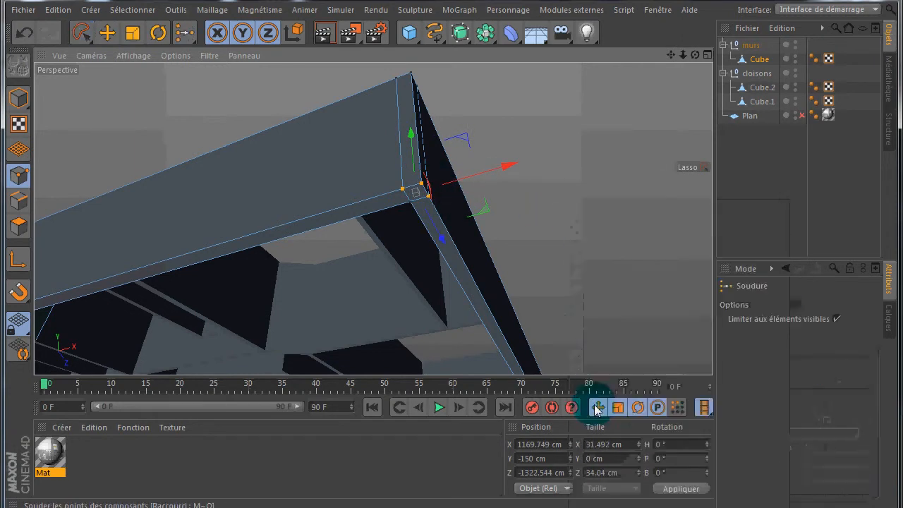
left_click(422, 186)
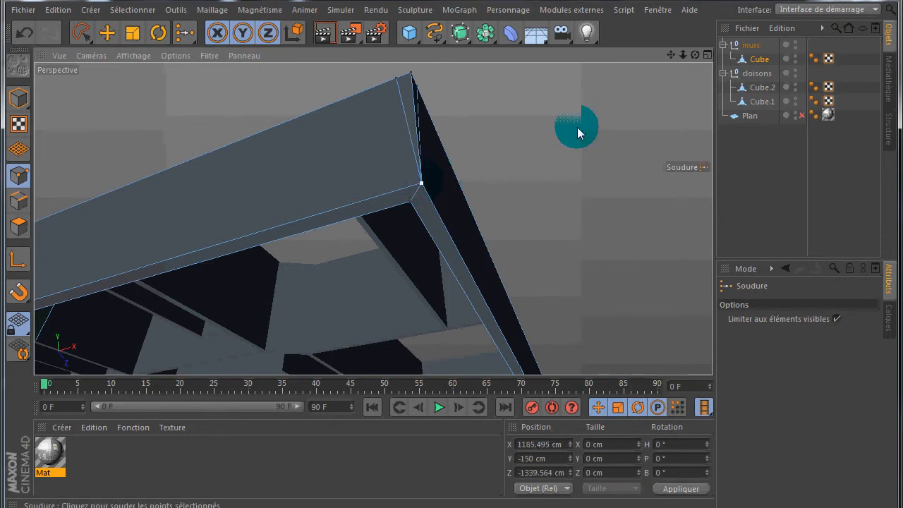
Weld the same corner's three upper outer points onto the point at X 1185.495 cm, Y 150 cm, Z -1339.564 cm
left_click_drag(695, 59, 378, 211)
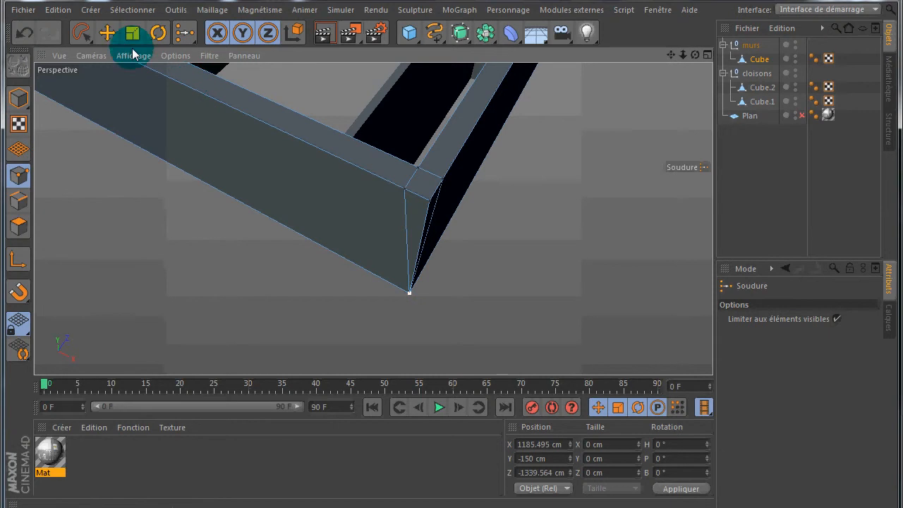
left_click(108, 33)
left_click(423, 197)
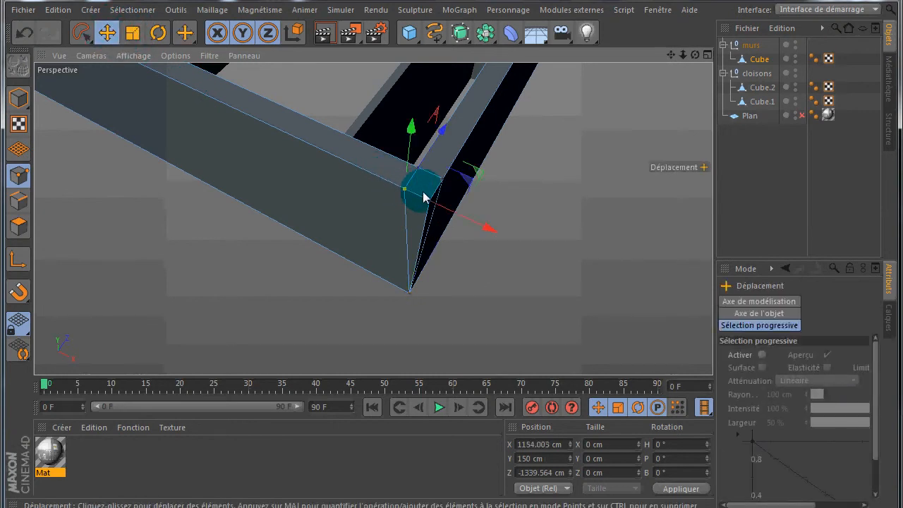
left_click(431, 201, "shift")
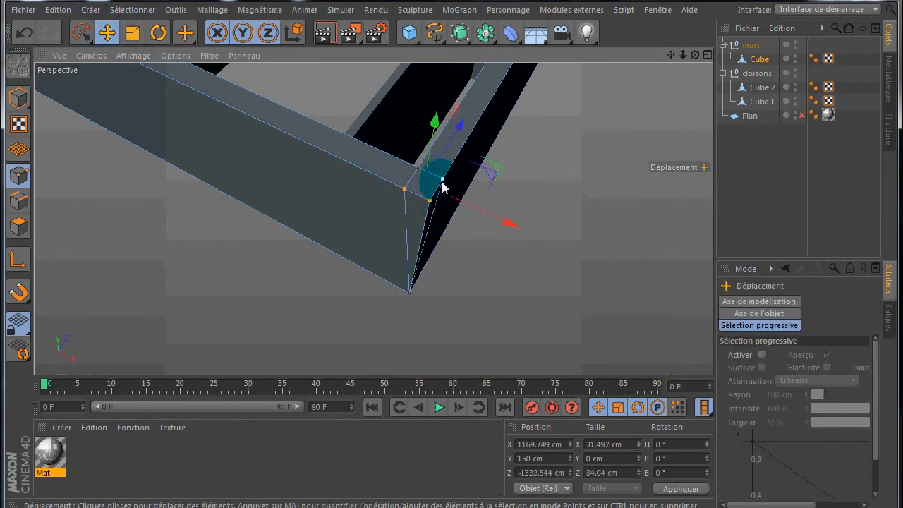
right_click(558, 227)
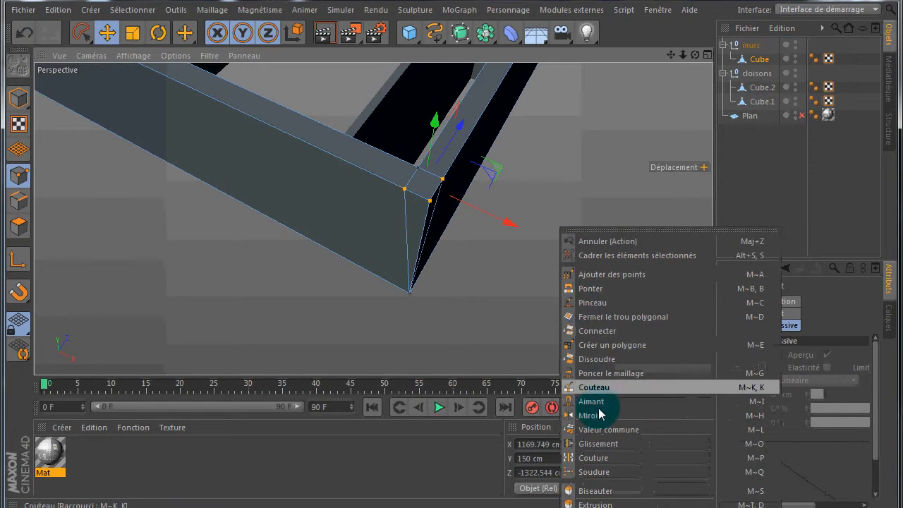
left_click(597, 472)
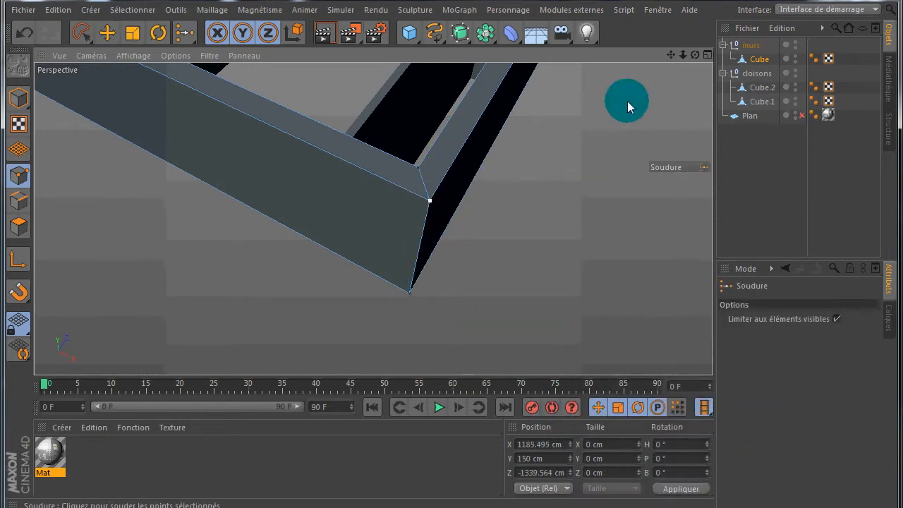
At the other end of the long wall, weld the corner's three upper outer points onto X 1185.495 cm, Y 150 cm, Z 849.043 cm
mouse_move(671, 55)
left_mouse_down()
mouse_move(448, 259)
mouse_move(452, 264)
mouse_move(696, 54)
mouse_move(452, 264)
mouse_move(692, 53)
mouse_move(676, 51)
mouse_move(444, 263)
mouse_move(522, 83)
mouse_move(470, 243)
mouse_move(485, 279)
mouse_move(585, 154)
mouse_move(670, 96)
left_mouse_up()
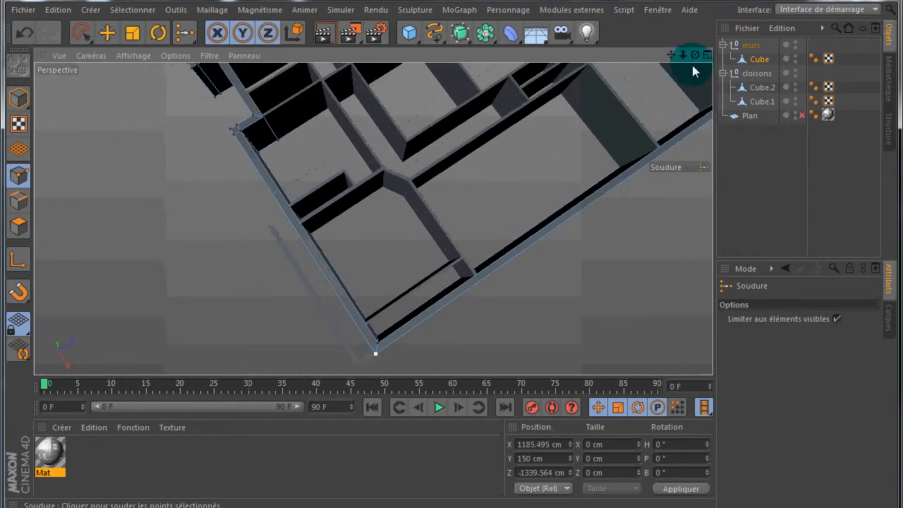
left_click_drag(695, 56, 451, 261)
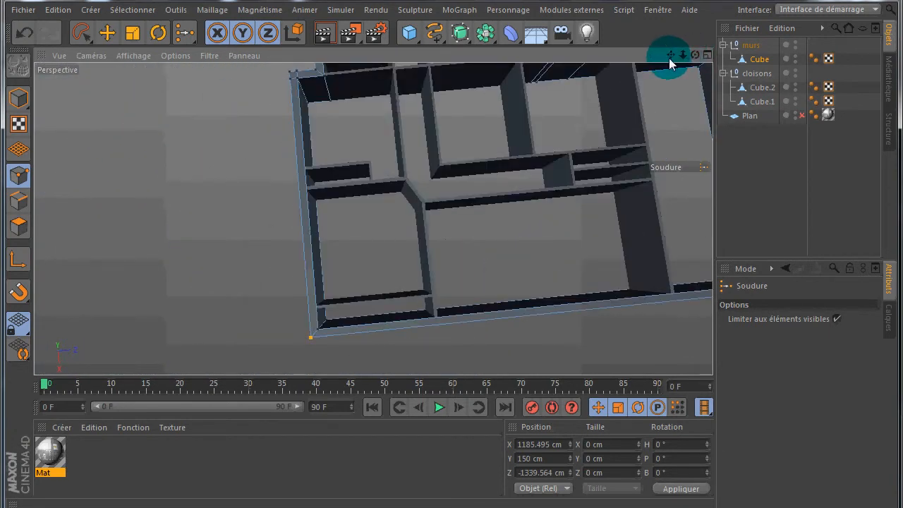
mouse_move(670, 56)
left_mouse_down()
mouse_move(445, 262)
mouse_move(600, 221)
mouse_move(499, 306)
mouse_move(177, 99)
left_mouse_up()
left_click(106, 33)
left_click(470, 301)
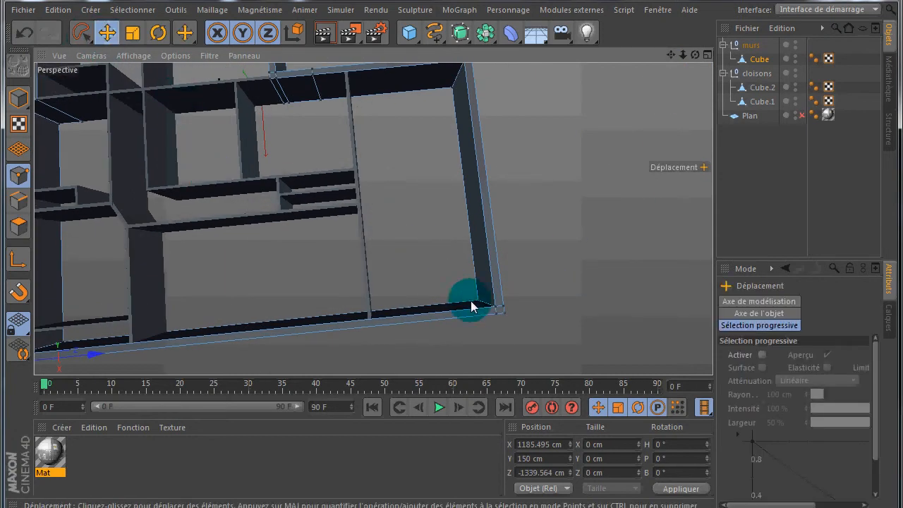
left_click(503, 314)
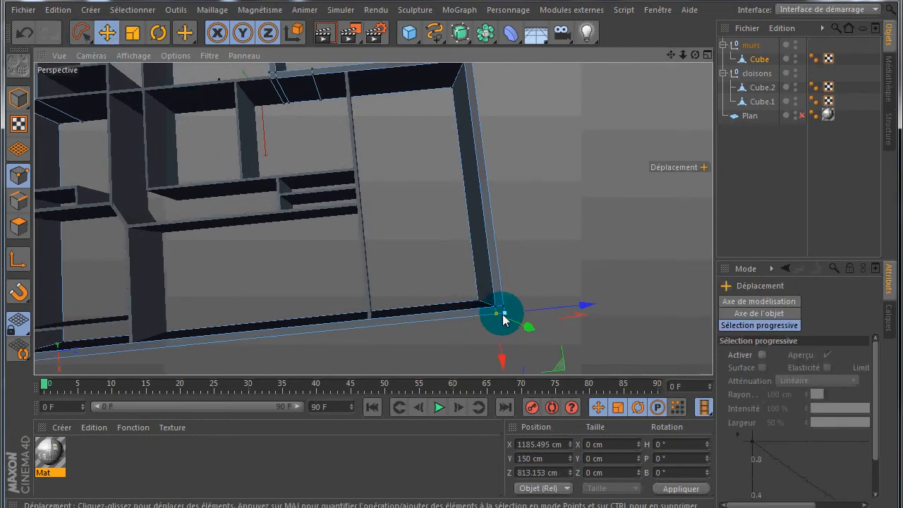
left_click(504, 314, "shift")
left_click(505, 304, "shift")
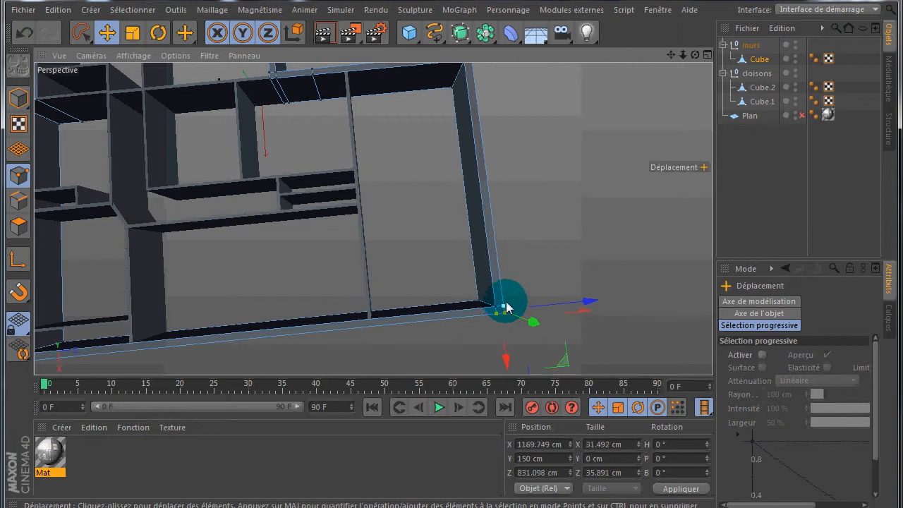
right_click(569, 248)
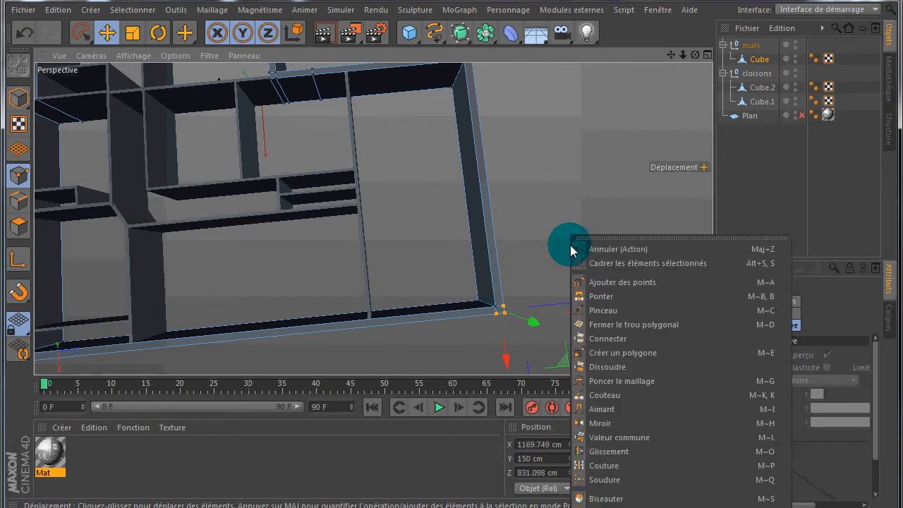
left_click(606, 480)
left_click(508, 315)
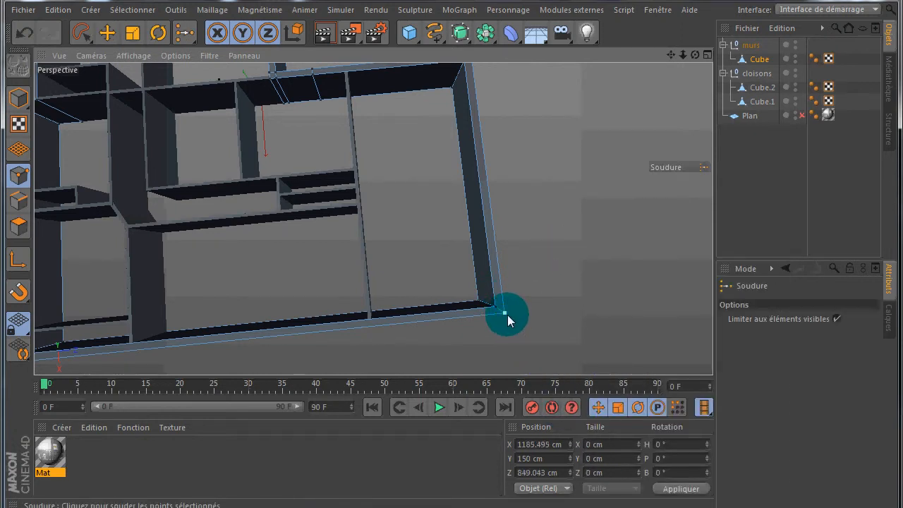
Weld that corner's three lower outer points from below onto the point at X 1185.495 cm, Y -150 cm, Z 849.043 cm
left_click_drag(696, 55, 452, 261)
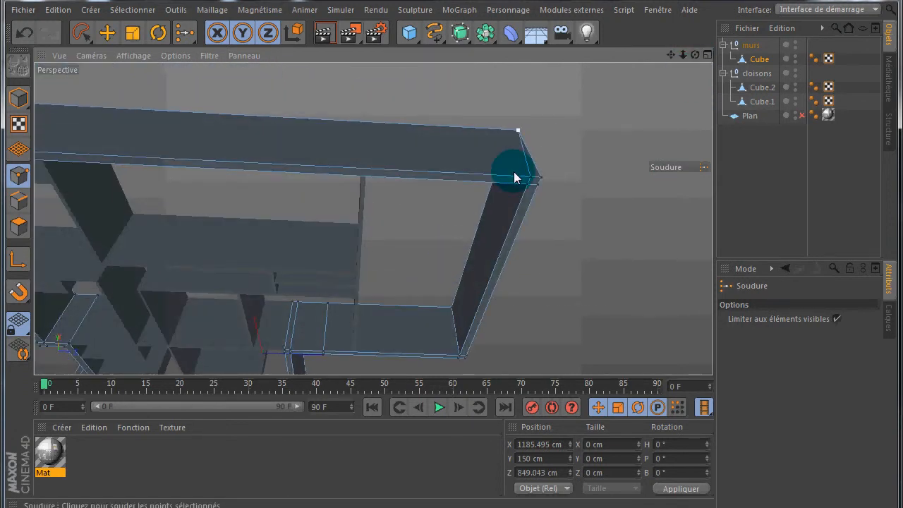
key("space")
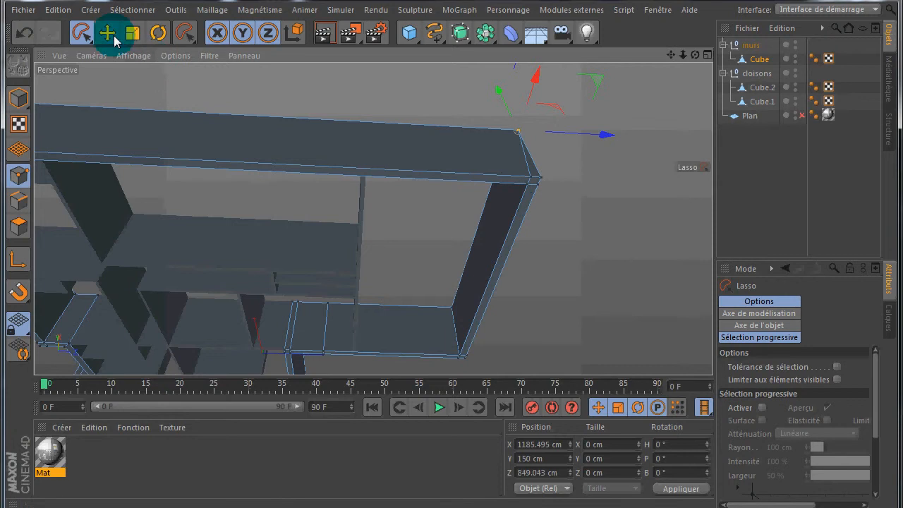
left_click(109, 34)
left_click(535, 184)
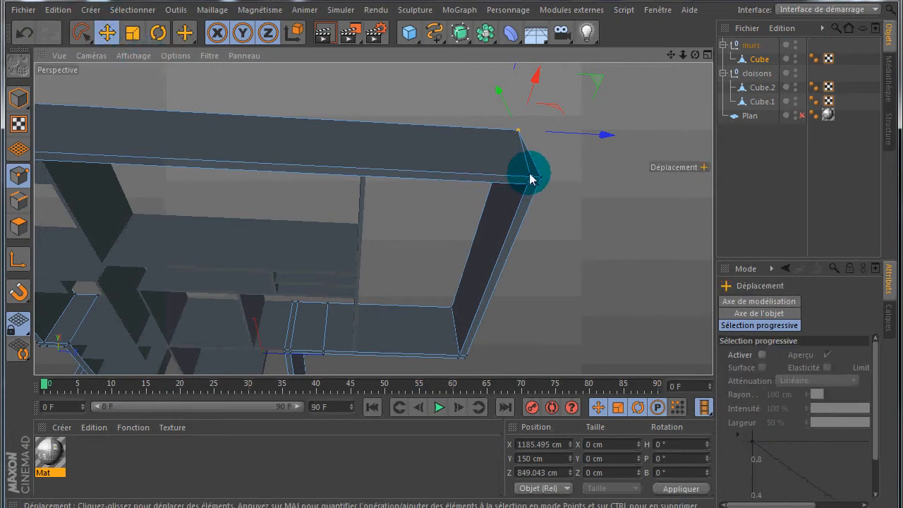
left_click(532, 179)
left_click_drag(542, 182, 547, 195)
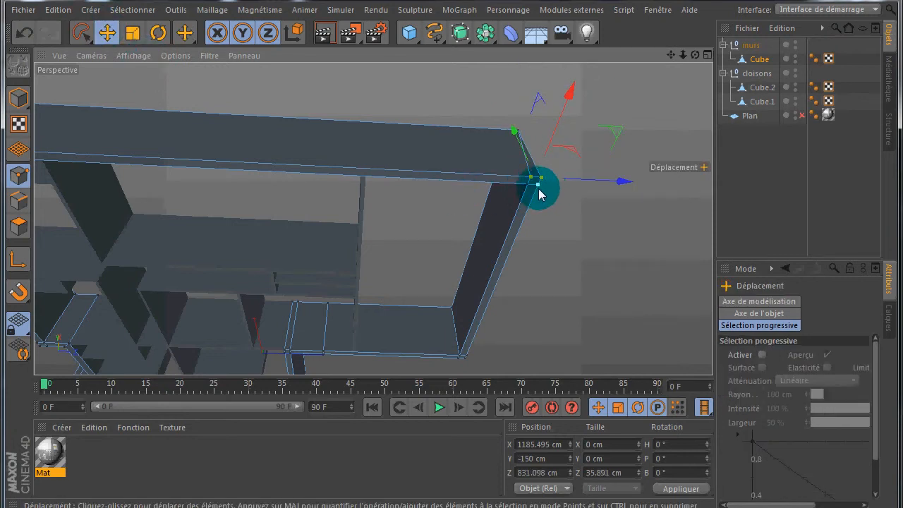
right_click(571, 206)
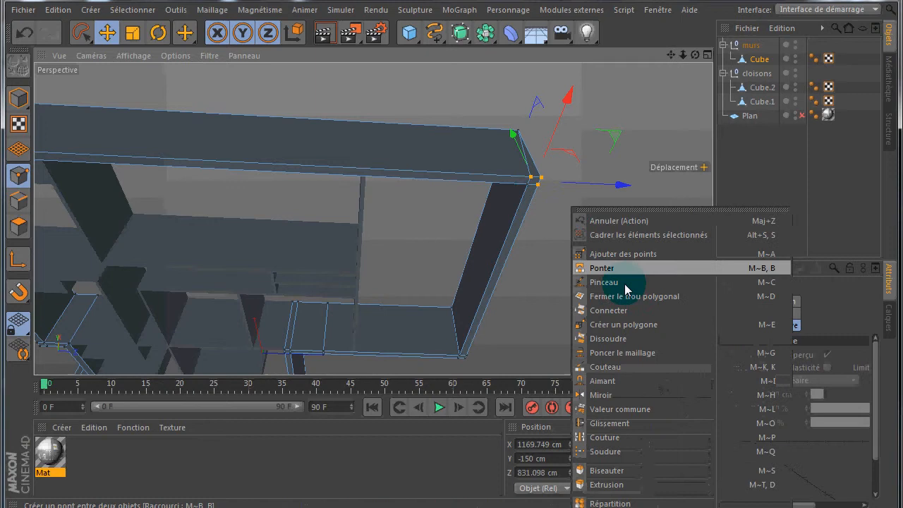
left_click(624, 452)
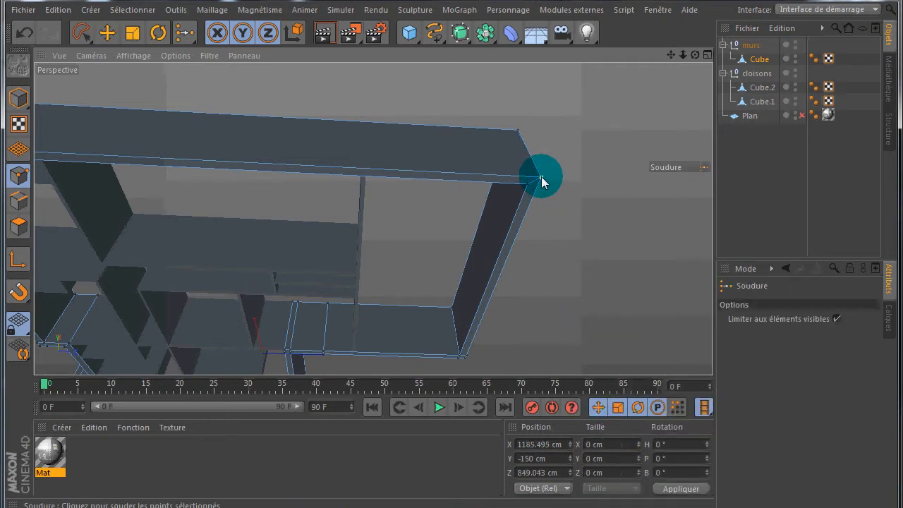
Examine the points of the partition objects Cube.2 and Cube.1 in the overall view, and reselect the outer walls object Cube
left_click(106, 32)
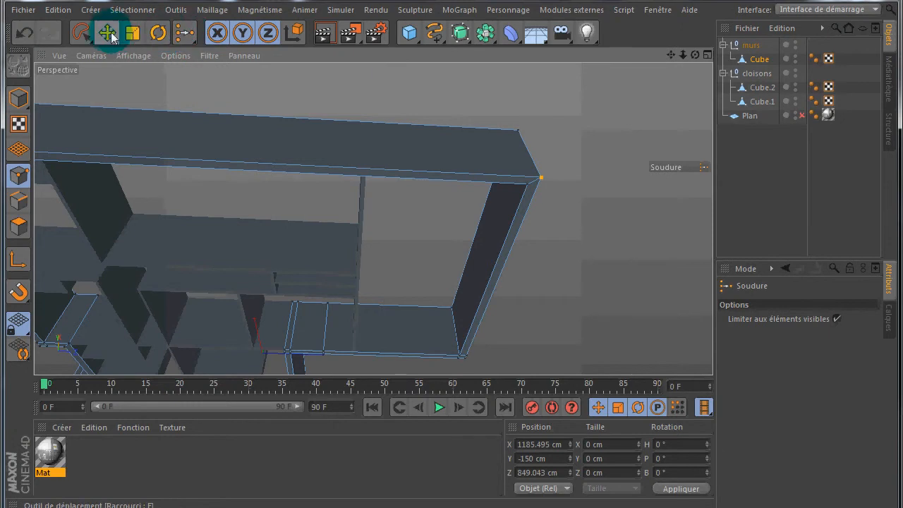
left_click_drag(452, 262, 452, 262)
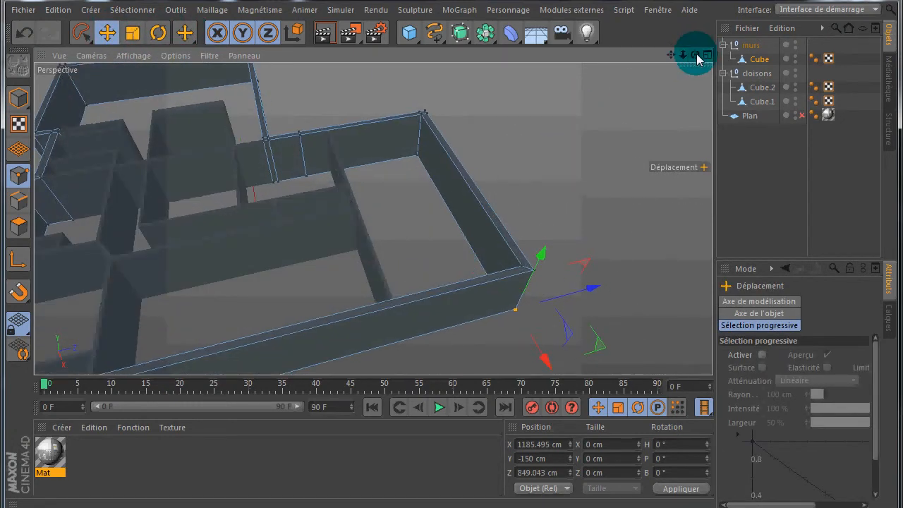
scroll(501, 177, "down", 3)
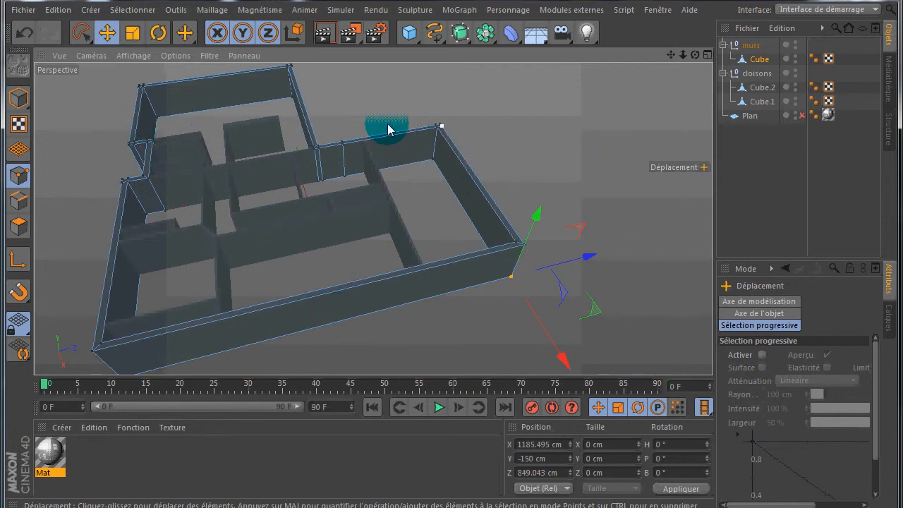
left_click(762, 88)
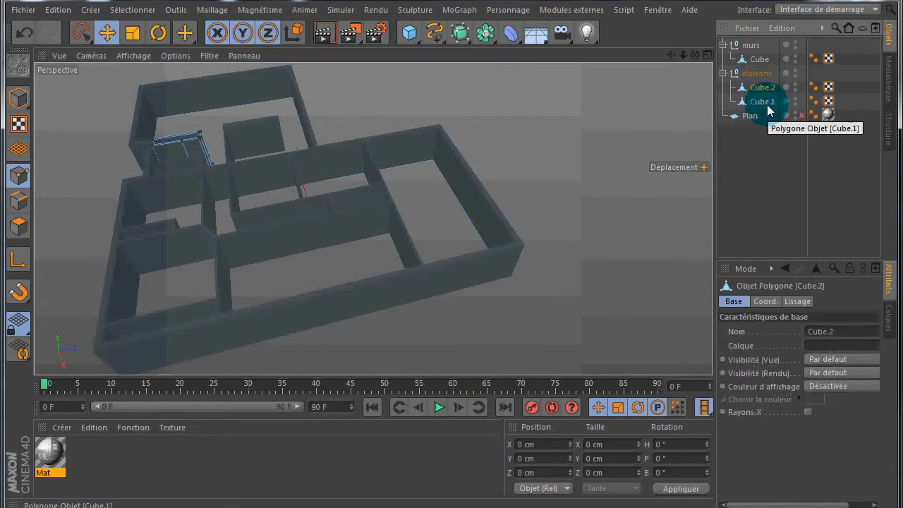
left_click(762, 102)
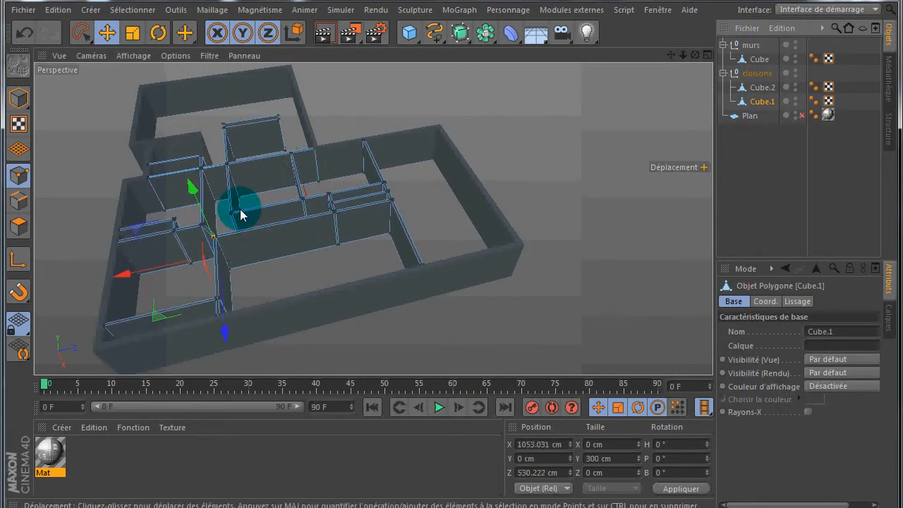
left_click(759, 59)
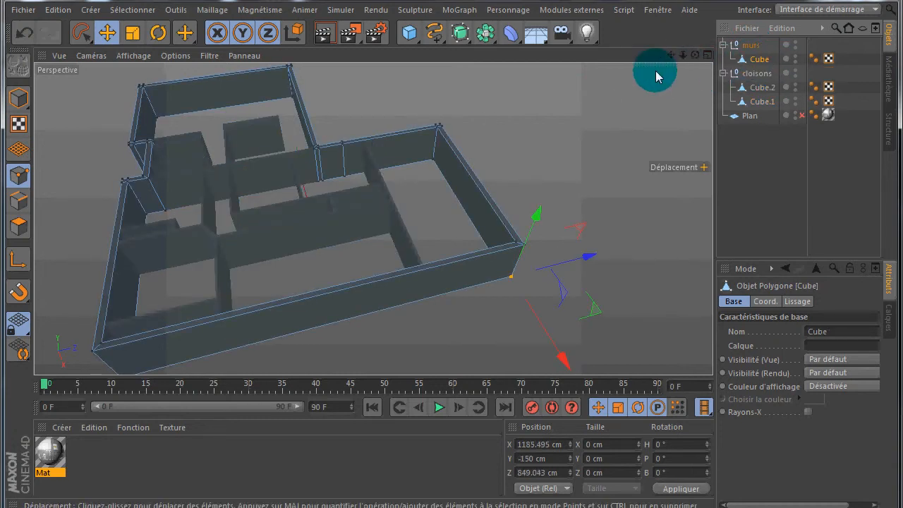
Put the outer walls object Cube in edge mode with the Move tool active
left_click(18, 202)
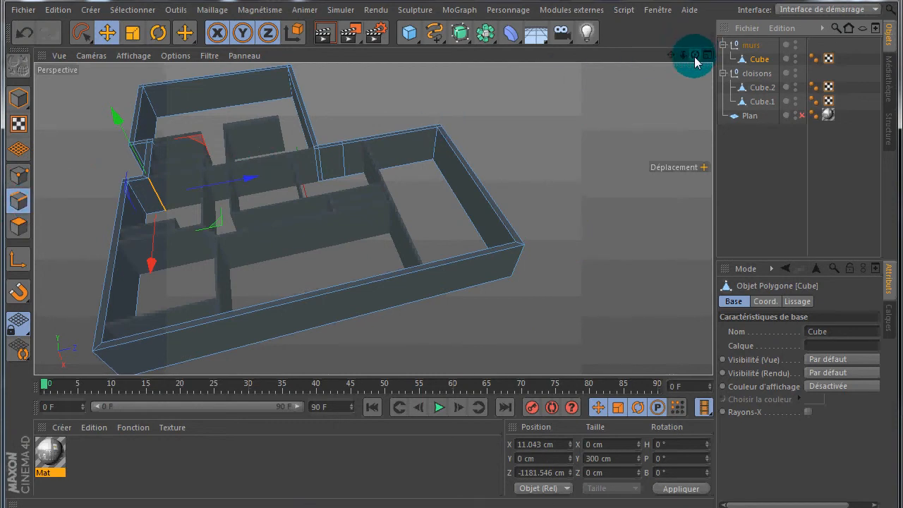
left_click_drag(695, 62, 411, 214)
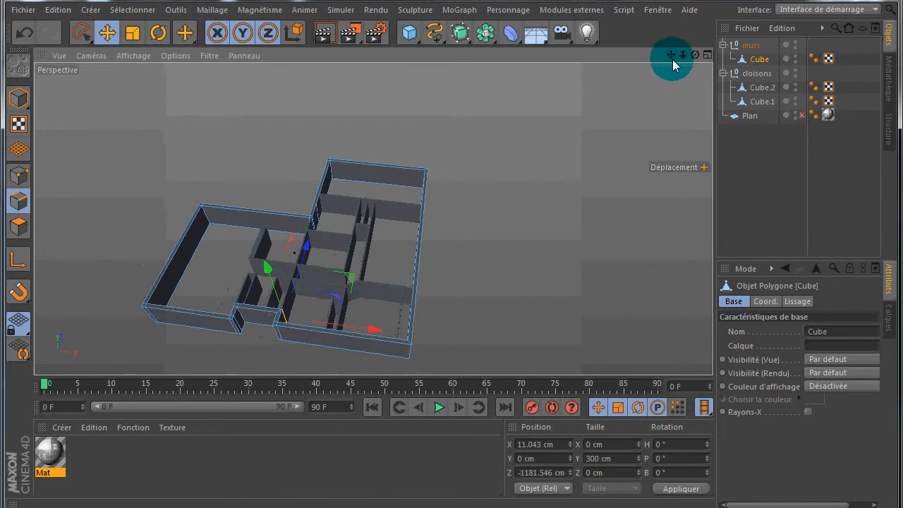
left_click_drag(671, 54, 429, 247)
left_click_drag(671, 59, 638, 63)
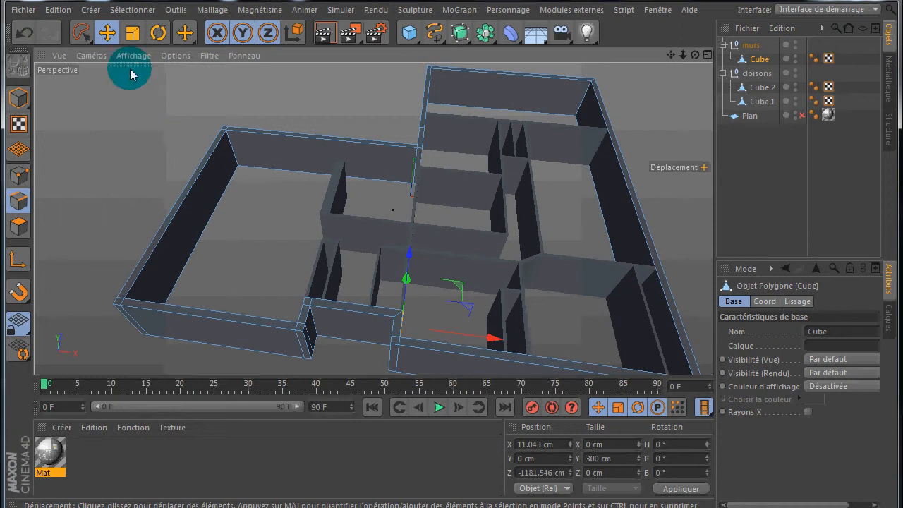
left_click(107, 34)
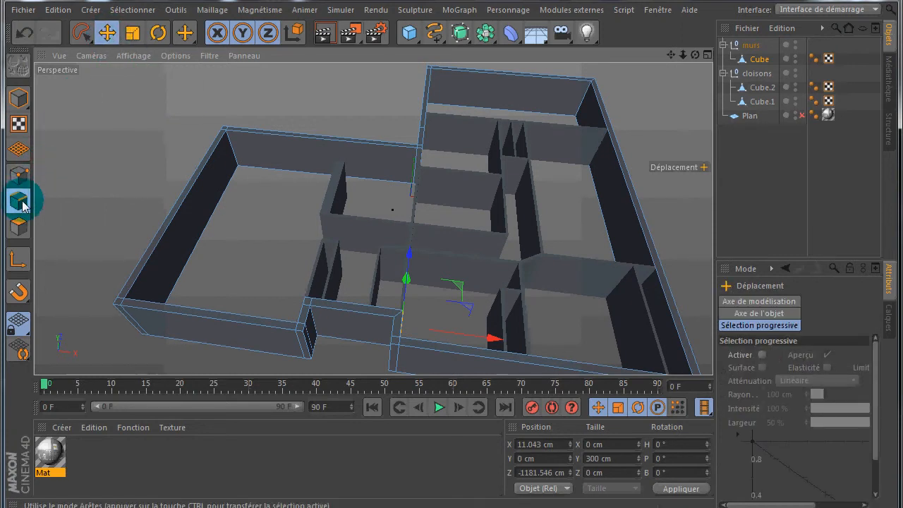
left_click(21, 202)
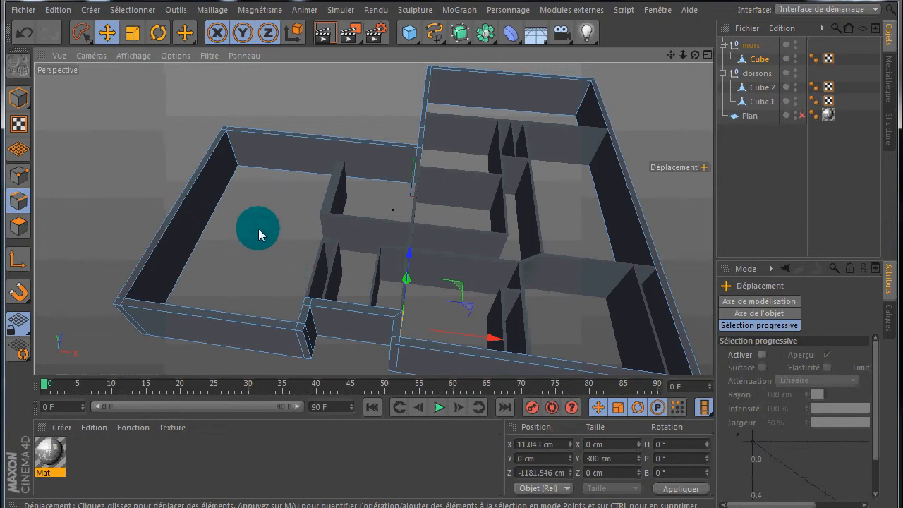
key("u")
key("l")
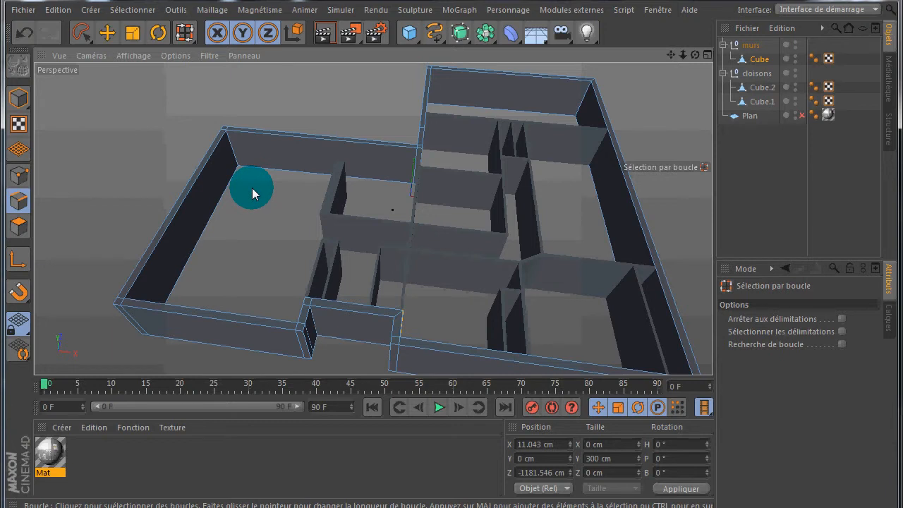
key("u")
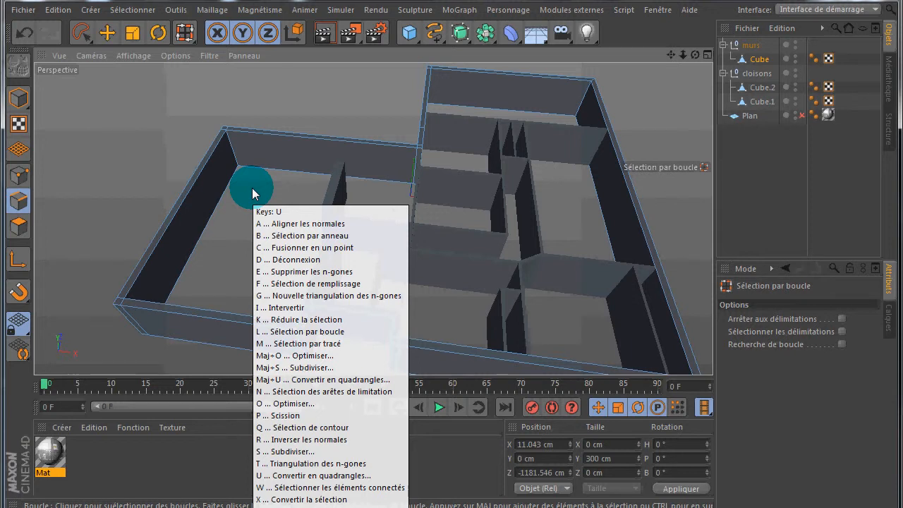
key("l")
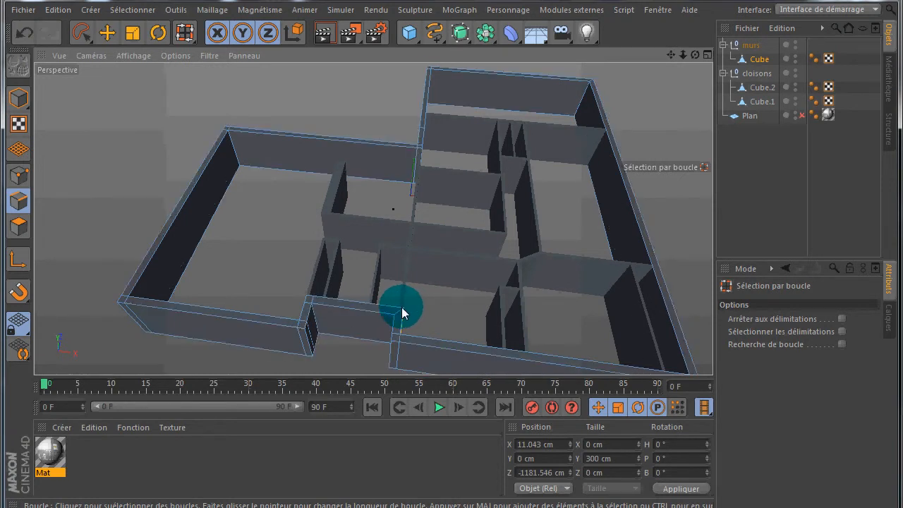
With the Move tool, select the walls' inner top edges along the wide wing, entrance porch, front wall and the short return at the inner corner
scroll(401, 311, "up", 3)
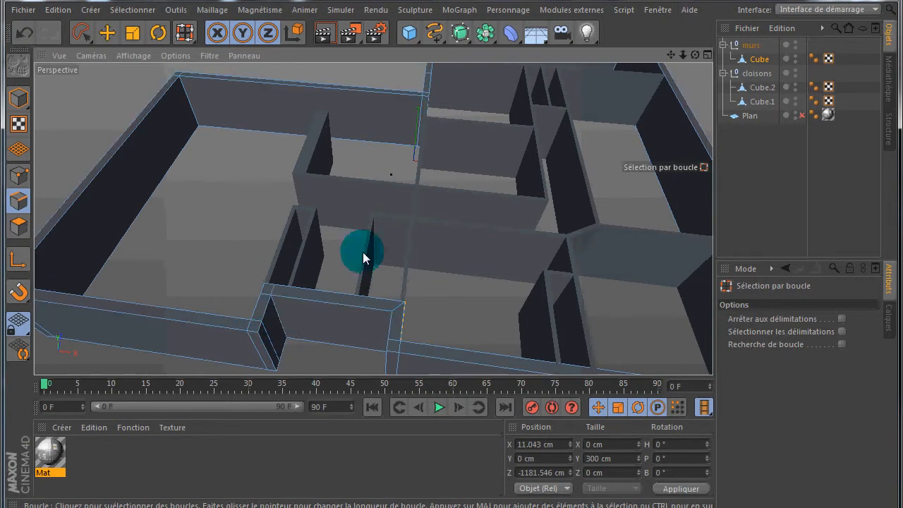
left_click(107, 32)
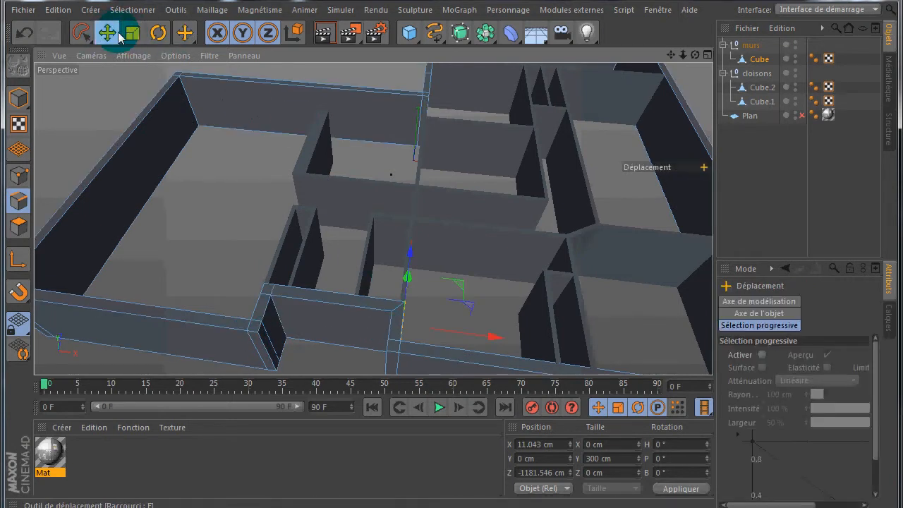
left_click(230, 85)
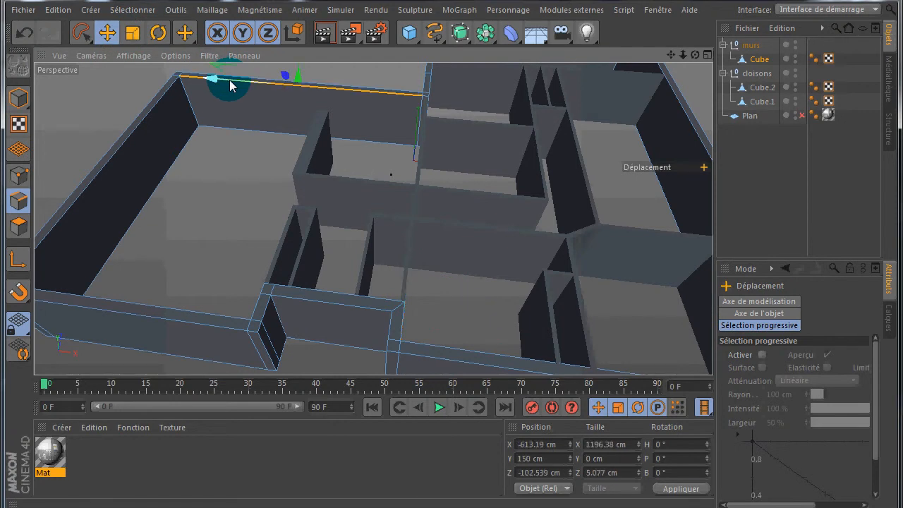
left_click(160, 102, "shift")
left_click(141, 309, "shift")
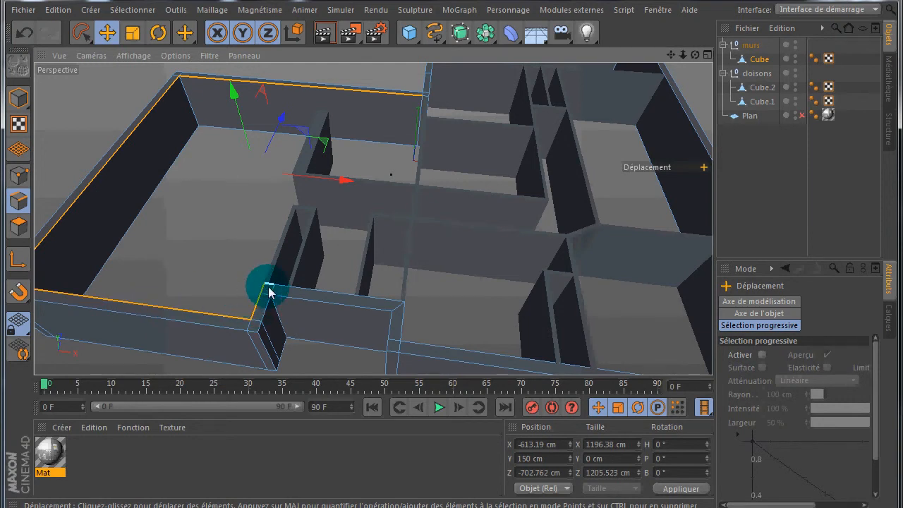
left_click(397, 300, "shift")
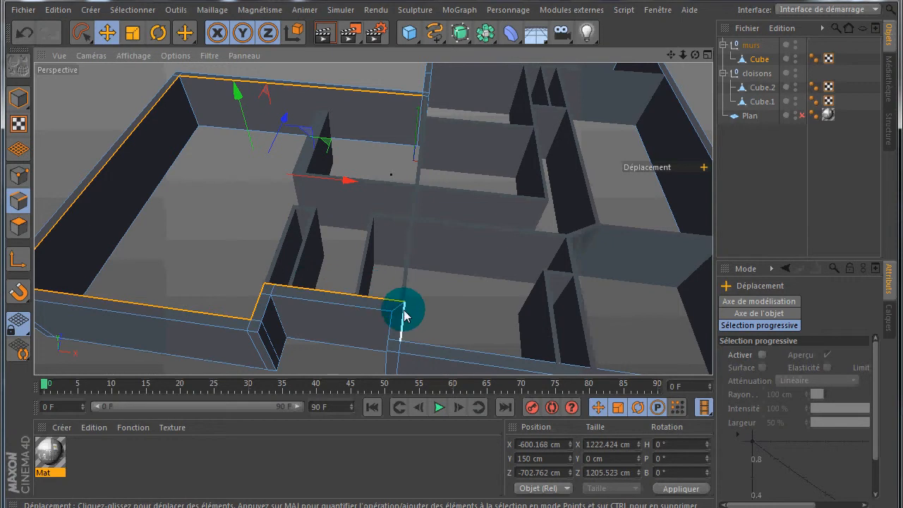
left_click(413, 344, "shift")
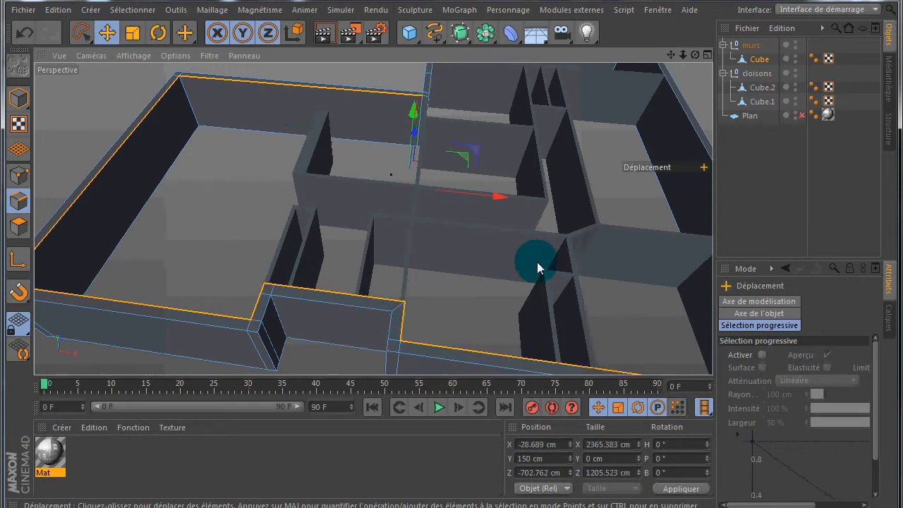
left_click(431, 86, "shift")
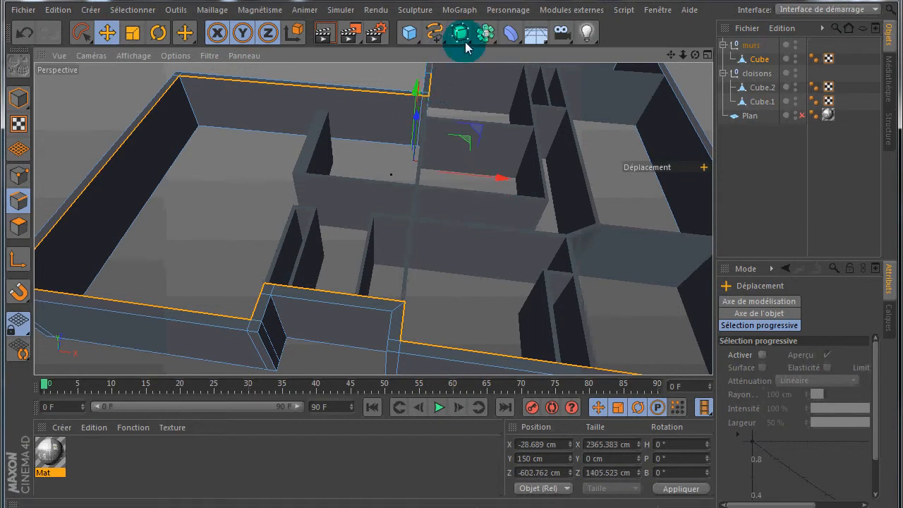
Add the inner top edges of the narrow rear wing and the long side wall to complete the closed inner outline
left_click_drag(671, 54, 452, 263)
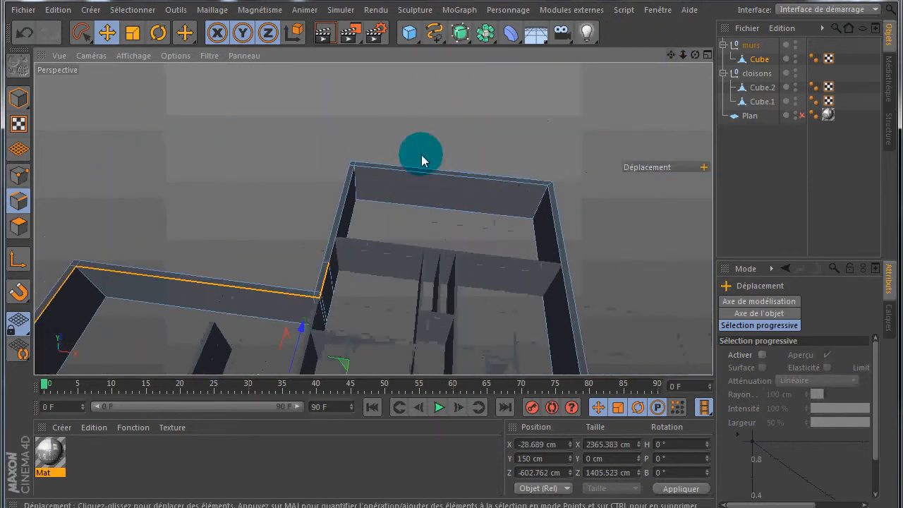
left_click(331, 244, "shift")
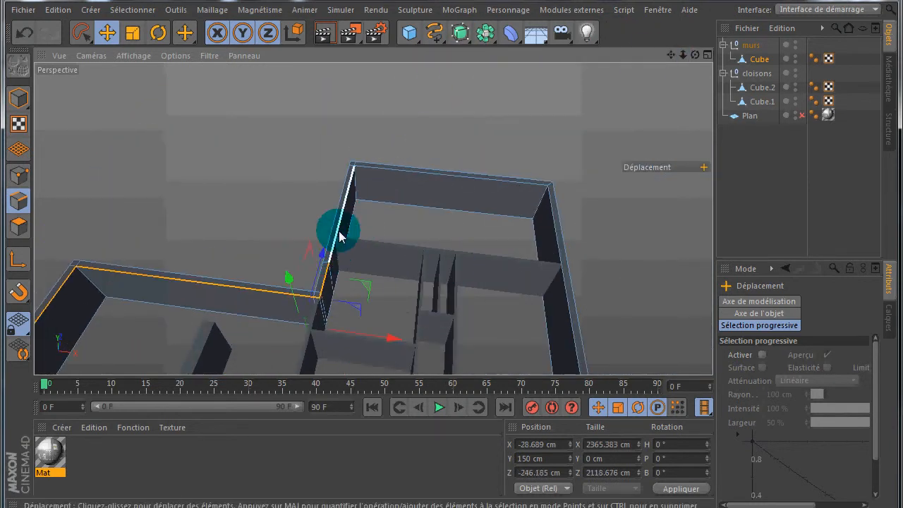
left_click(374, 168, "shift")
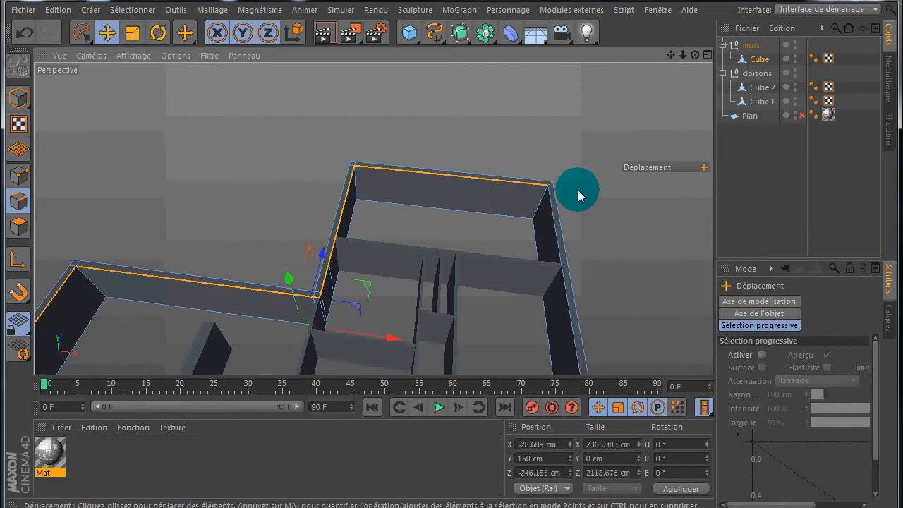
left_click(553, 219, "shift")
left_click_drag(671, 56, 452, 261)
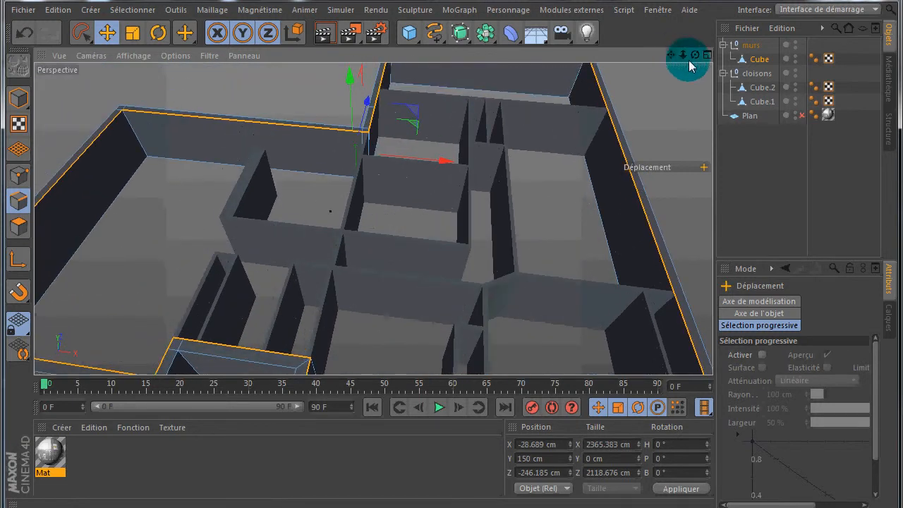
left_click_drag(639, 116, 649, 89)
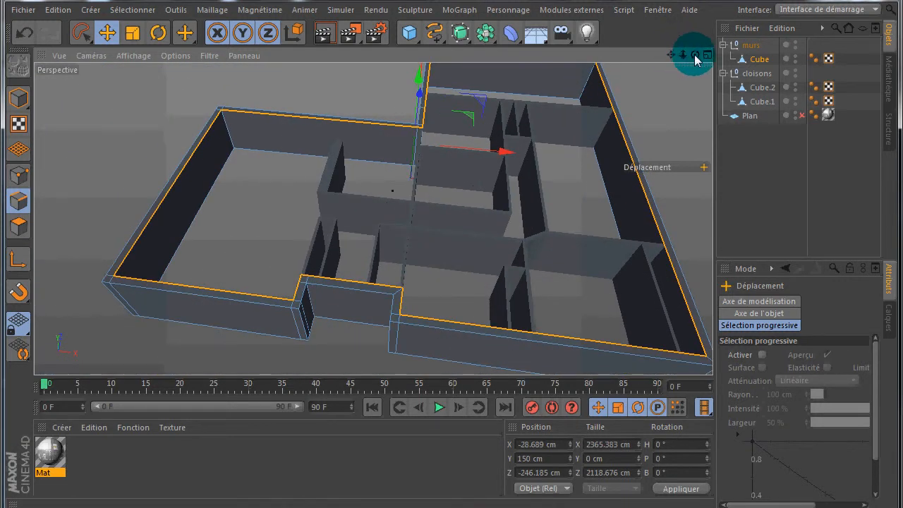
Convert the selected inner top edges to a spline and return to object mode
left_click_drag(695, 54, 452, 261)
left_click_drag(672, 55, 451, 261)
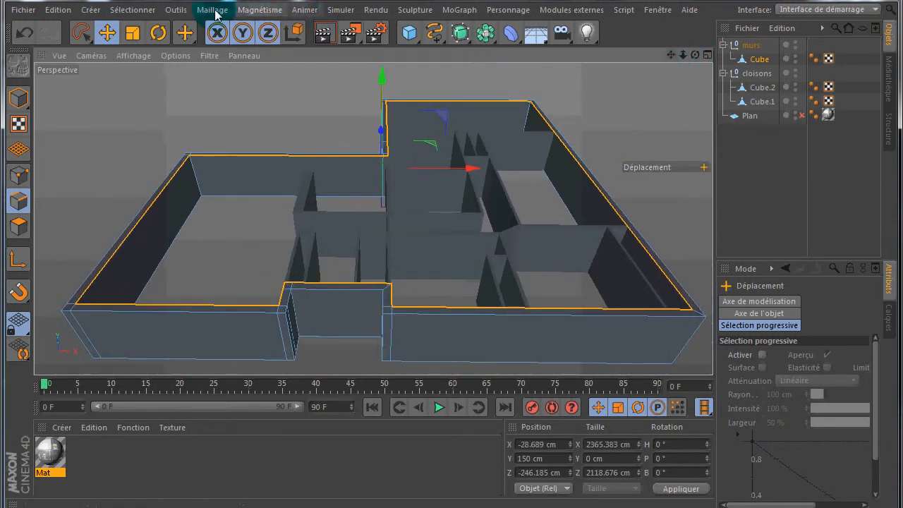
left_click(175, 11)
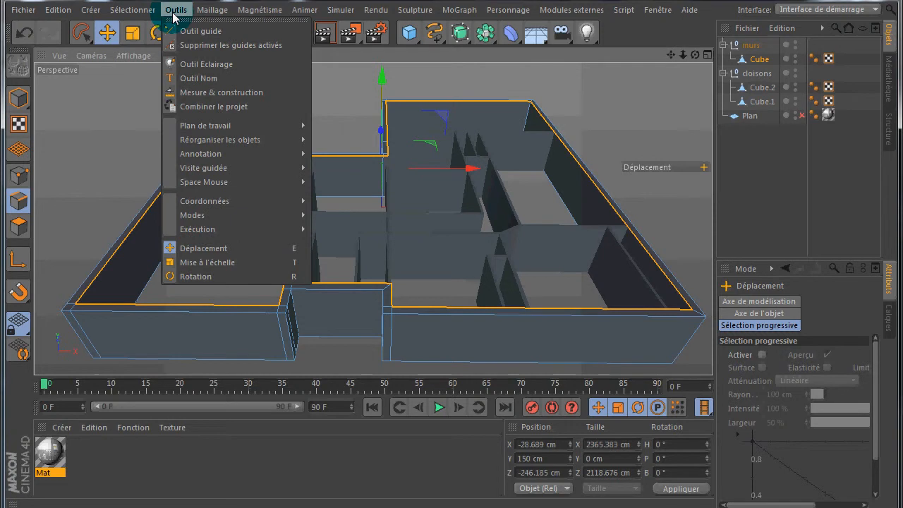
mouse_move(209, 13)
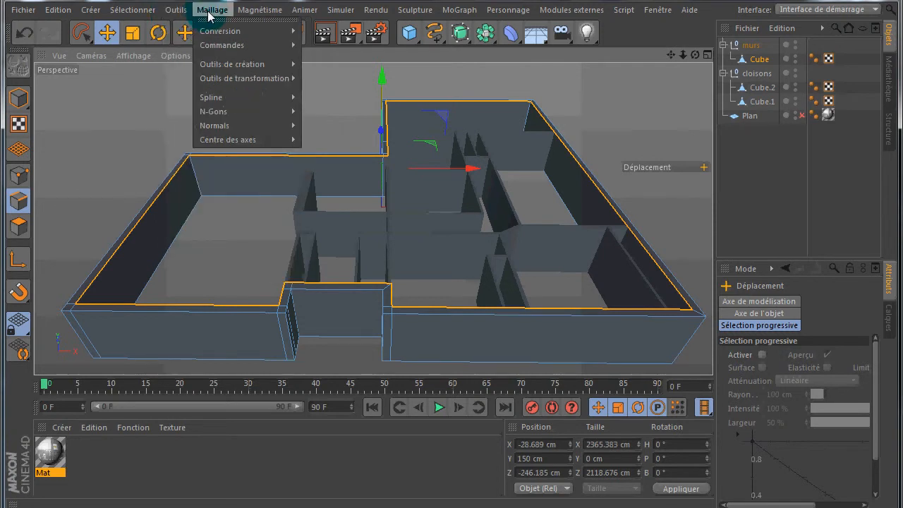
left_click(223, 44)
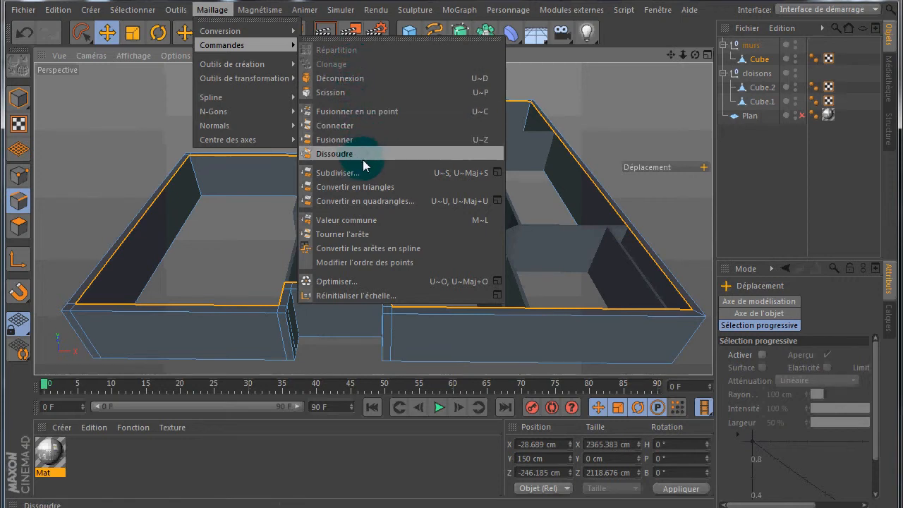
left_click(393, 255)
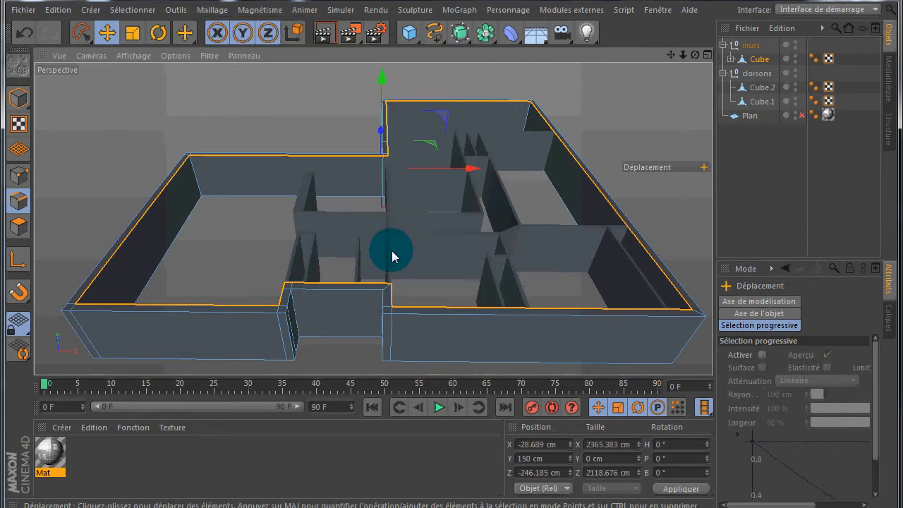
left_click(21, 103)
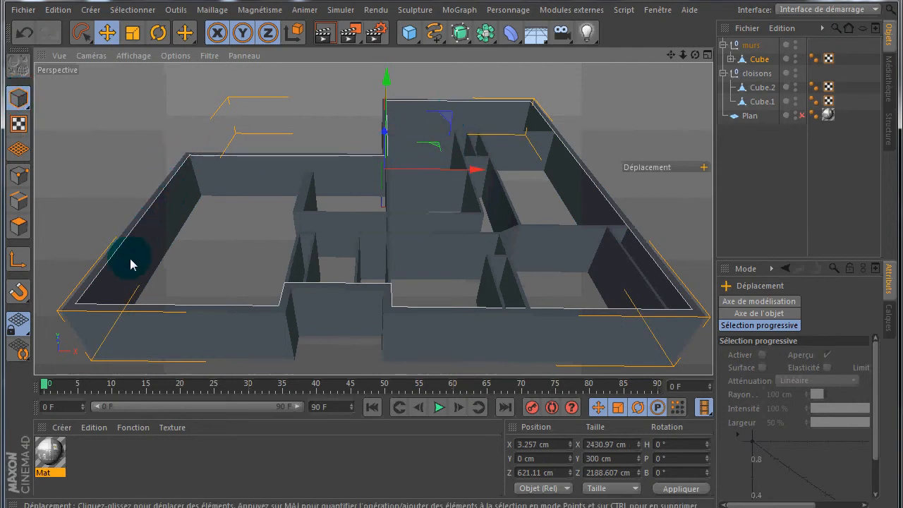
Try moving the outer walls object Cube to Y -50 cm
left_click(542, 460)
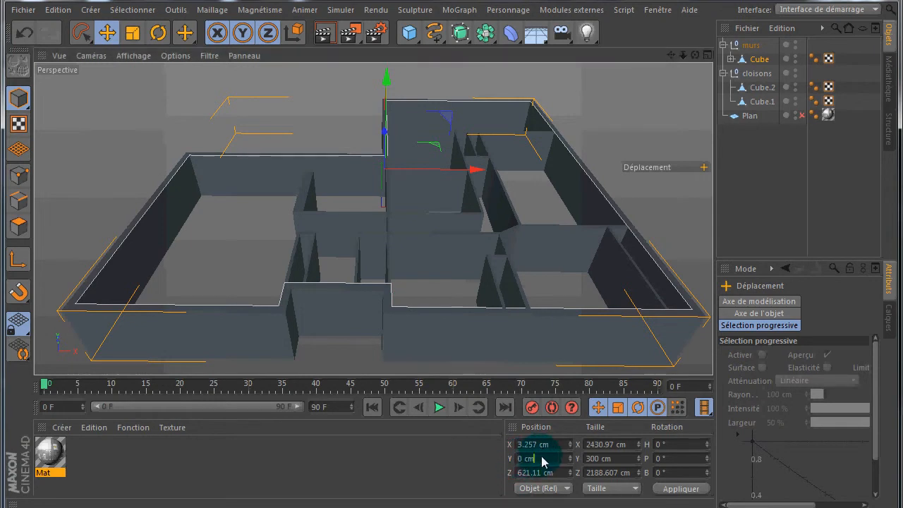
left_click_drag(542, 460, 481, 460)
key("BackSpace")
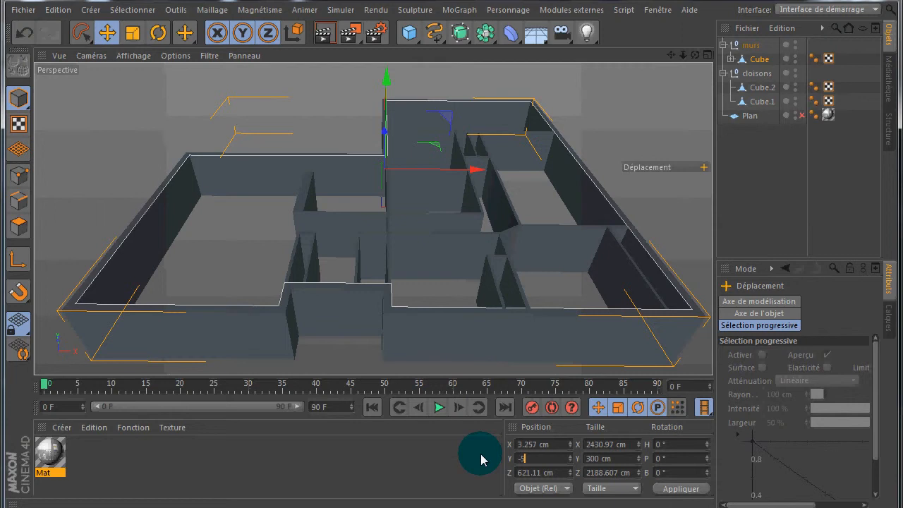
type("-50")
key("Return")
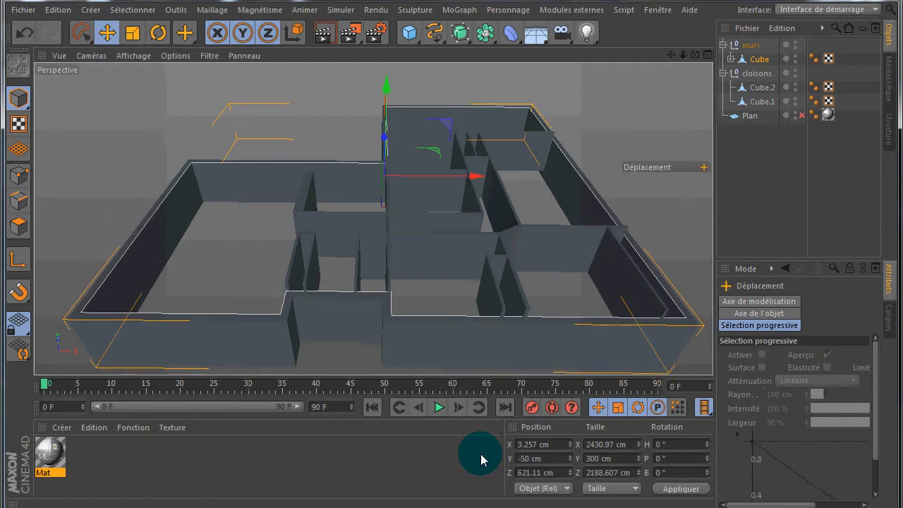
Undo the accidental deletion of the material Mat and the vertical move of the outer walls
key("Delete")
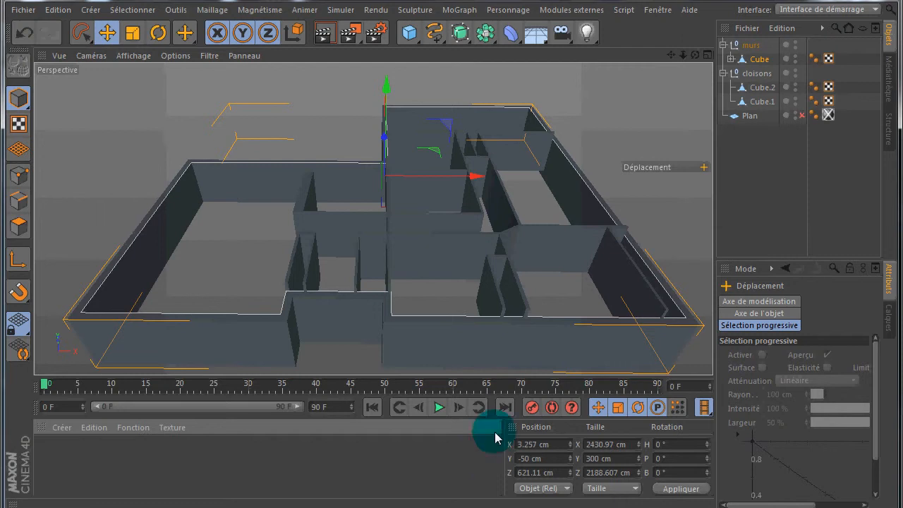
left_click(22, 32)
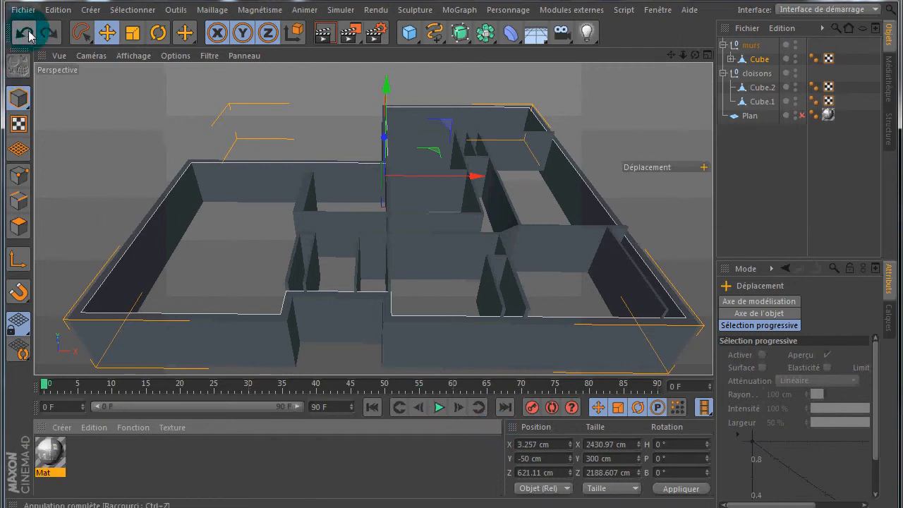
left_click(24, 33)
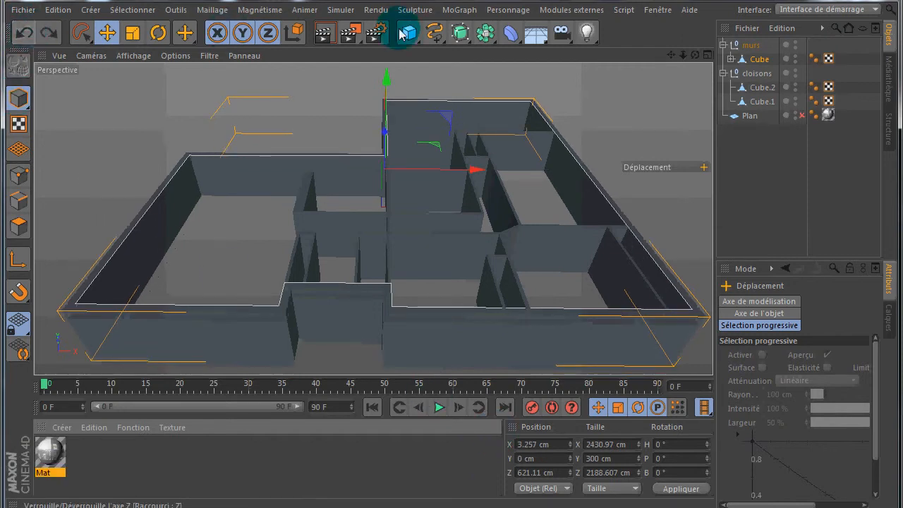
Set the Y position of Cube.Spline, nested under the outer walls object Cube, to -50 cm
left_click(731, 59)
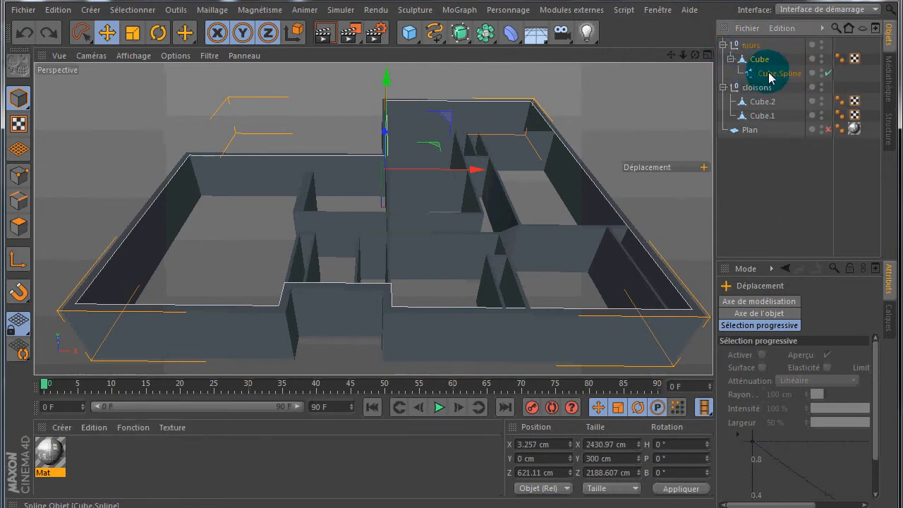
left_click(765, 73)
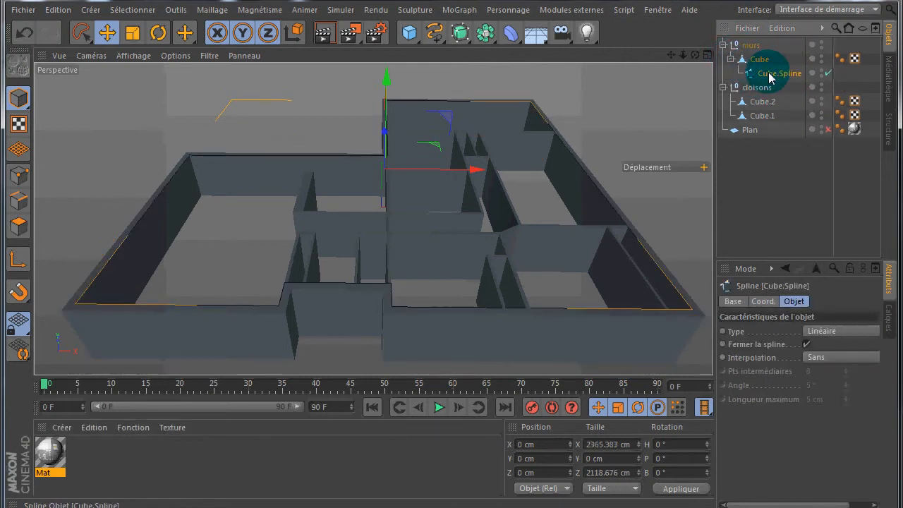
double_click(520, 459)
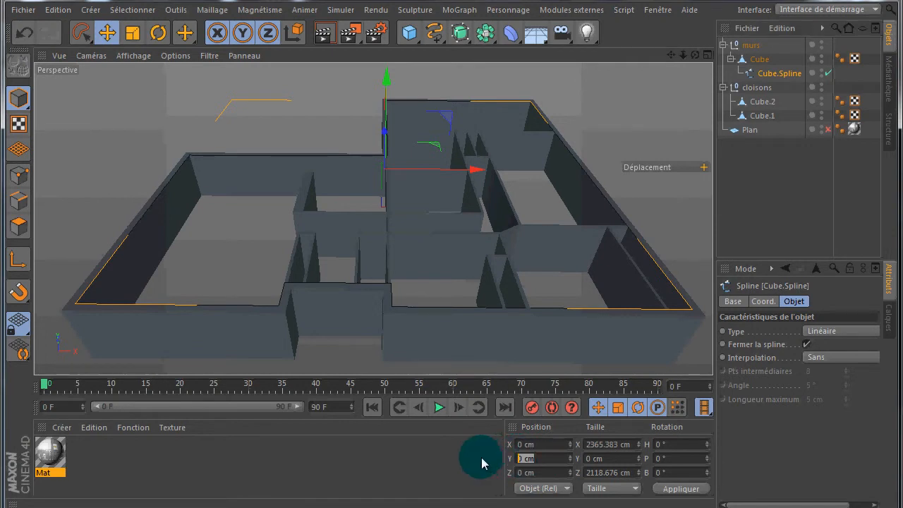
key("BackSpace")
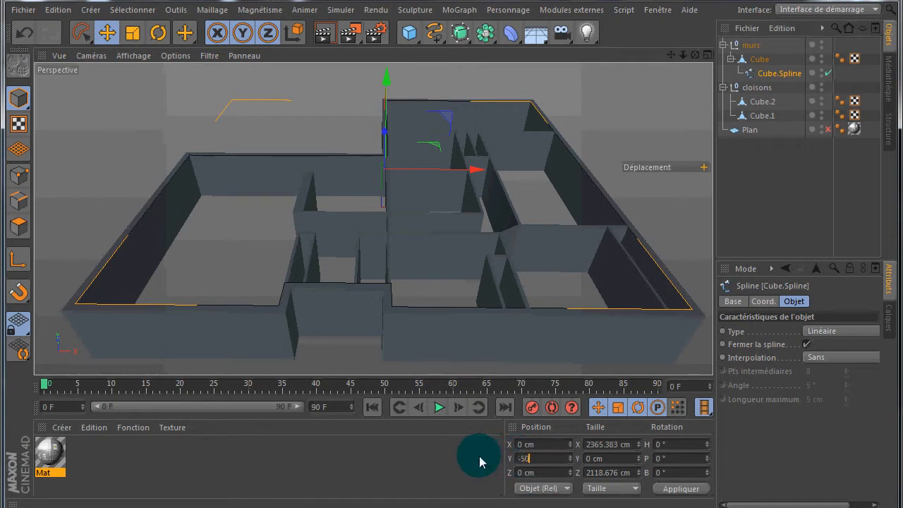
type("-50")
key("Return")
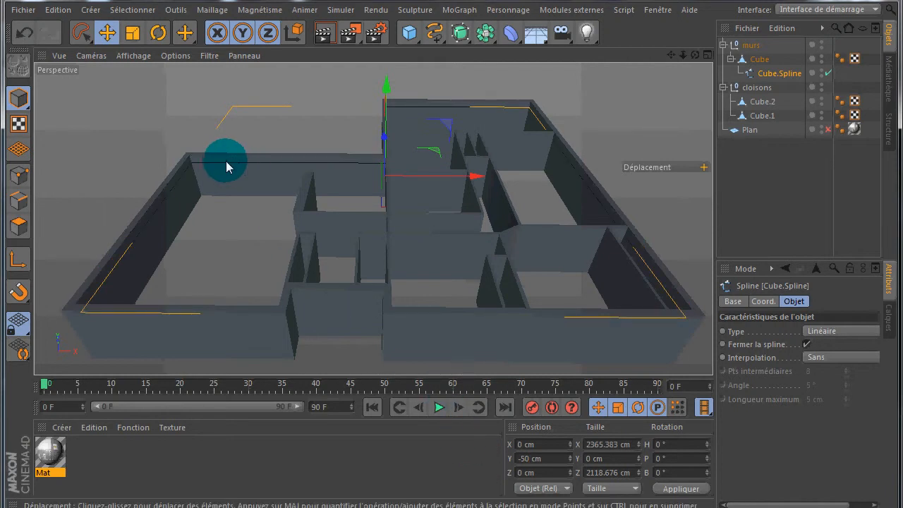
Create an Extrusion NURBS object and set its extrusion movement to 0, 50 and 0 cm in X, Y and Z
left_click(460, 32)
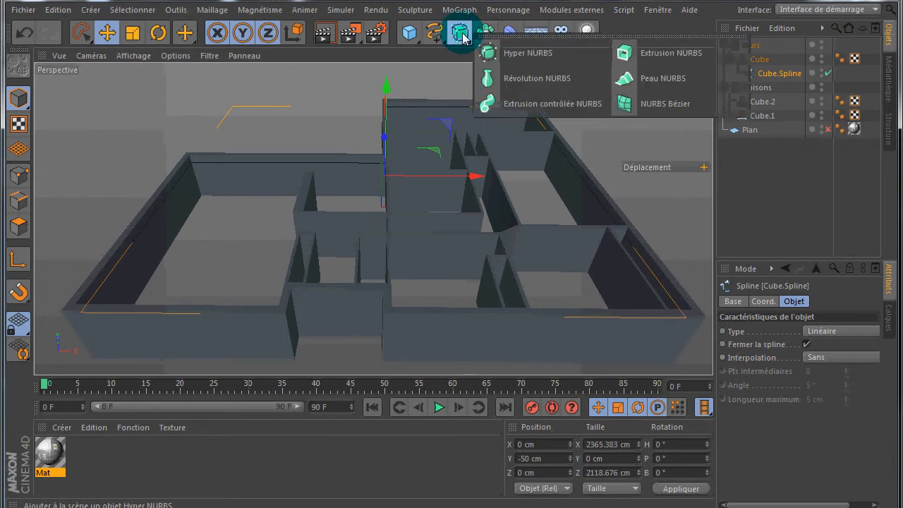
left_click(674, 53)
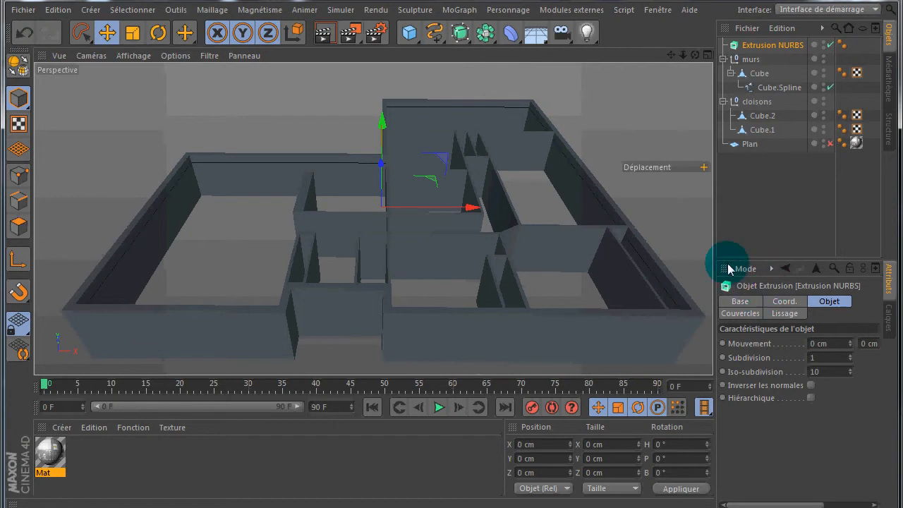
left_click_drag(715, 238, 614, 238)
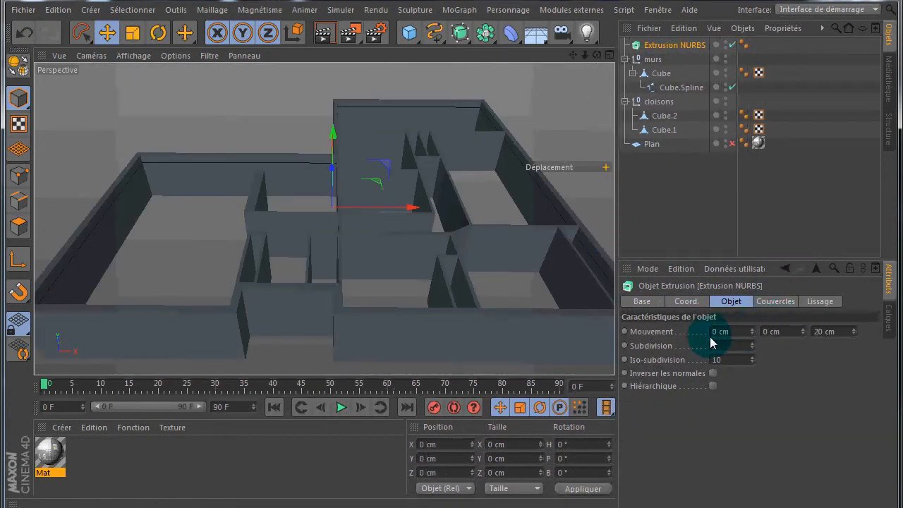
left_click(780, 302)
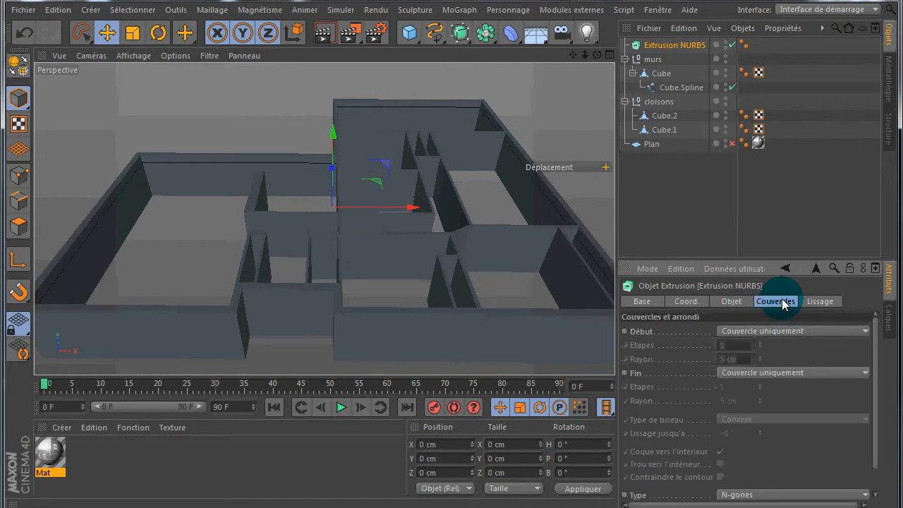
left_click(695, 302)
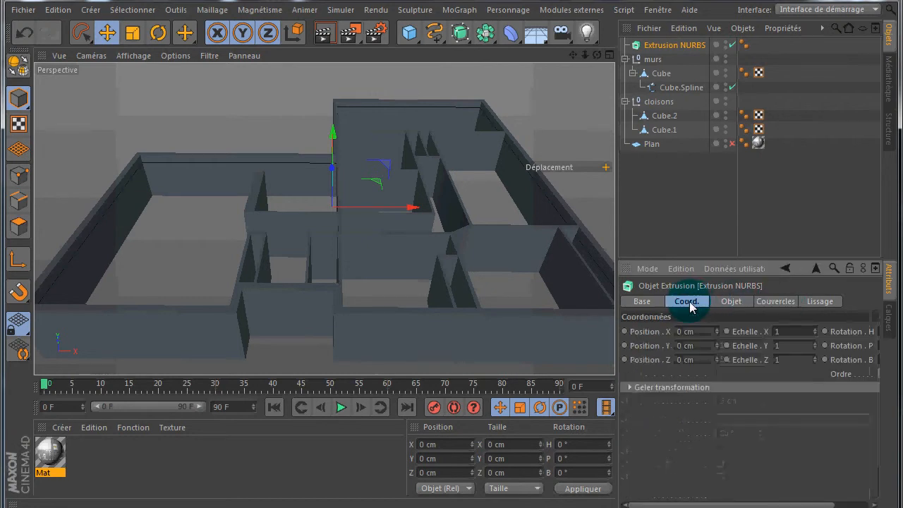
left_click(732, 302)
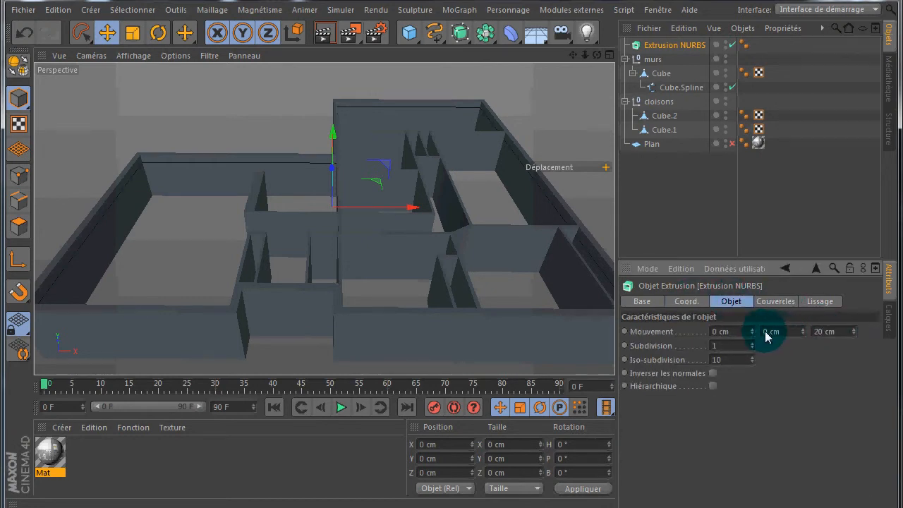
type("5")
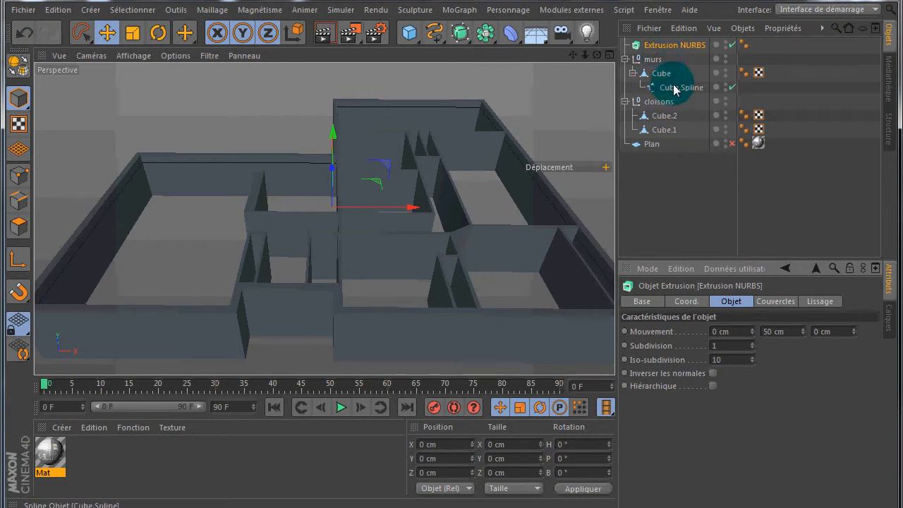
Make Cube.Spline a child of the Extrusion NURBS and hide the murs group in the viewport
left_click_drag(677, 87, 679, 47)
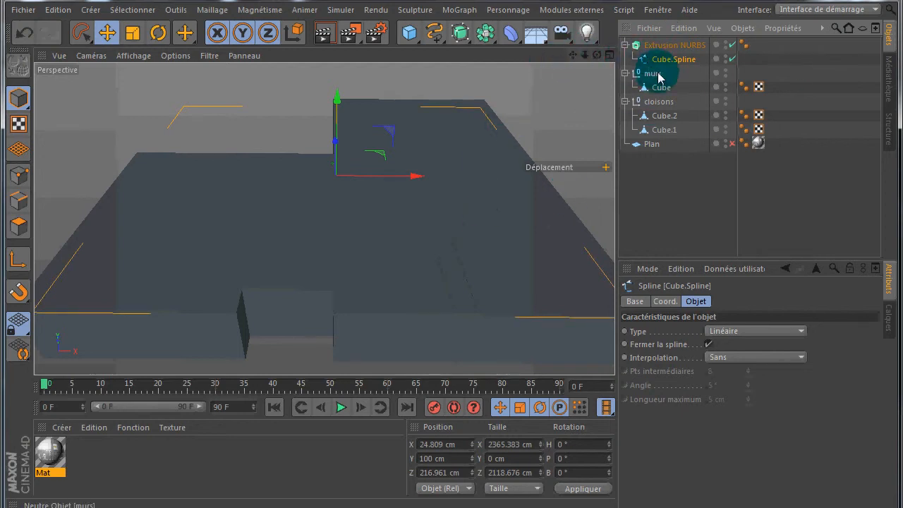
left_click(726, 71)
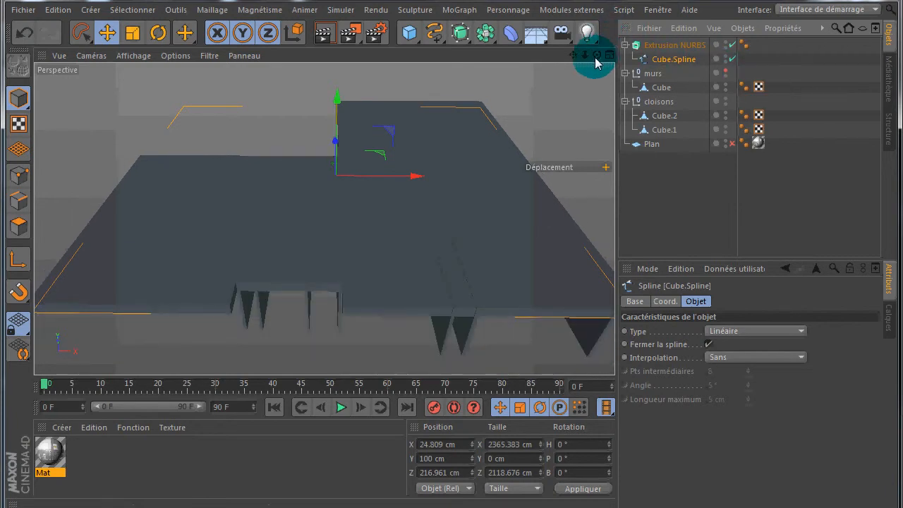
left_click_drag(597, 60, 456, 263)
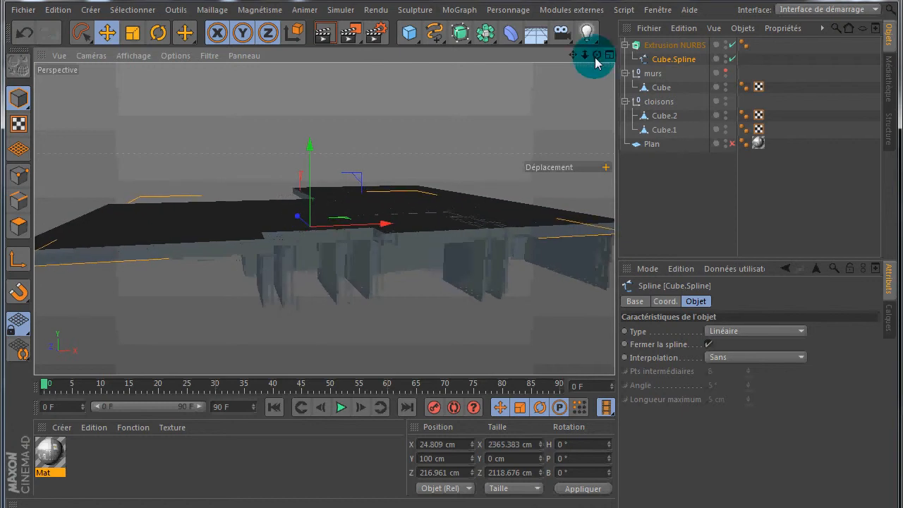
Duplicate the Extrusion NURBS together with its spline, keeping the original extrusion enabled
left_click(625, 45)
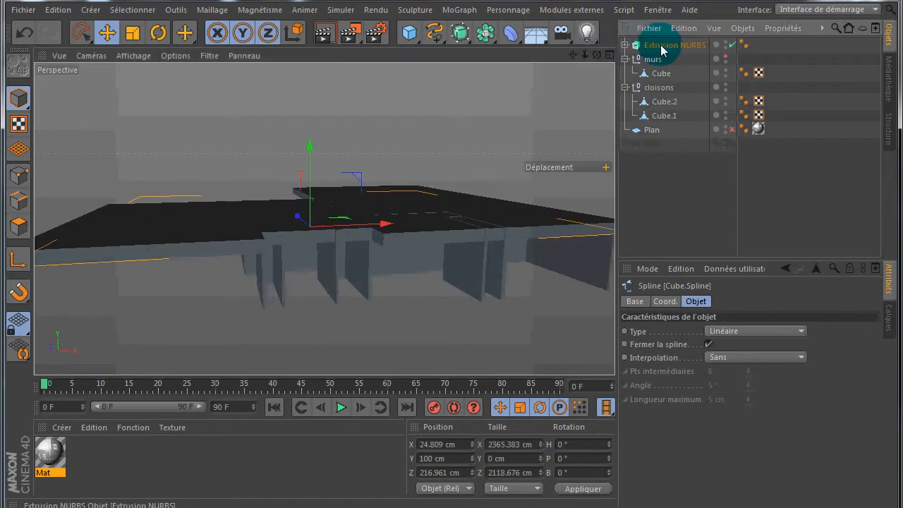
left_click(670, 45)
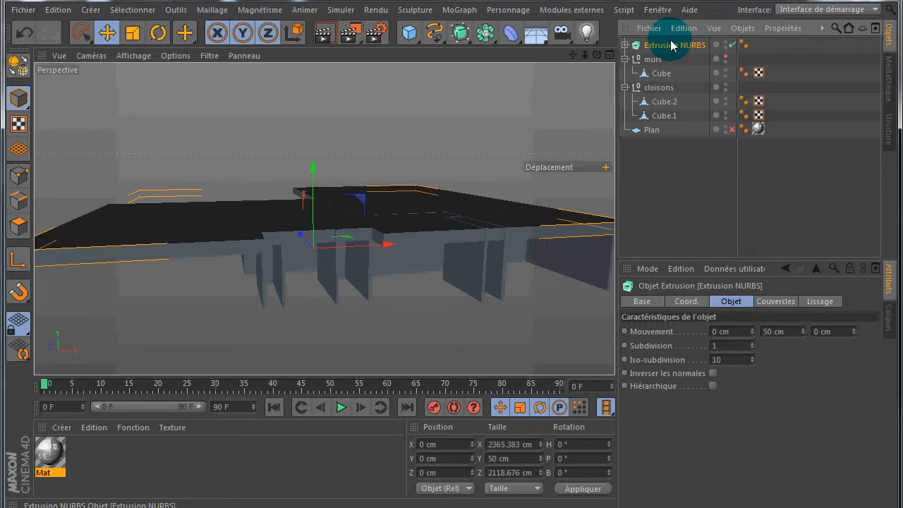
key("ctrl+c")
key("ctrl+v")
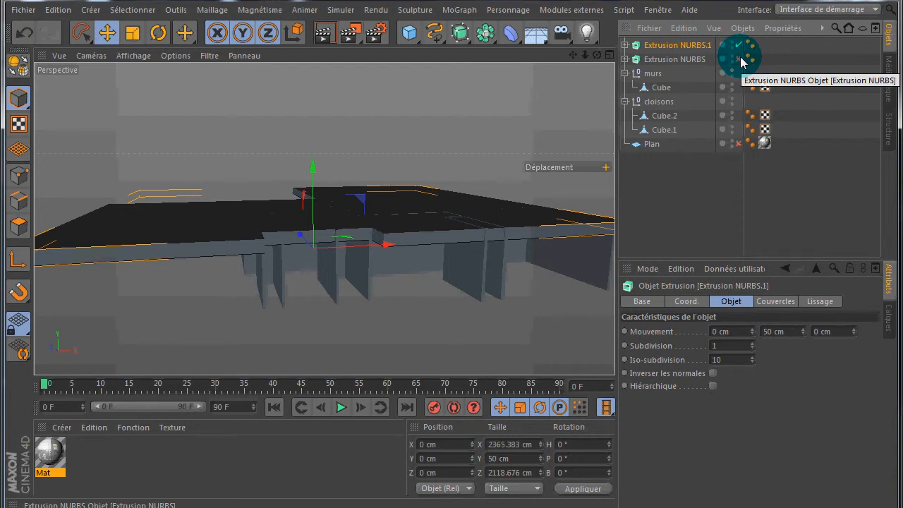
left_click(739, 59)
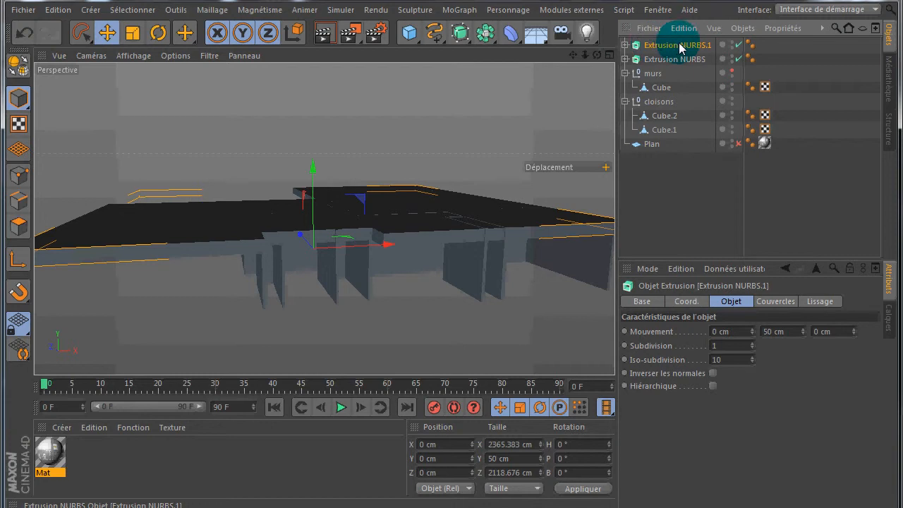
Set the Y extrusion movement of the duplicate Extrusion NURBS.1 to 1 cm
left_click(625, 46)
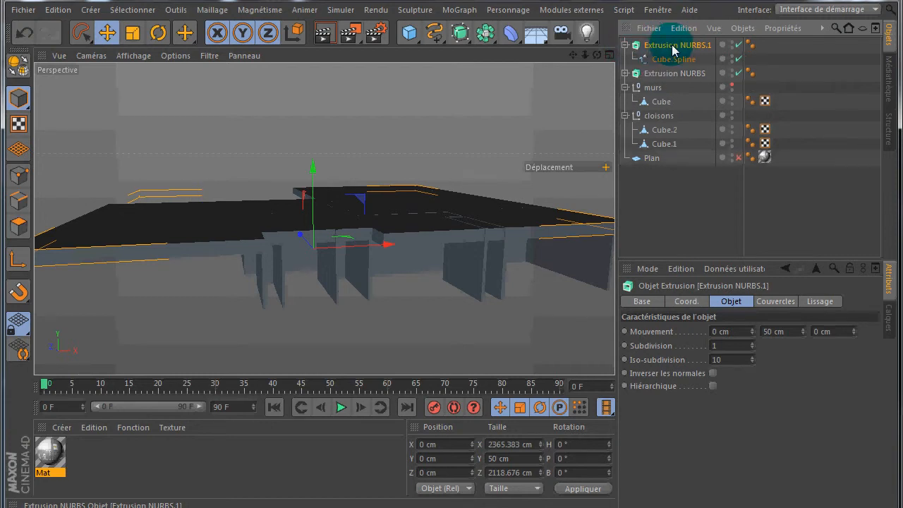
double_click(762, 335)
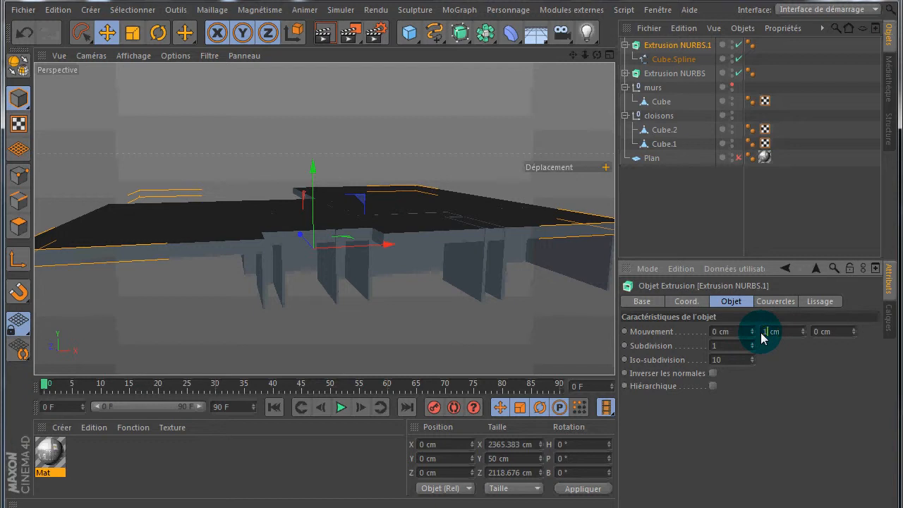
type("1")
key("Return")
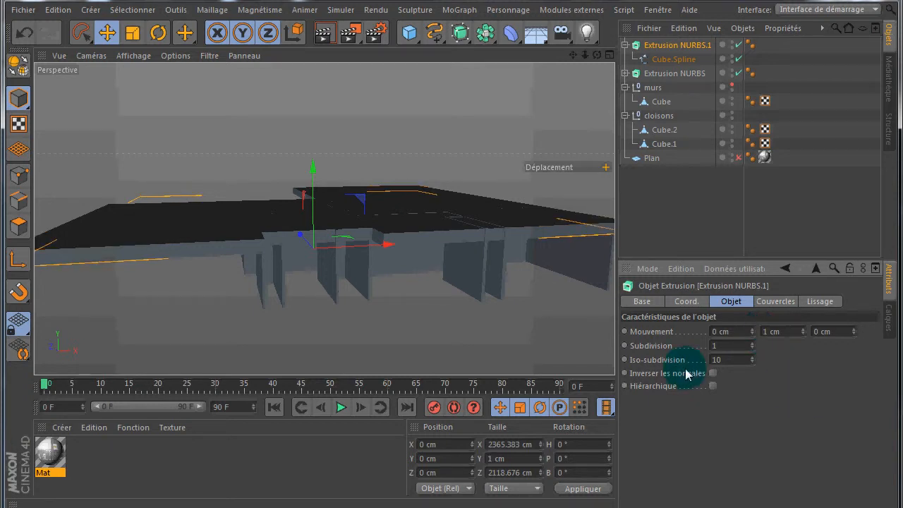
Try moving the Cube.Spline of Extrusion NURBS.1 to Y -250 cm and undo the move
left_click(669, 60)
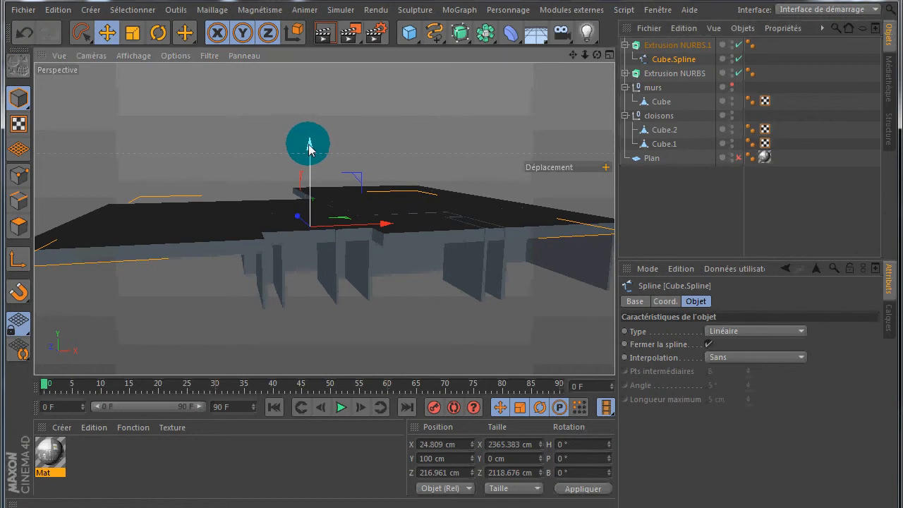
left_click_drag(311, 154, 296, 146)
left_click(23, 33)
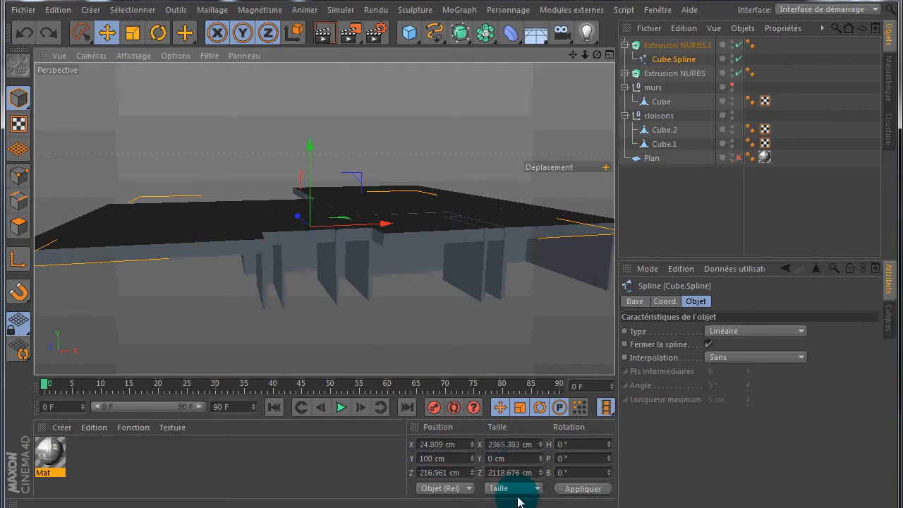
left_click_drag(433, 459, 413, 462)
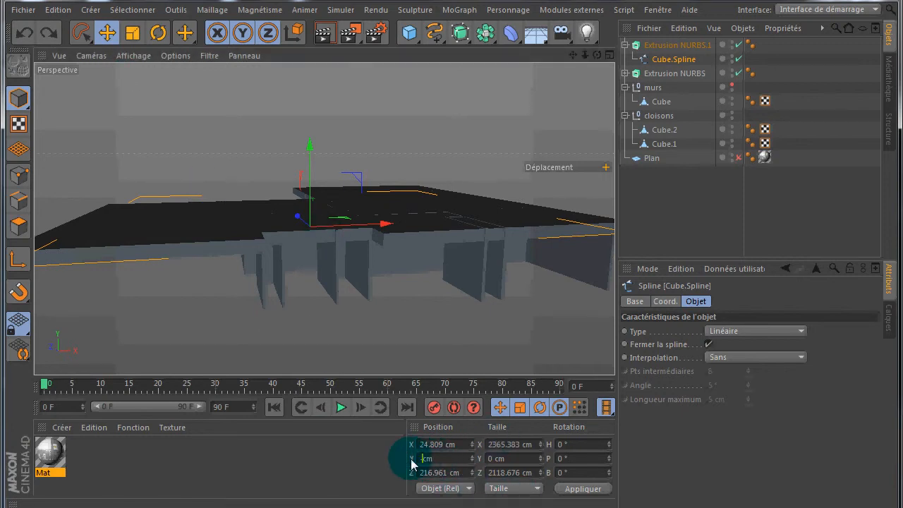
key("Return")
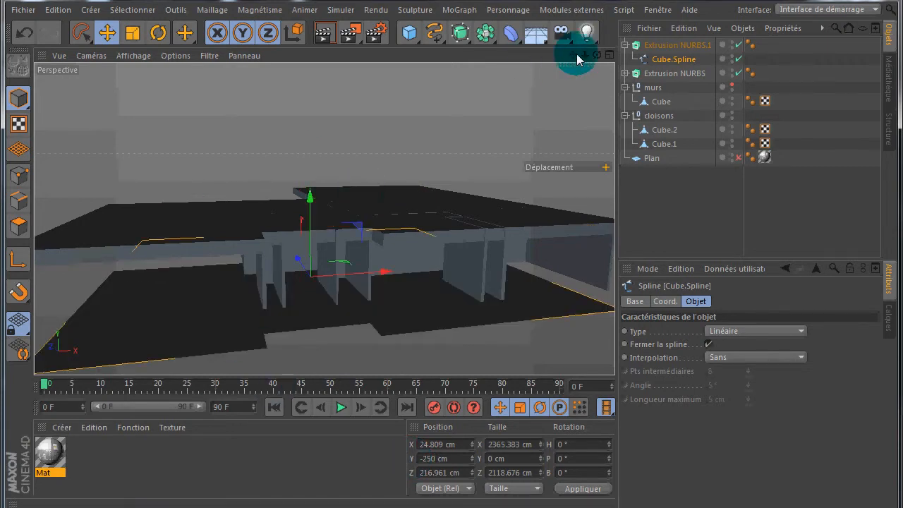
left_click_drag(597, 56, 452, 261)
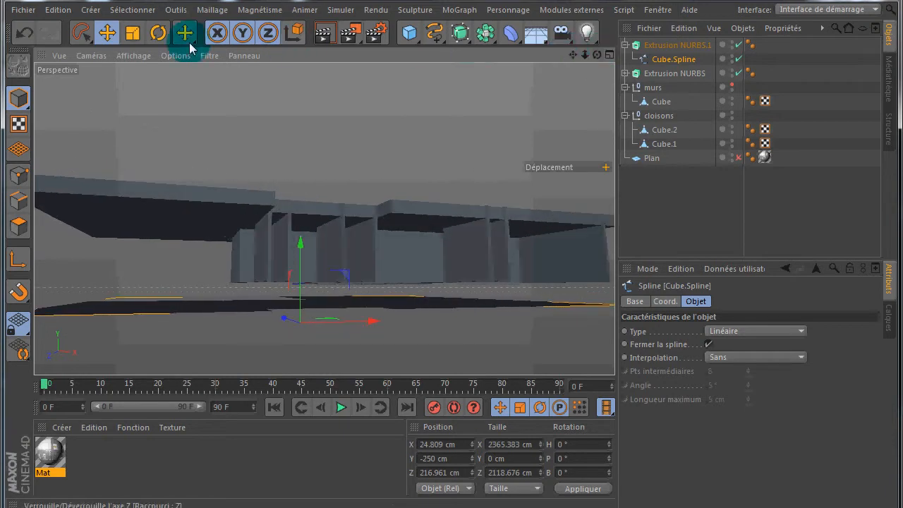
left_click(24, 33)
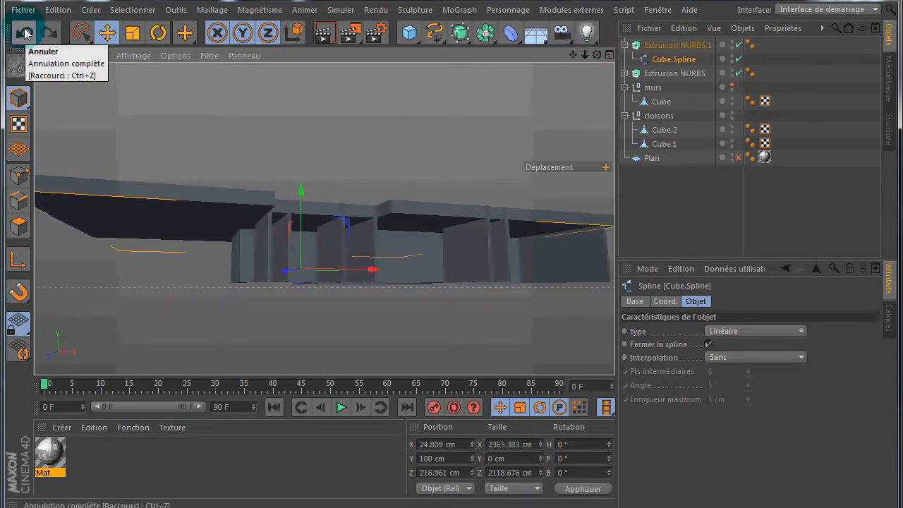
Lower the Cube.Spline of Extrusion NURBS.1 along Y to about -155 cm, near the base of the partitions
left_click_drag(597, 54, 452, 261)
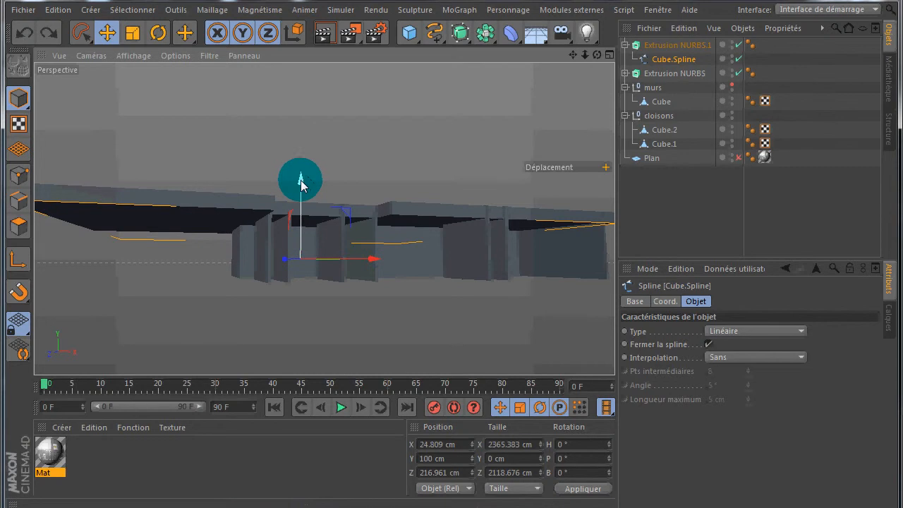
left_click_drag(301, 178, 293, 299)
Show the front view at full size with Gouraud shading and lines
middle_click(467, 177)
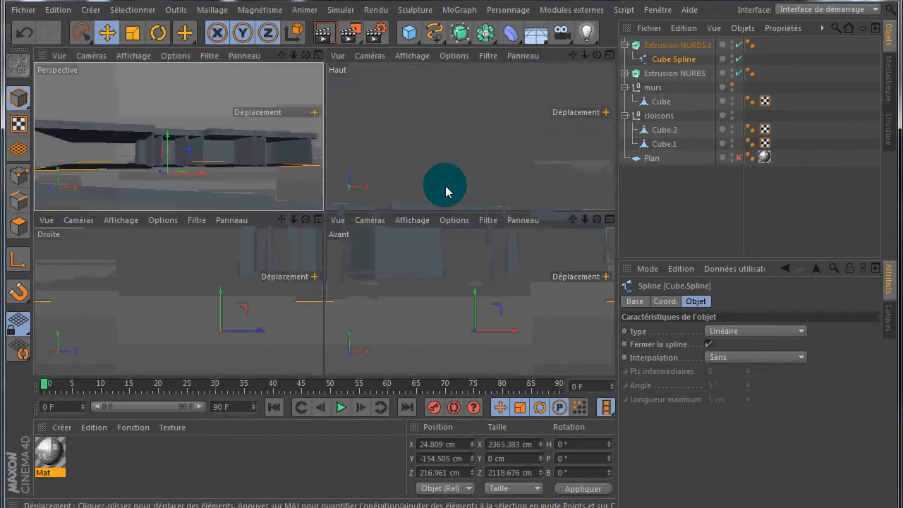
middle_click(395, 313)
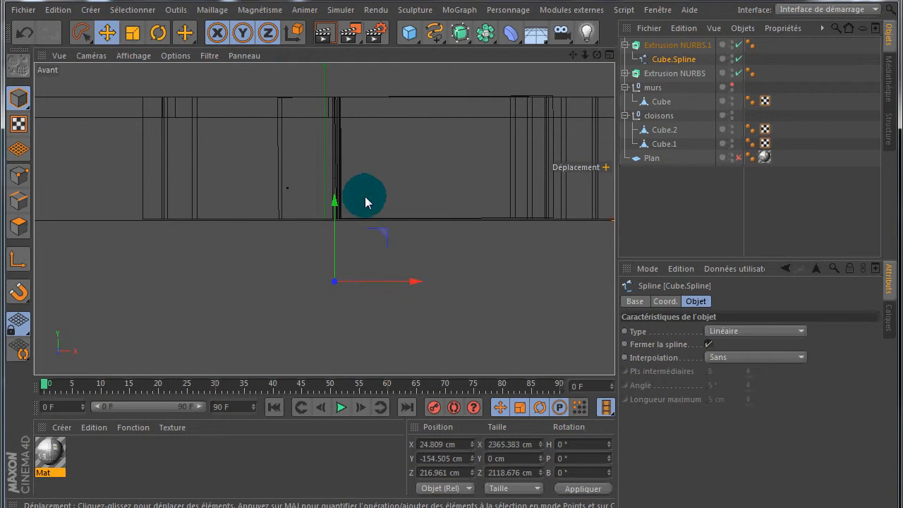
left_click(133, 55)
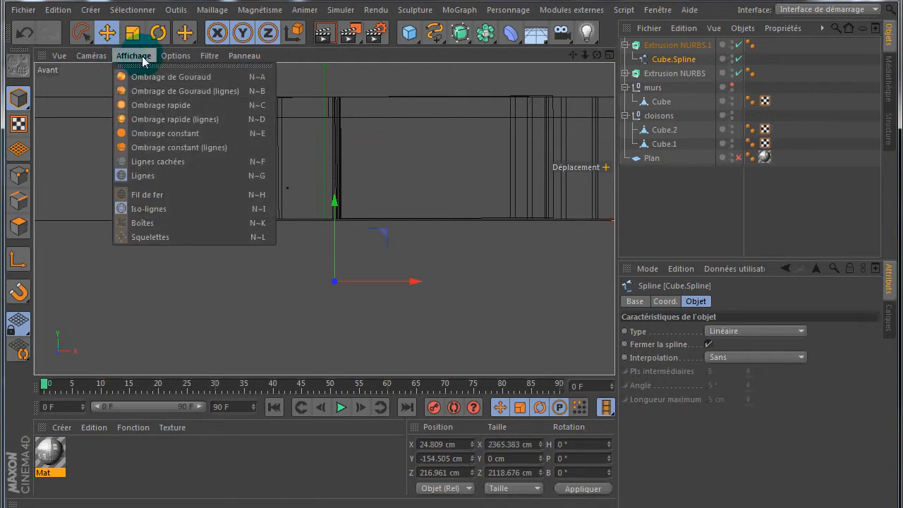
left_click(148, 90)
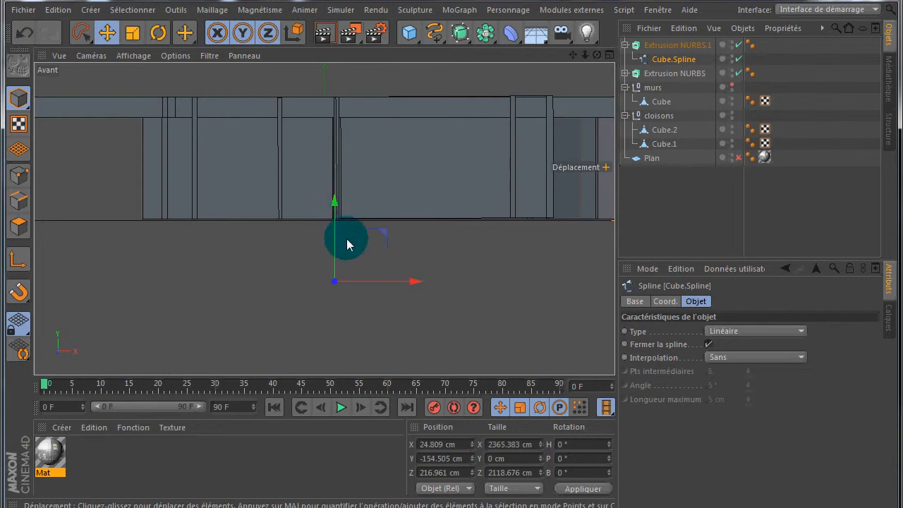
Fine-tune the Cube.Spline's height to about Y -152.7 cm so the thin slab meets the base of the partitions
scroll(345, 240, "up", 3)
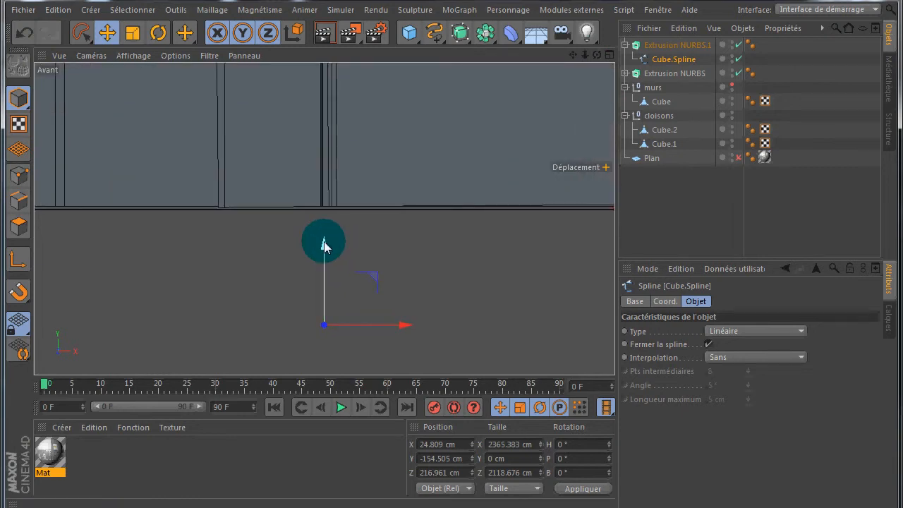
left_click_drag(324, 242, 324, 245)
scroll(364, 180, "down", 3)
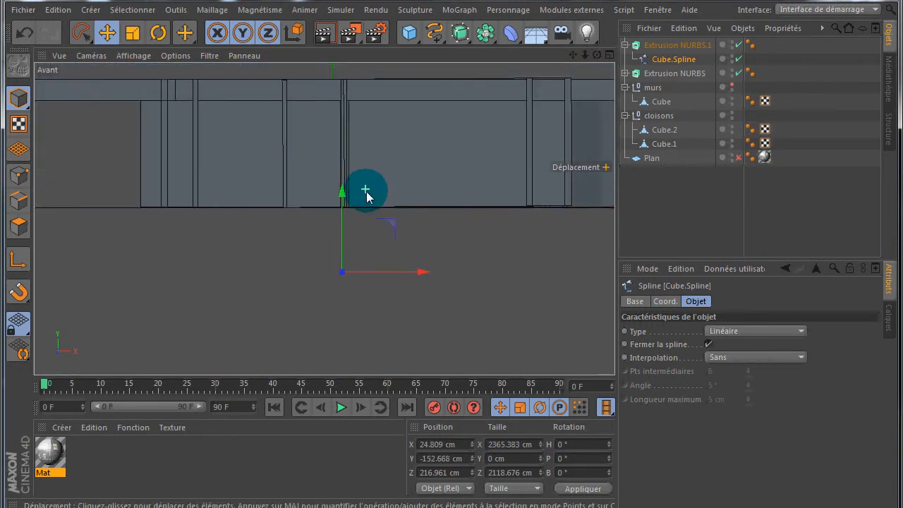
Return to the full-size perspective view and delete Extrusion NURBS.1 together with its Cube.Spline
left_click_drag(573, 55, 567, 92)
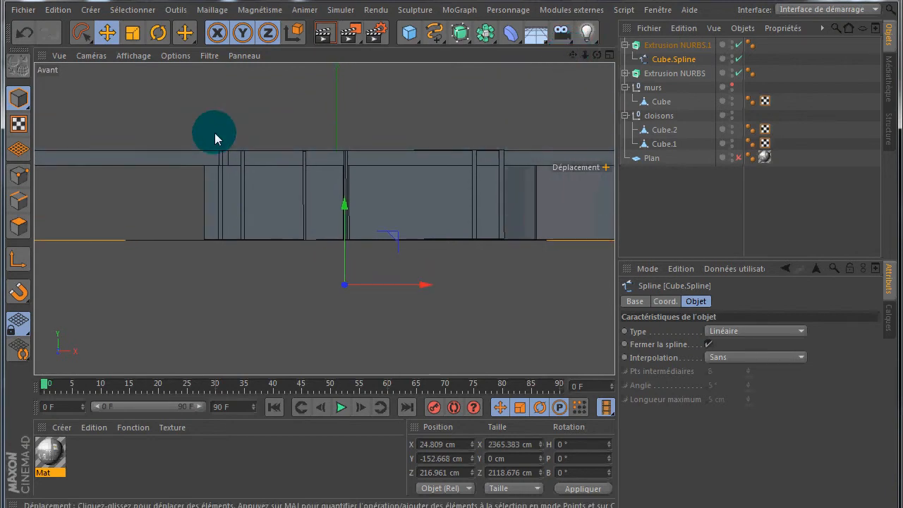
middle_click(205, 135)
middle_click(292, 186)
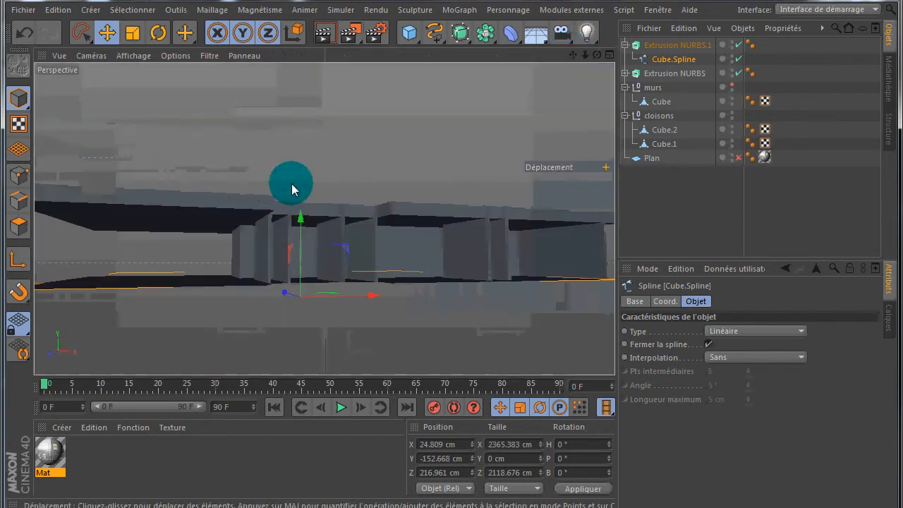
left_click(701, 48)
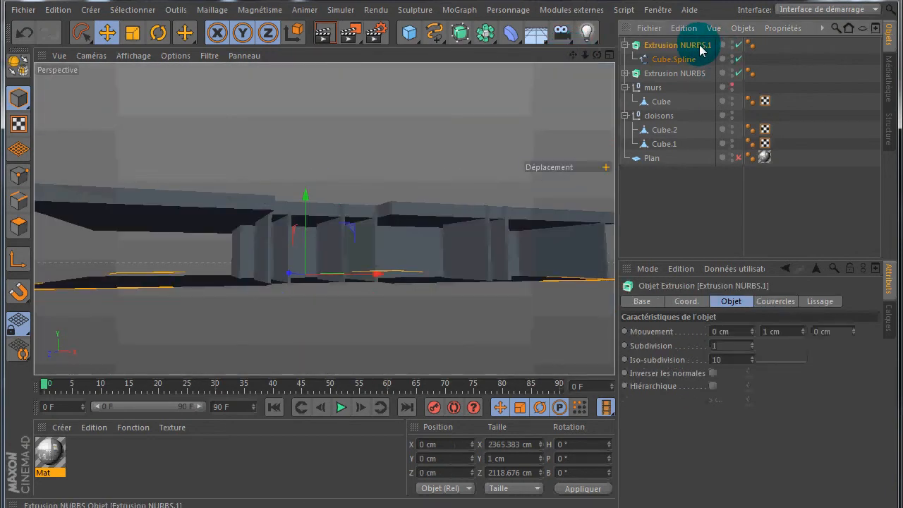
key("Delete")
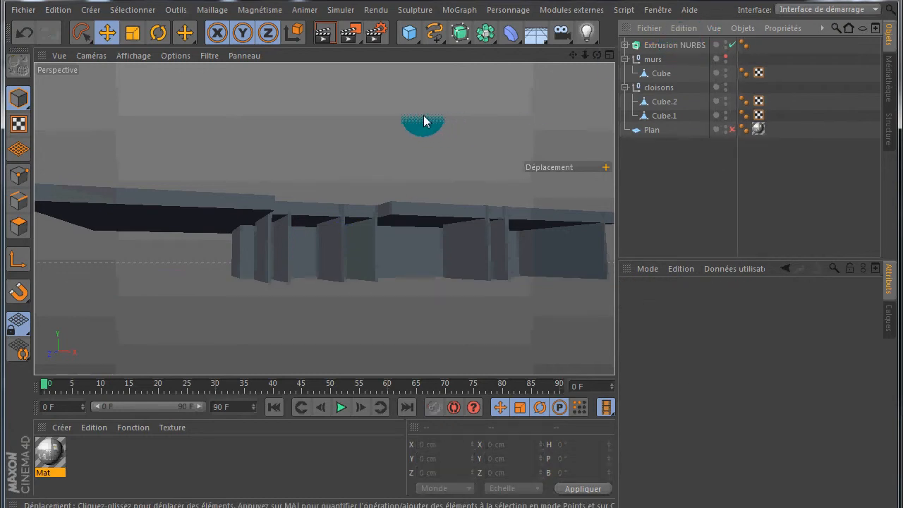
Make the murs group visible again and select its Cube for edge editing
left_click_drag(597, 55, 452, 261)
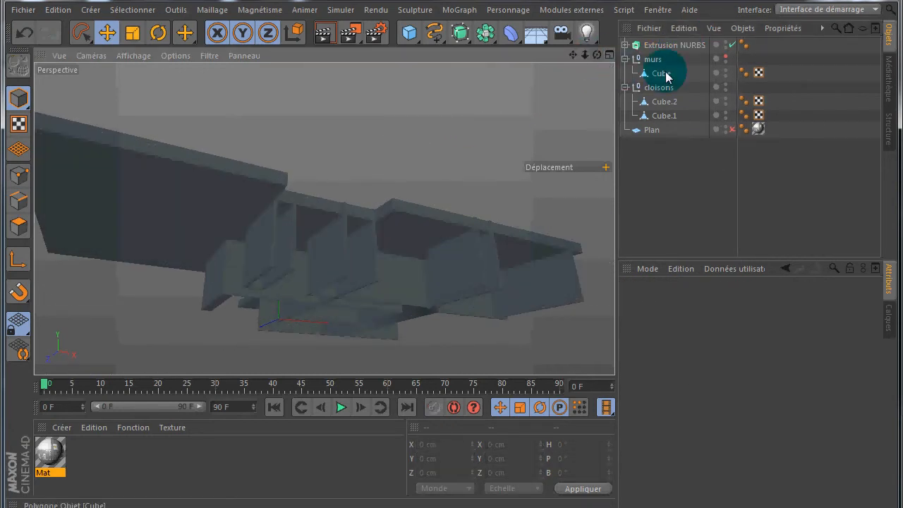
left_click(726, 56)
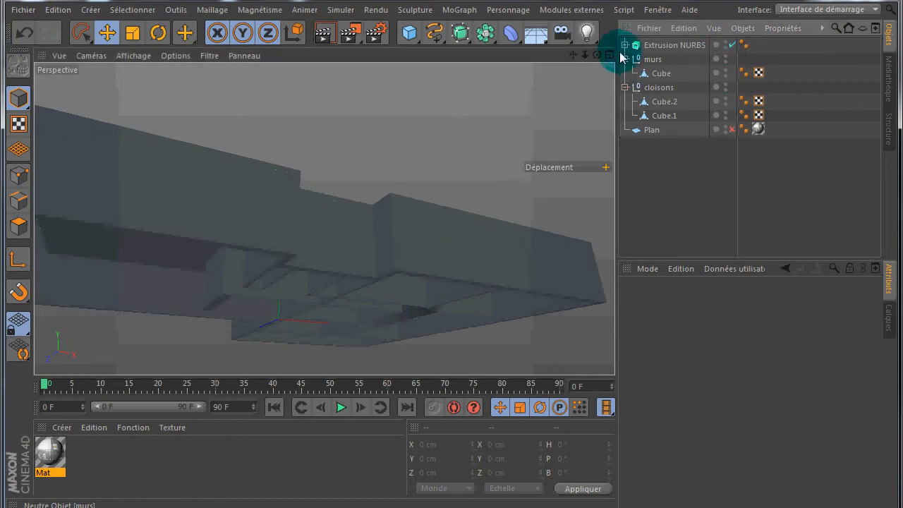
left_click_drag(598, 56, 451, 261)
left_click(19, 201)
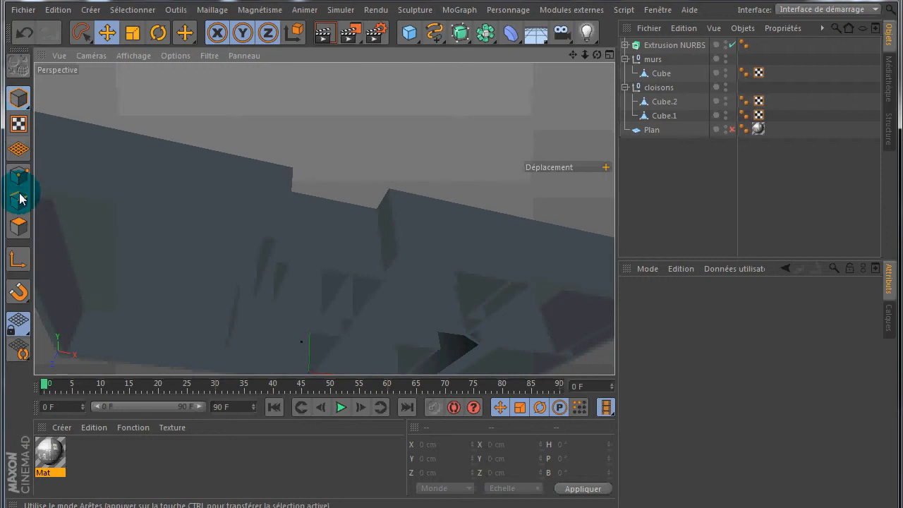
left_click(662, 74)
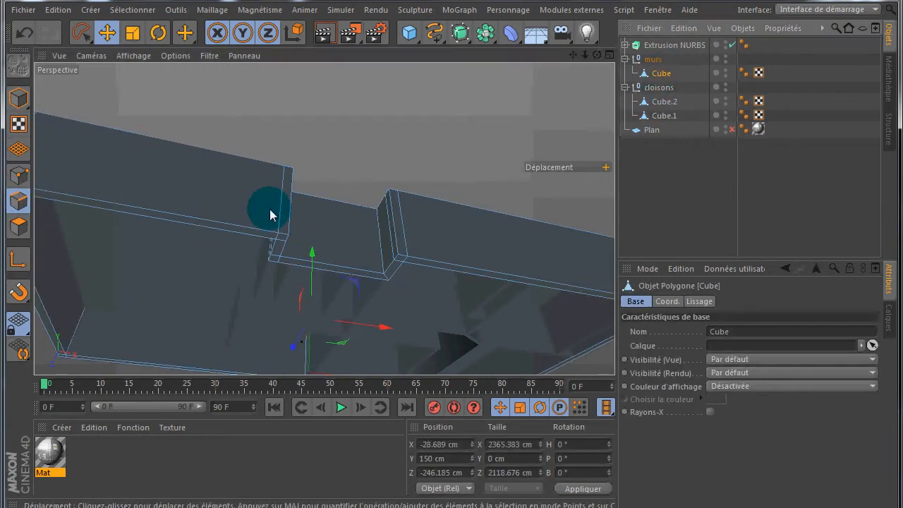
Try selecting the walls' outer lower edges along the stepped long side of the Cube
left_click(138, 209)
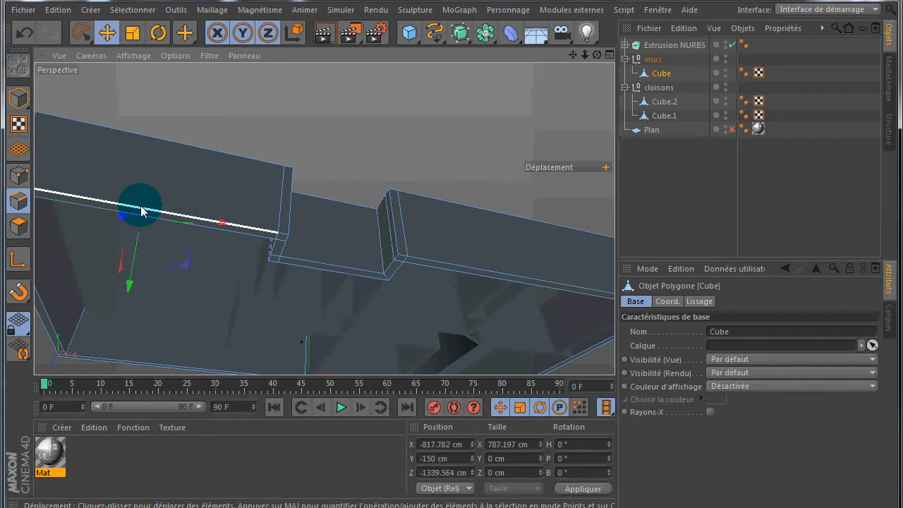
left_click(286, 236, "shift")
left_click(285, 246, "shift")
left_click(297, 258, "shift")
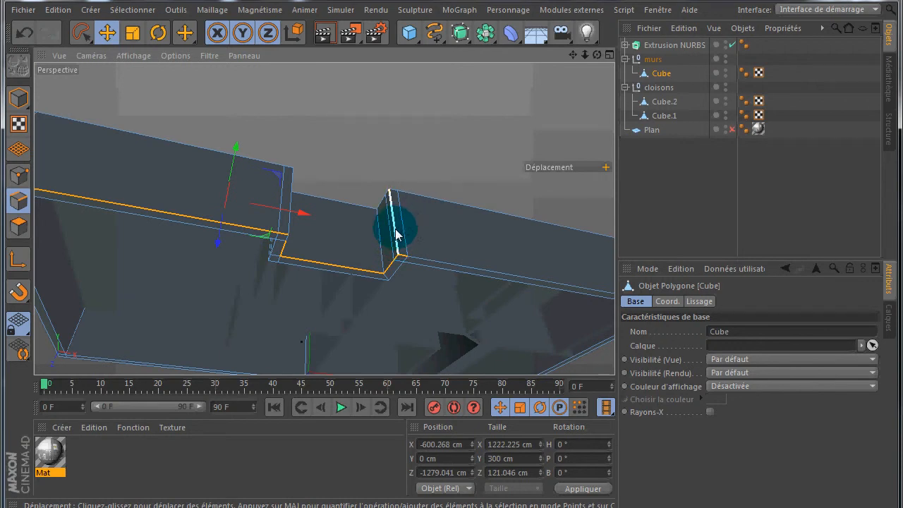
left_click(444, 265, "shift")
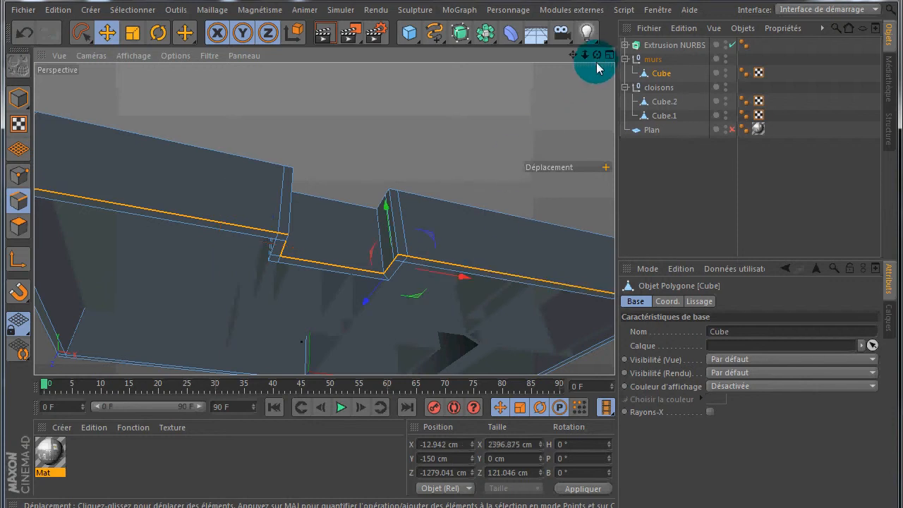
Extend the outer lower edge selection around the end wall and along the opposite stepped side
left_click_drag(573, 55, 454, 256)
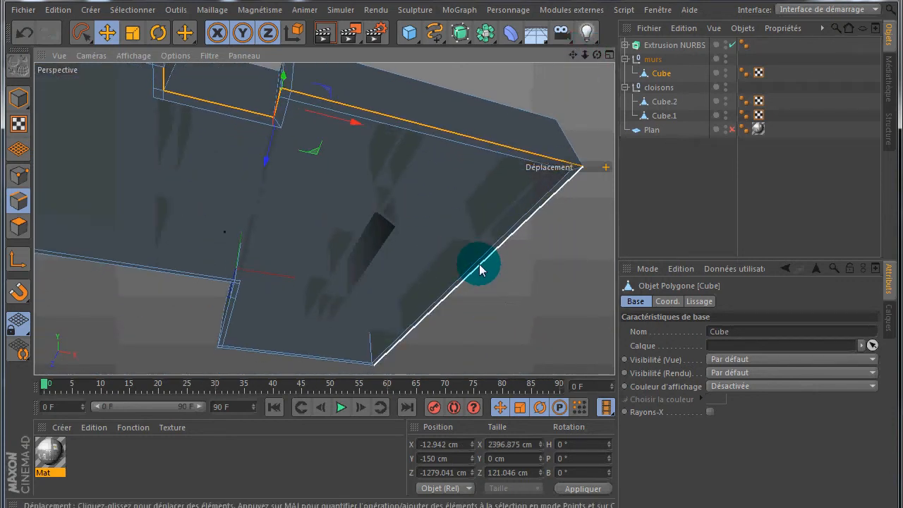
left_click(480, 270, "shift")
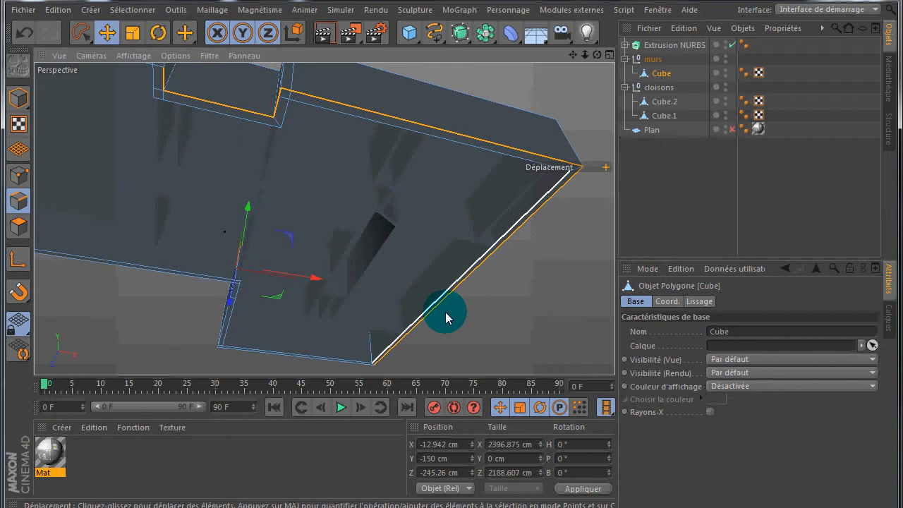
left_click(341, 364, "shift")
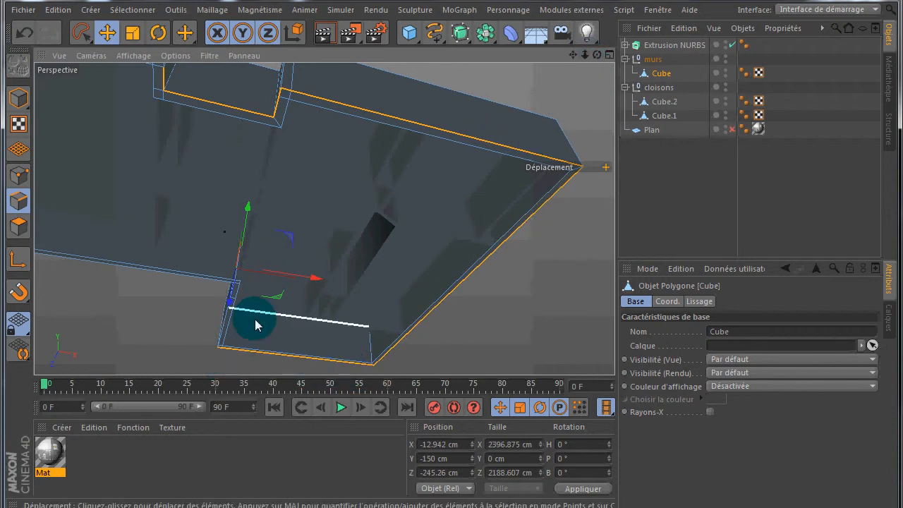
scroll(219, 359, "up", 5)
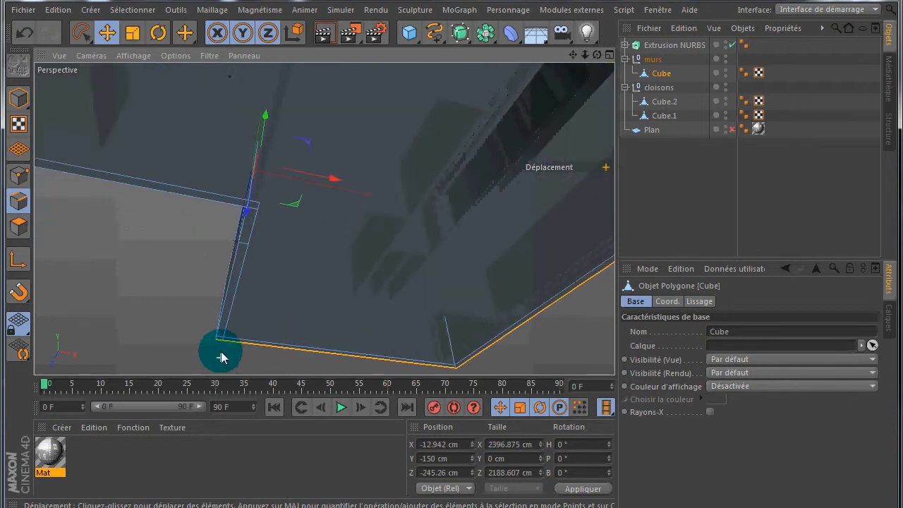
scroll(216, 341, "up", 1)
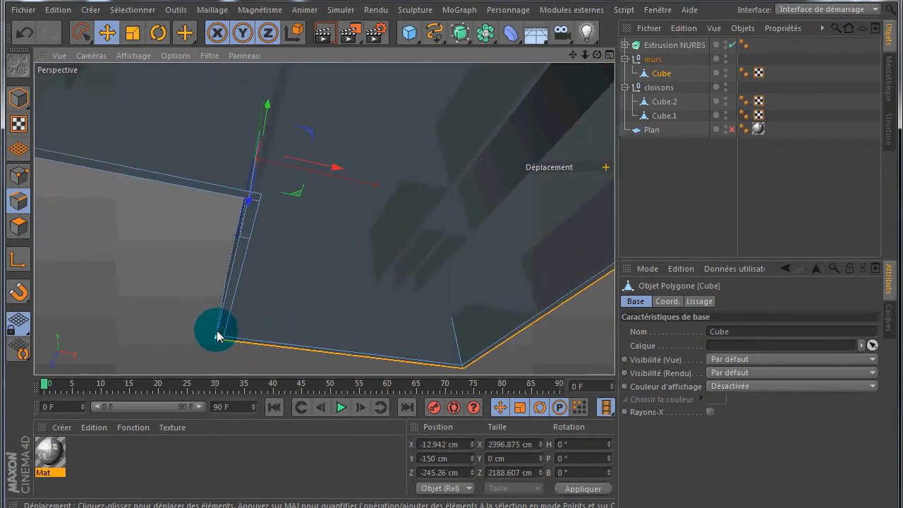
left_click(226, 293, "shift")
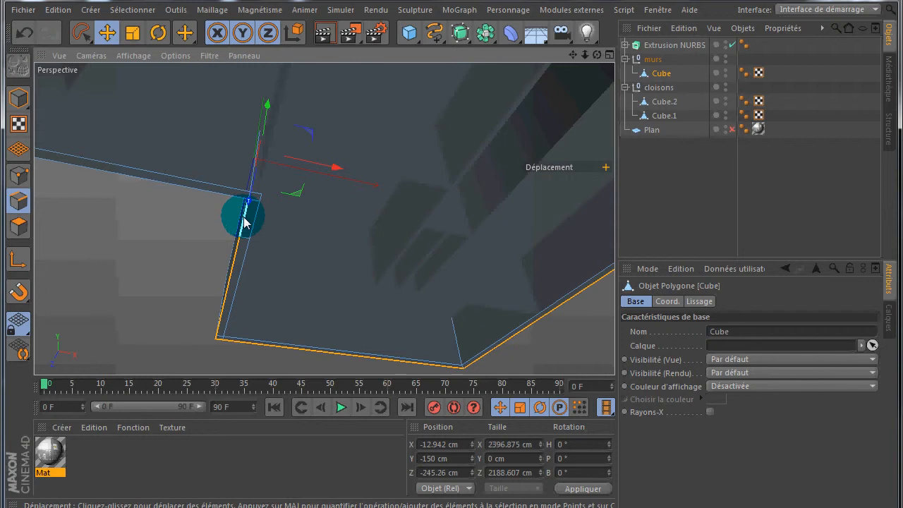
left_click(219, 198, "shift")
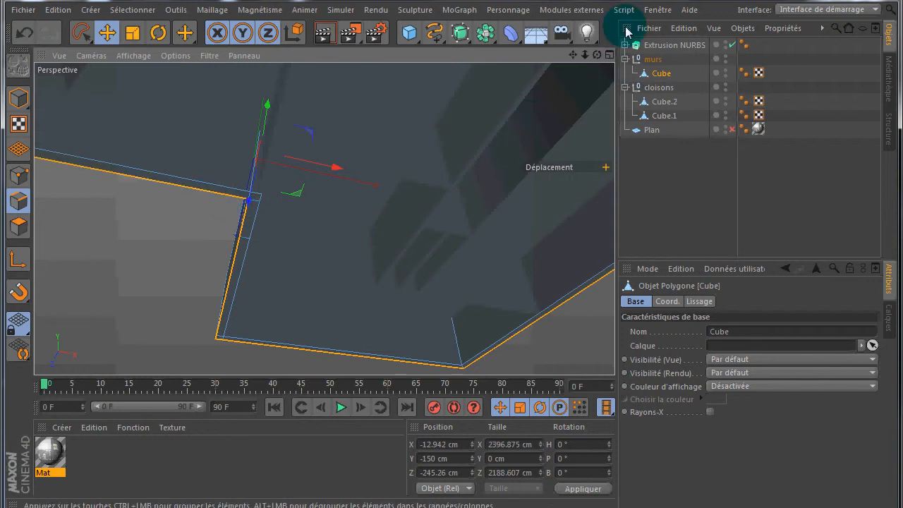
Add the remaining end wall's outer lower edges to the selection and examine the outline from below
left_click_drag(567, 54, 326, 196)
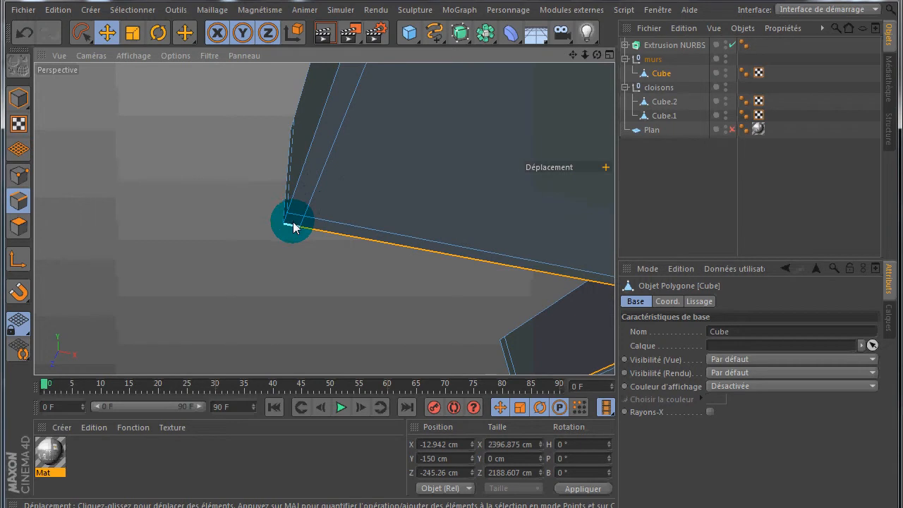
left_click(297, 188, "shift")
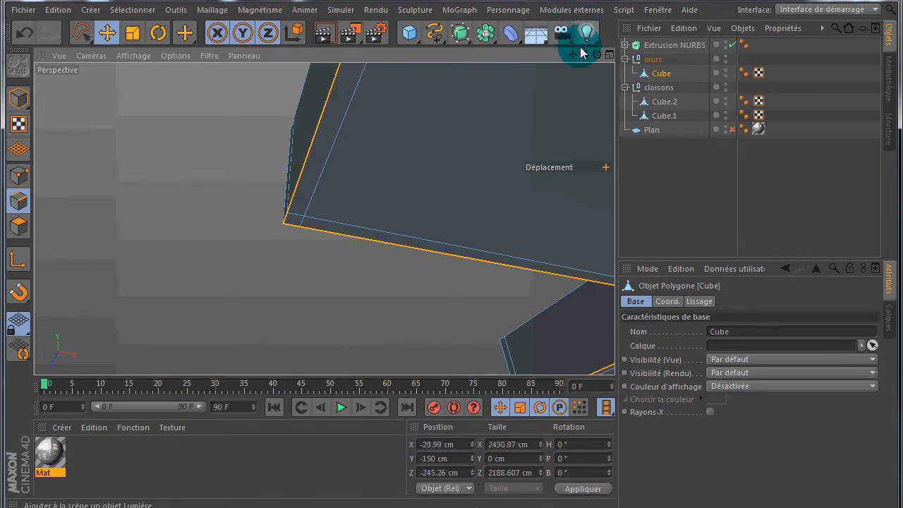
mouse_move(453, 263)
left_mouse_down()
mouse_move(445, 269)
mouse_move(560, 60)
mouse_move(487, 109)
mouse_move(558, 82)
mouse_move(426, 290)
mouse_move(444, 262)
left_mouse_up()
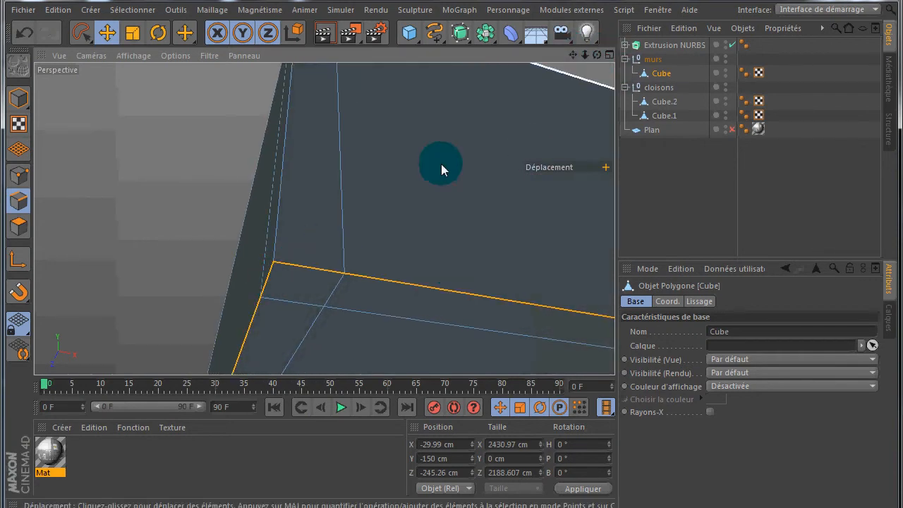
scroll(411, 182, "down", 5)
left_click_drag(593, 68, 451, 263)
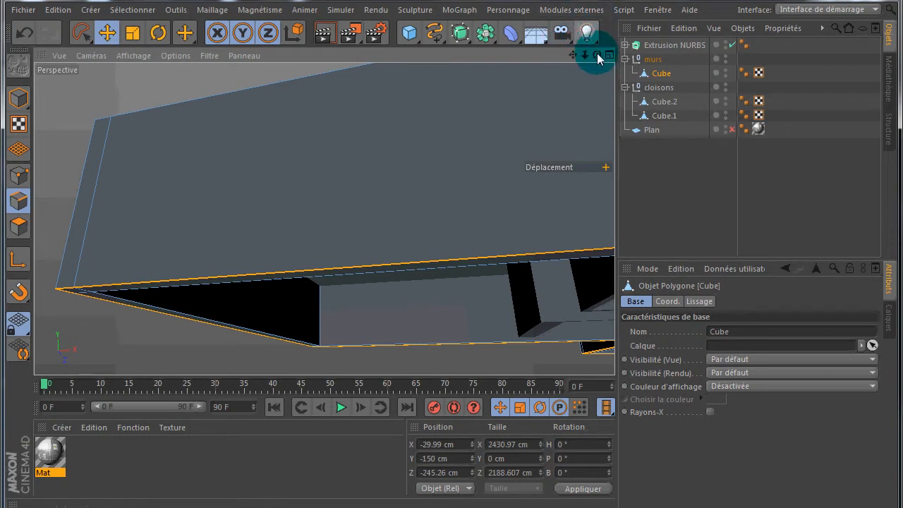
left_click_drag(598, 53, 379, 158)
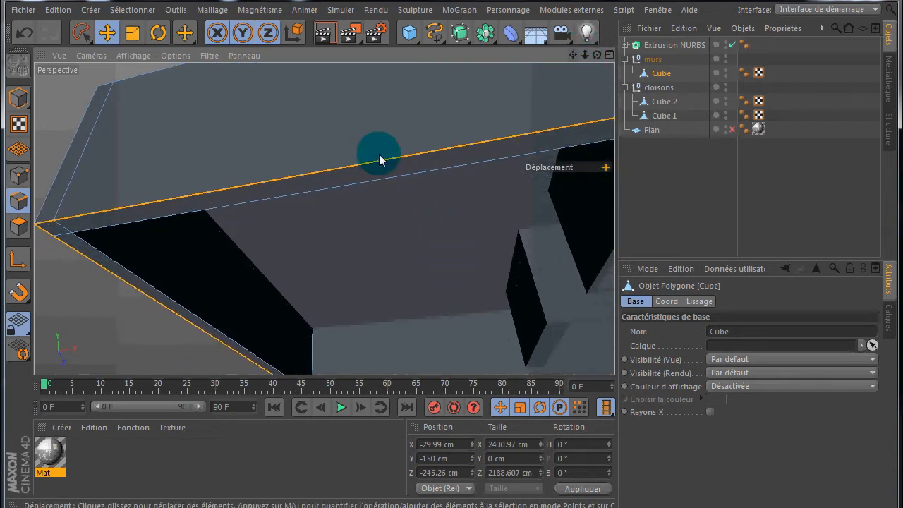
Replace the selection with the walls' inner lower edges, from the first end wall to the step on the adjoining long side
left_click(136, 223)
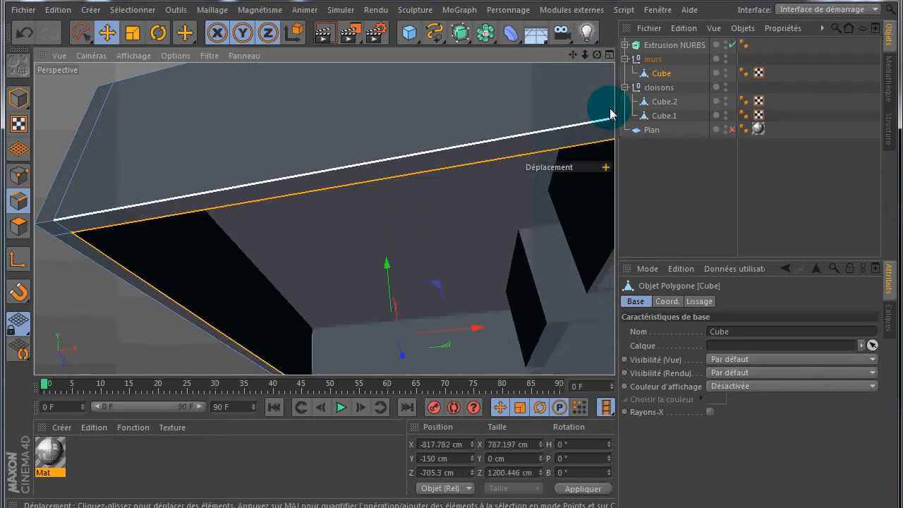
left_click_drag(574, 56, 452, 261)
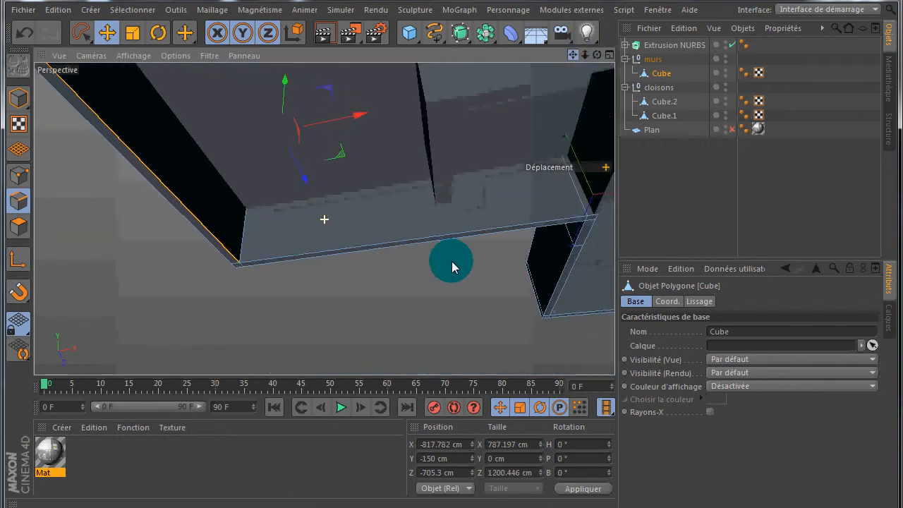
left_click(316, 256, "shift")
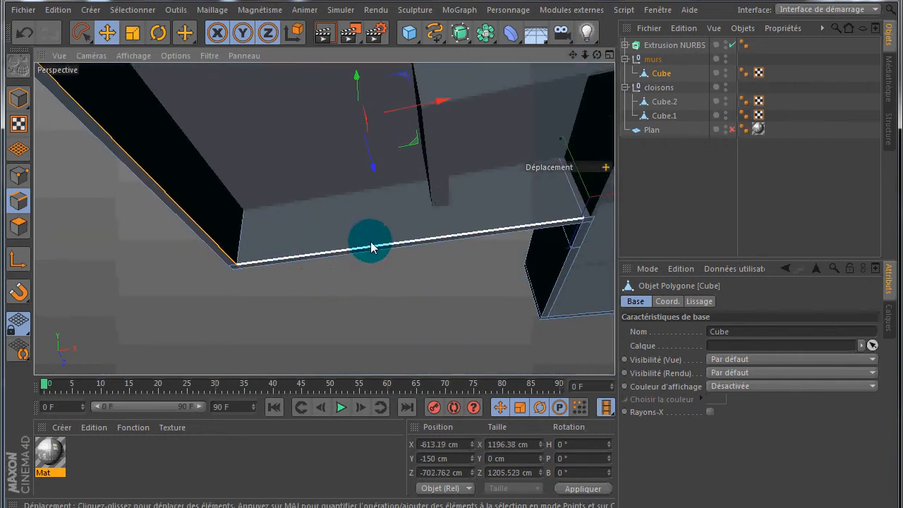
left_click(592, 235, "shift")
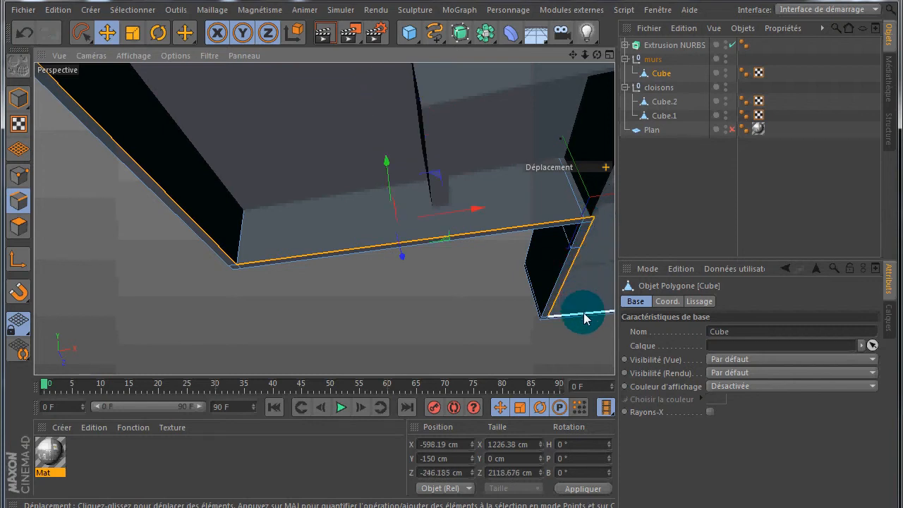
Extend the inner lower edge selection around the opposite end wall and onto the other long side
left_click_drag(573, 54, 580, 240)
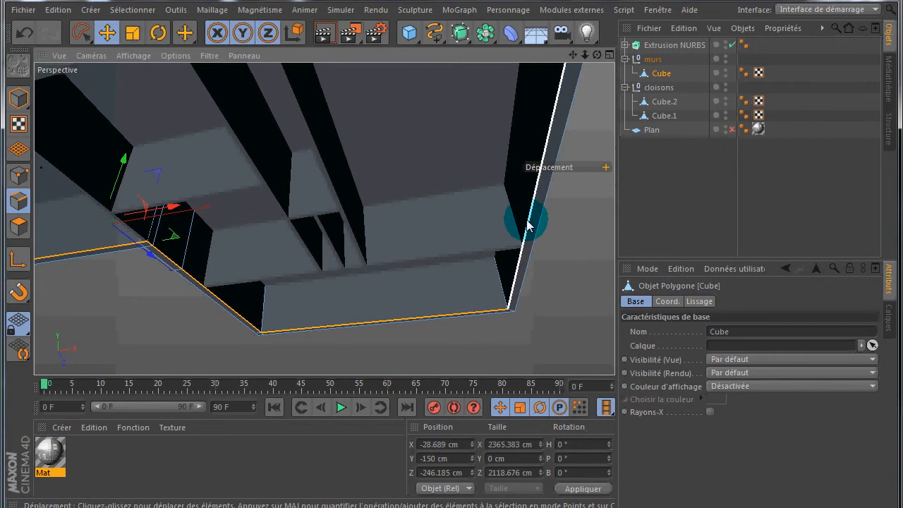
left_click_drag(453, 263, 561, 99)
scroll(560, 95, "down", 4)
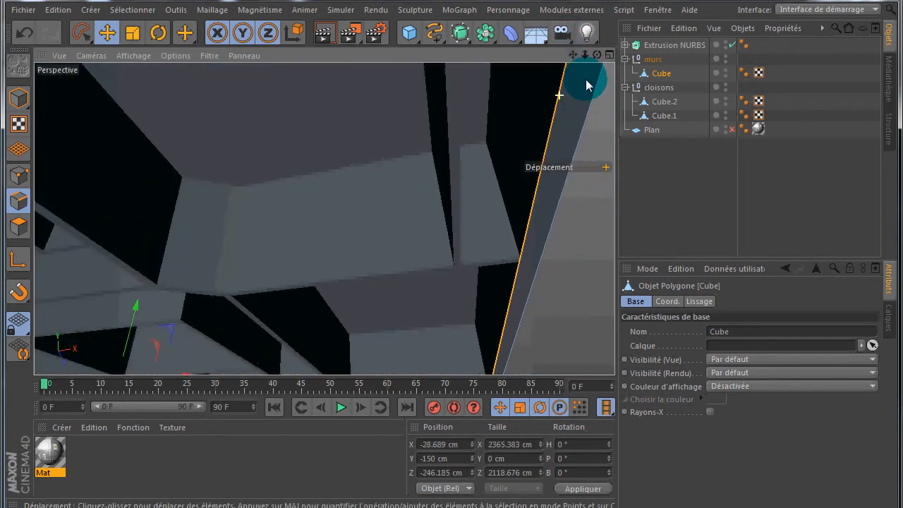
left_click_drag(574, 54, 453, 261)
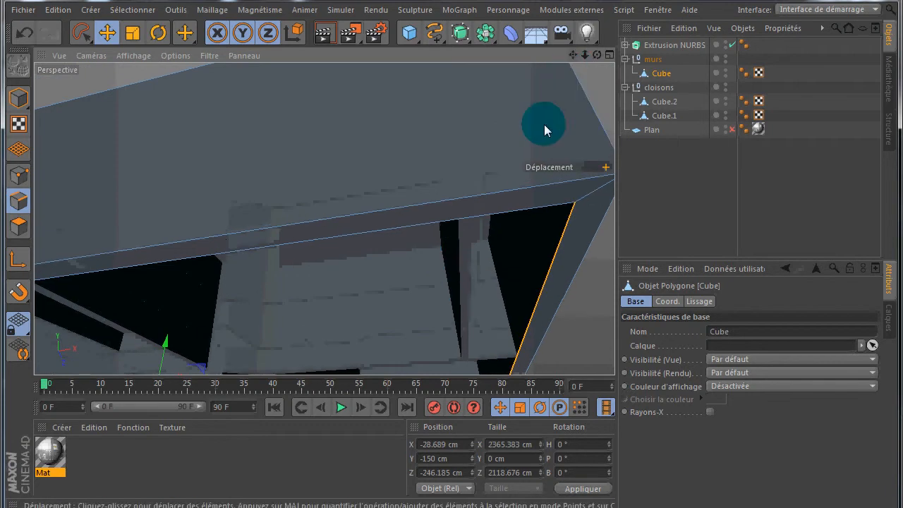
left_click(492, 217)
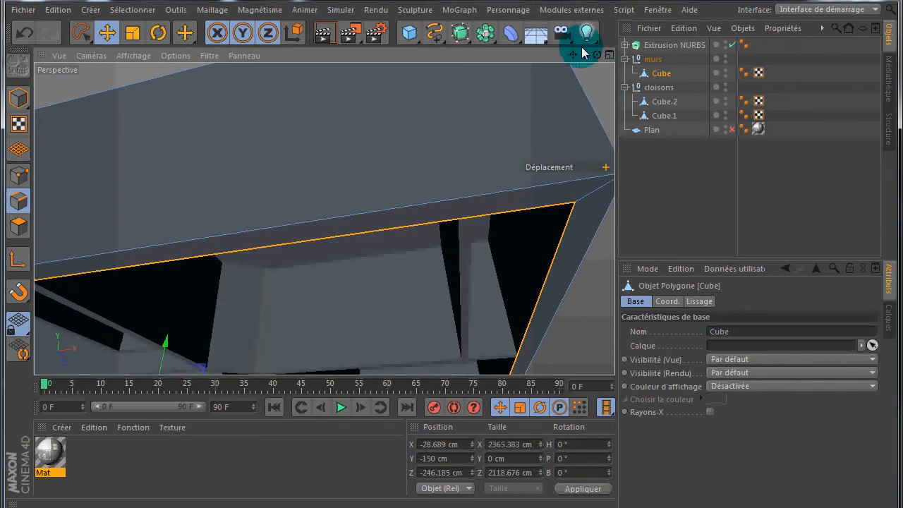
Add the recessed wall section's inner lower edges, including its short corner edges, to complete the inner outline selection
left_click_drag(571, 57, 351, 161)
left_click(352, 173, "shift")
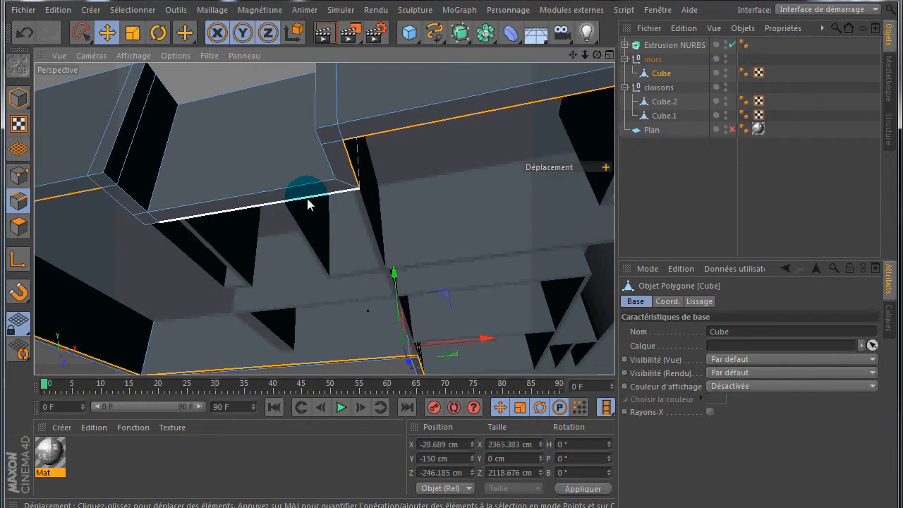
left_click(169, 222, "shift")
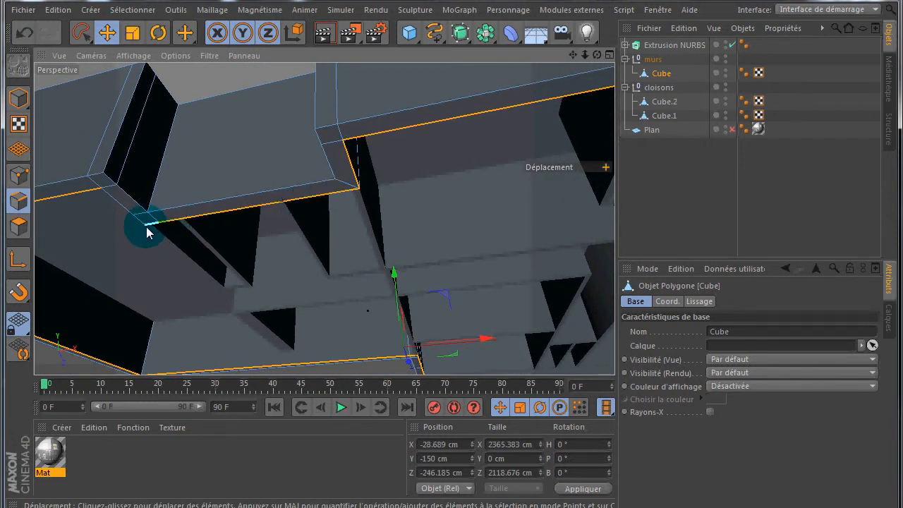
left_click(126, 211, "shift")
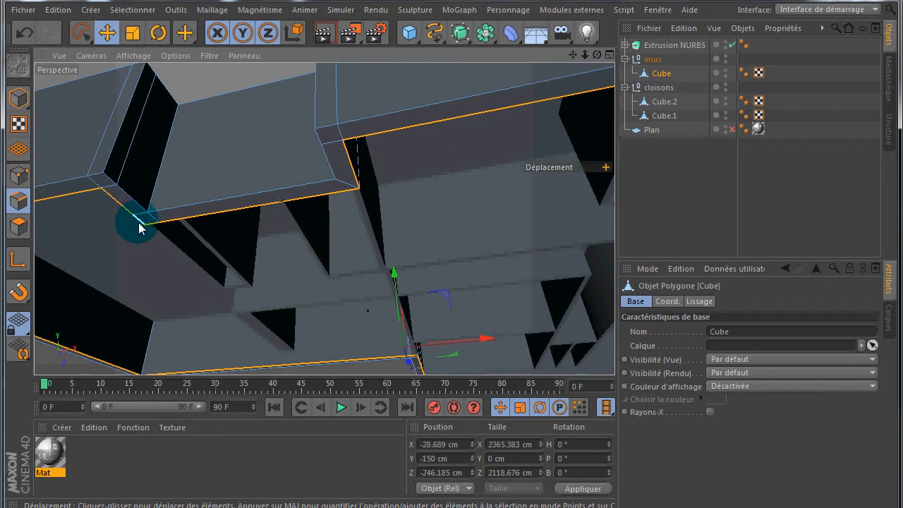
left_click(165, 228, "shift")
scroll(352, 230, "down", 4)
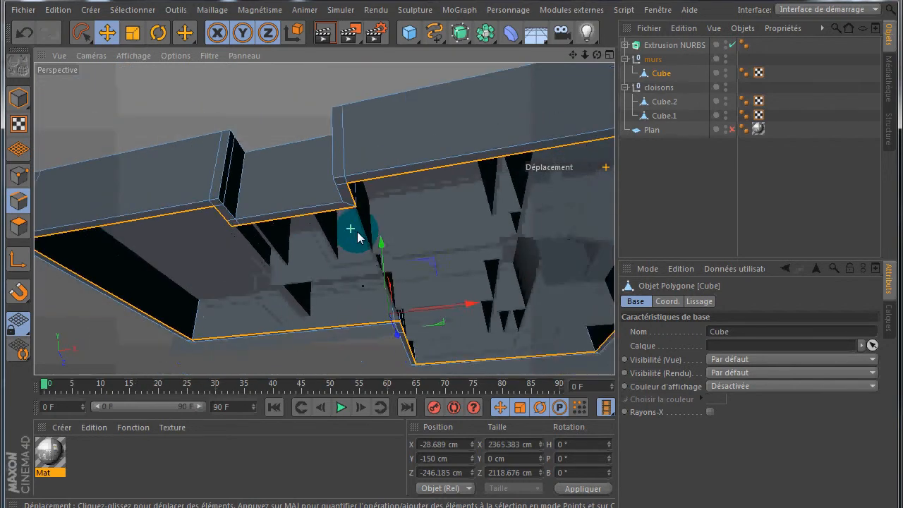
Convert the walls' selected inner lower edges into a spline
mouse_move(575, 62)
left_mouse_down()
mouse_move(440, 264)
mouse_move(452, 264)
mouse_move(588, 55)
left_mouse_up()
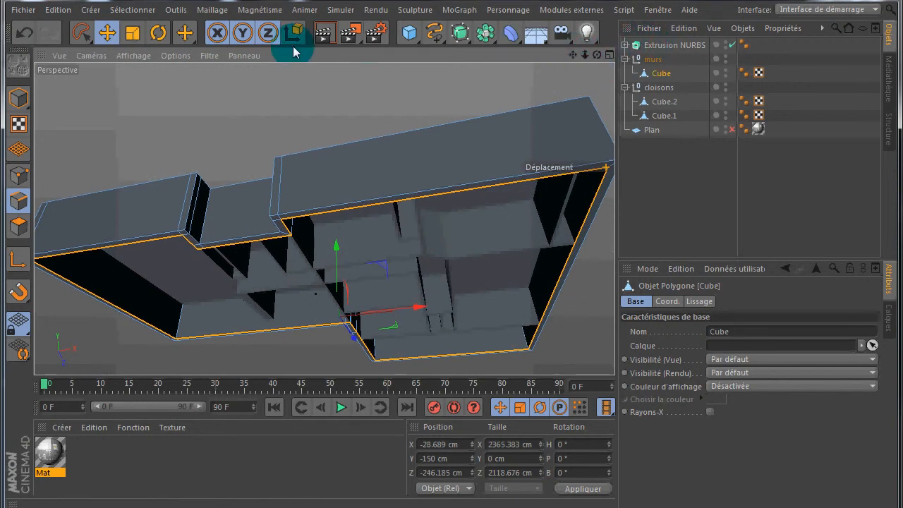
left_click(212, 11)
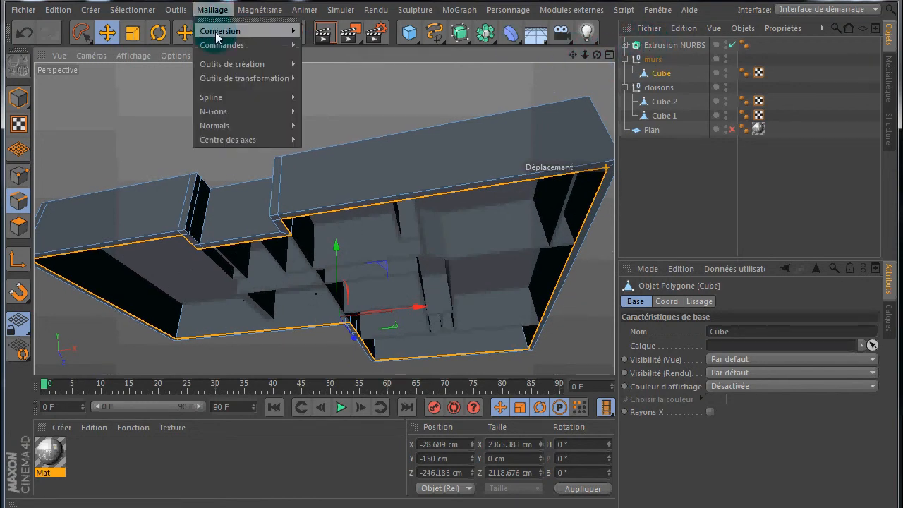
mouse_move(253, 48)
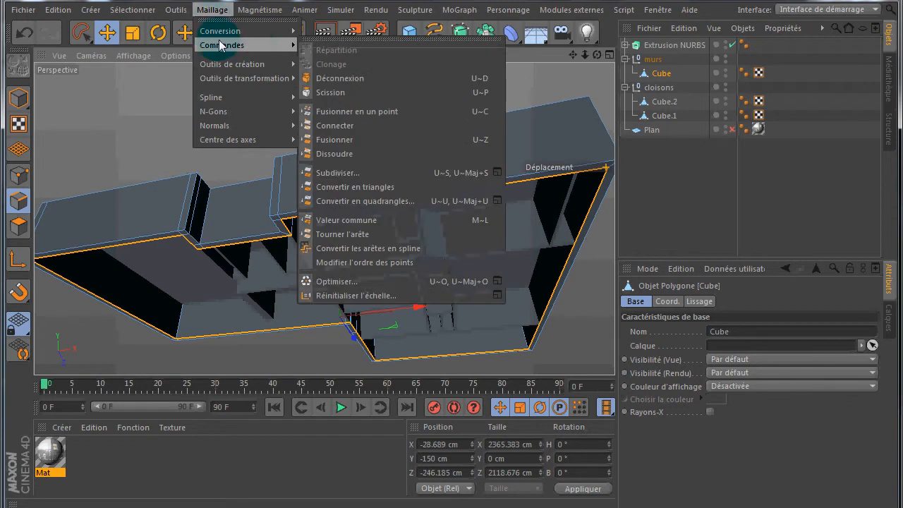
left_click(374, 248)
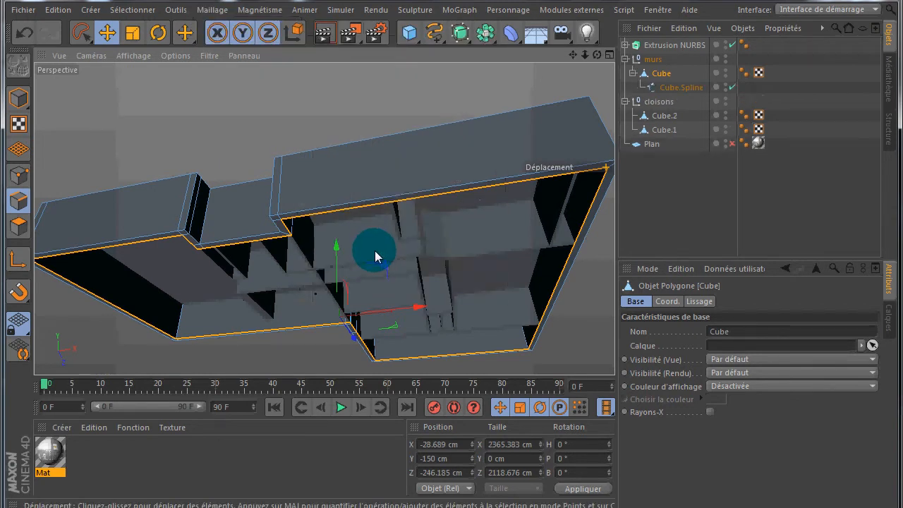
Add a second Extrusion NURBS object and nest the inner outline spline Cube.Spline inside it
left_click(672, 88)
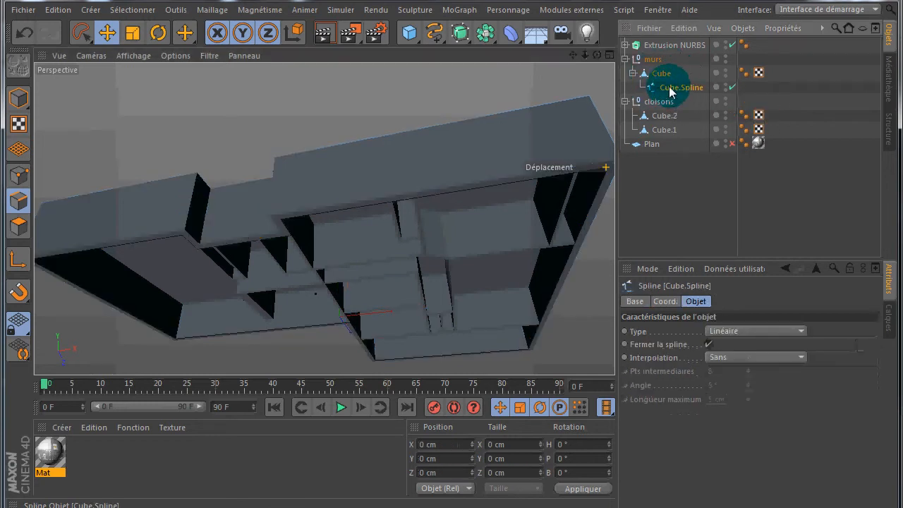
left_click(463, 33)
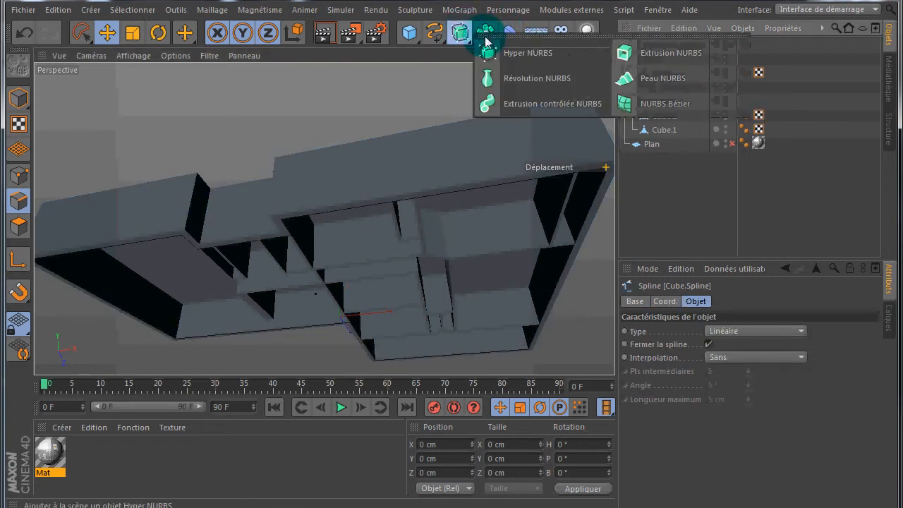
left_click(642, 52)
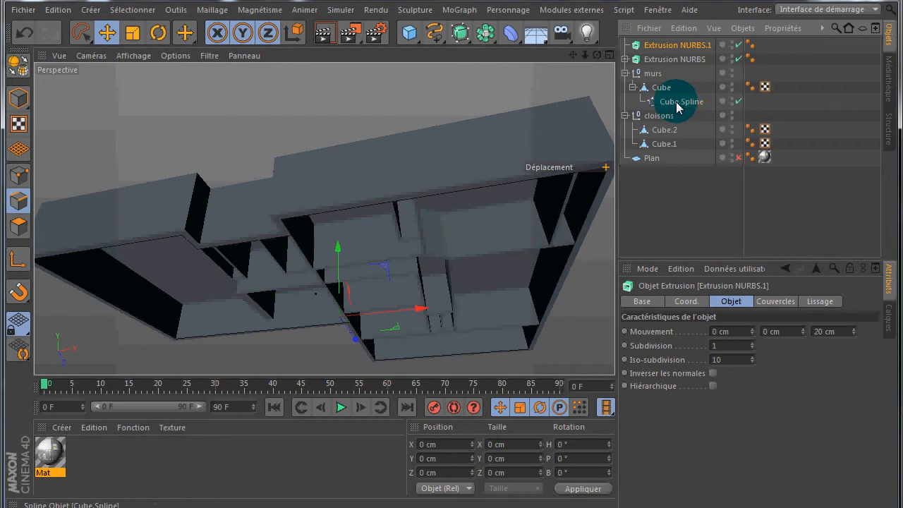
left_click_drag(678, 105, 676, 48)
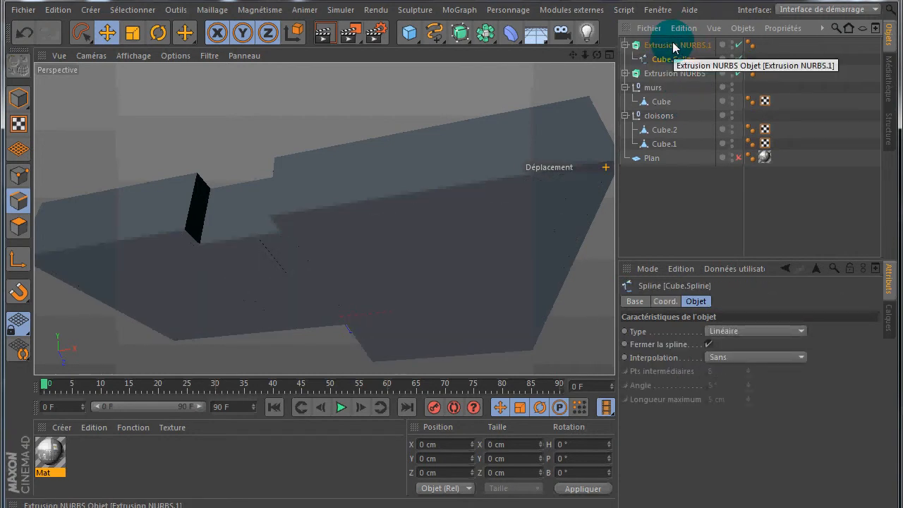
Set the new floor extrusion's movement to 0 cm in X, 1 cm in Y and 0 cm in Z
mouse_move(598, 55)
left_mouse_down()
mouse_move(451, 262)
mouse_move(597, 55)
left_mouse_up()
left_click(678, 45)
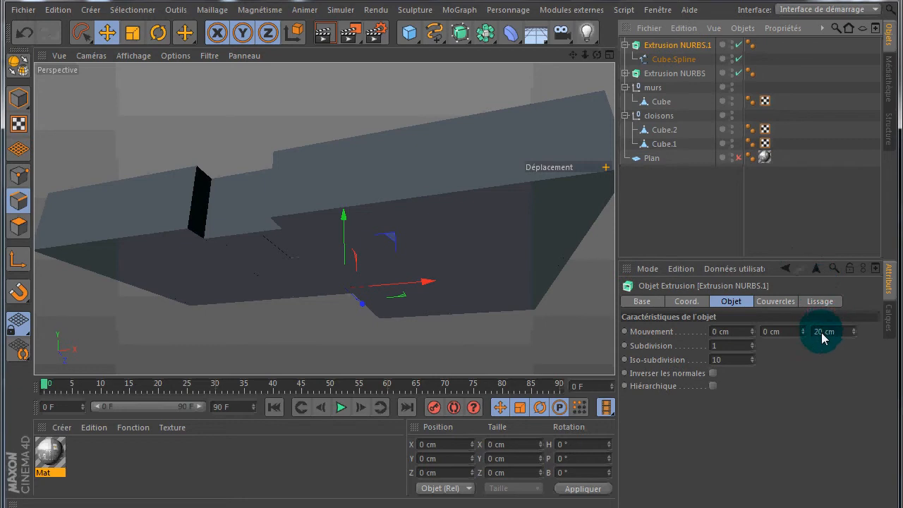
left_click(824, 334)
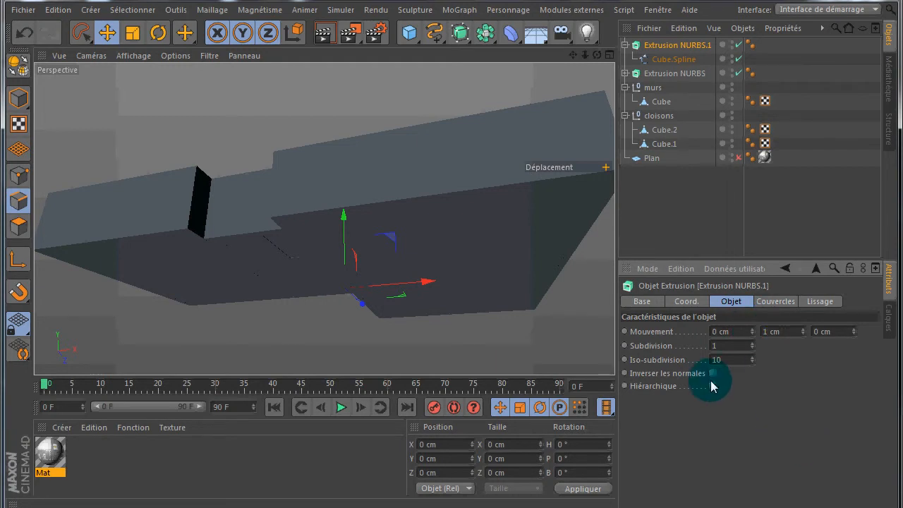
Hide the murs group in the viewport and examine the floor and partitions from several sides
left_click_drag(597, 57, 453, 260)
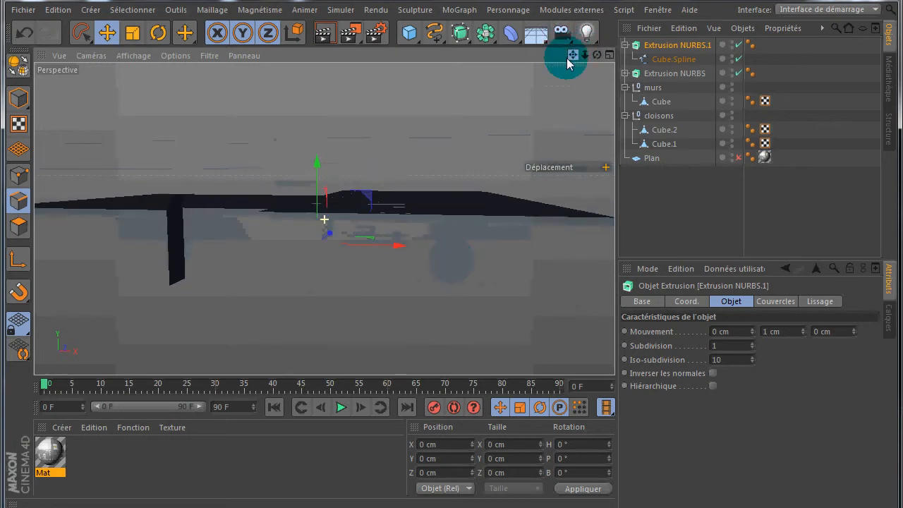
scroll(511, 148, "down", 4)
left_click_drag(597, 64, 452, 261)
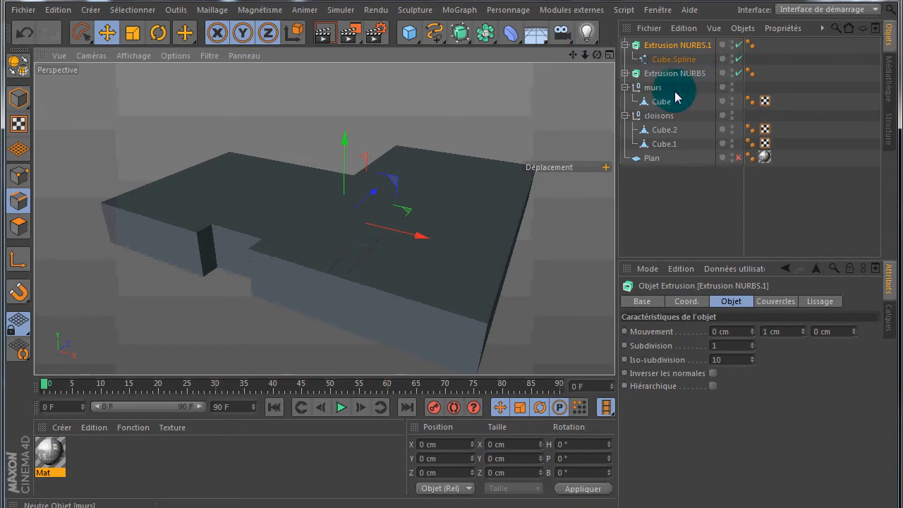
left_click(733, 85)
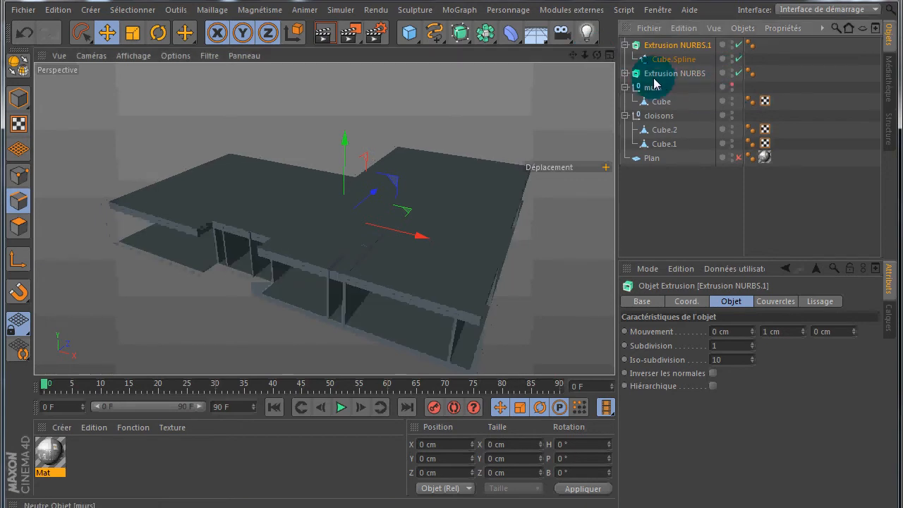
left_click_drag(597, 55, 429, 131)
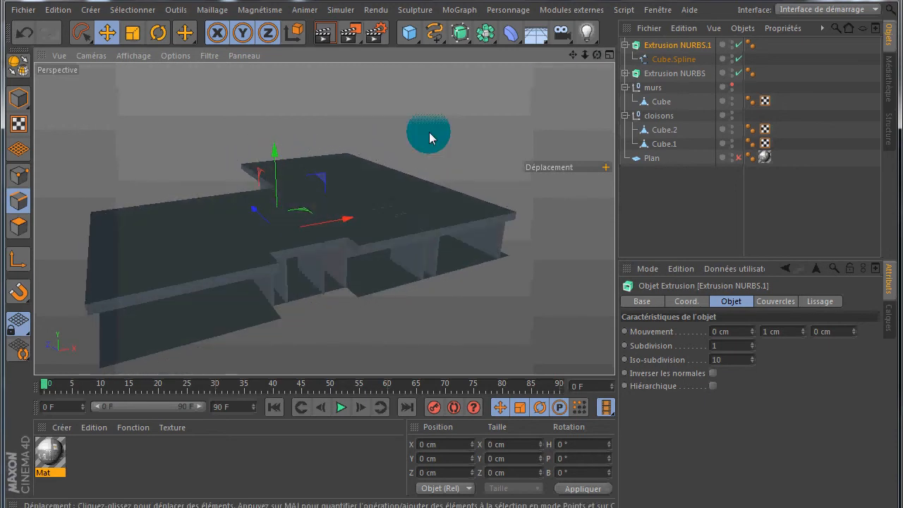